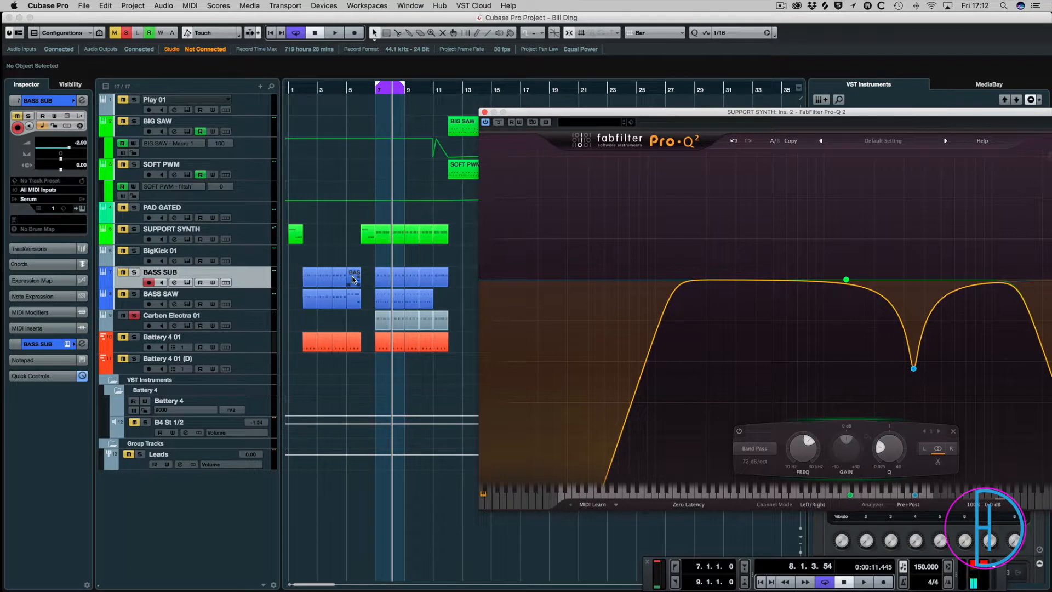
Move the FabFilter Pro-Q 2 window off the arrangement, and briefly select the BIG SAW and SOFT PWM parts starting at bar 12.
left_click_drag(515, 113, 870, 183)
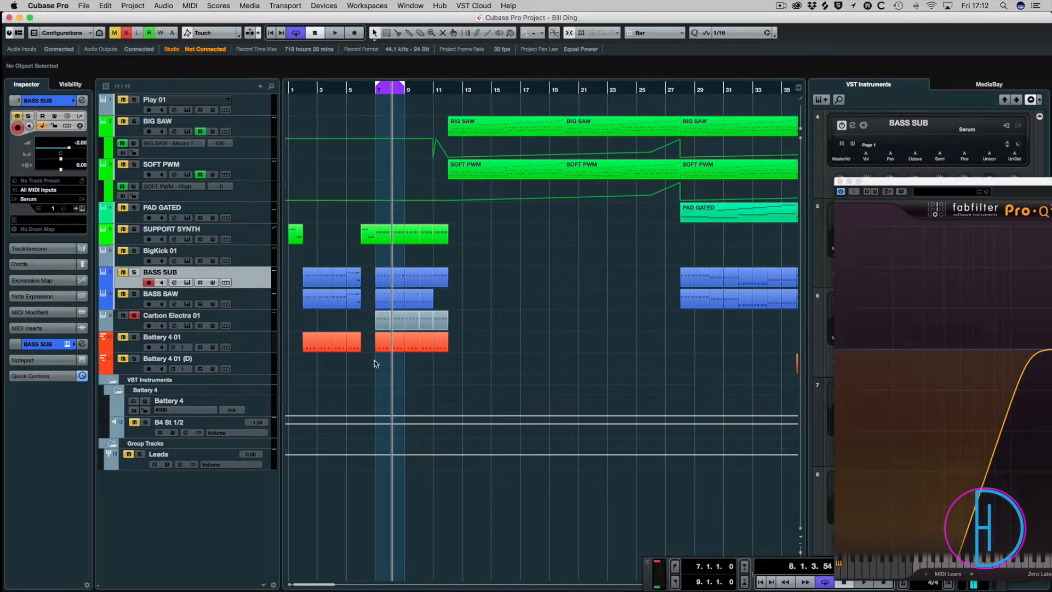
left_click_drag(375, 362, 447, 230)
left_click_drag(513, 235, 657, 114)
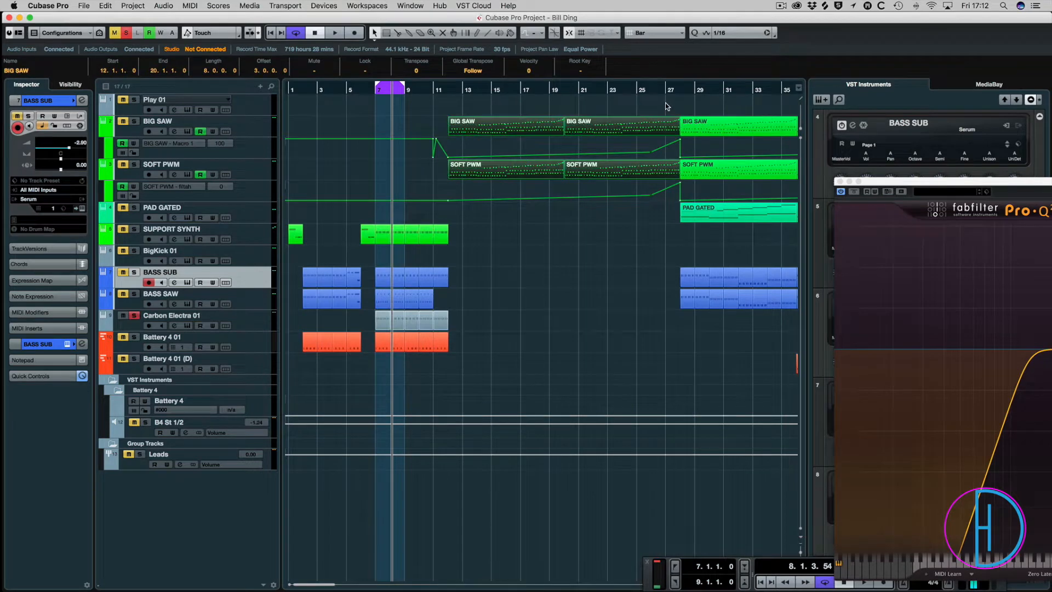
left_click(542, 311)
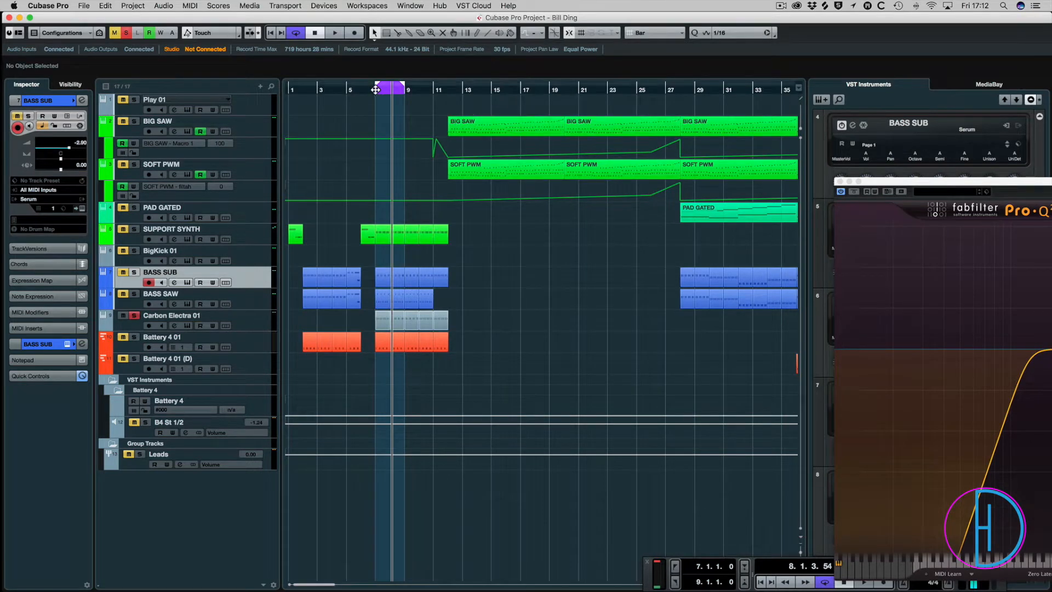
Copy the Kickstart insert from the BASS SAW channel to Carbon Electra 01 and set its mix to 33%.
key("space")
key("F3")
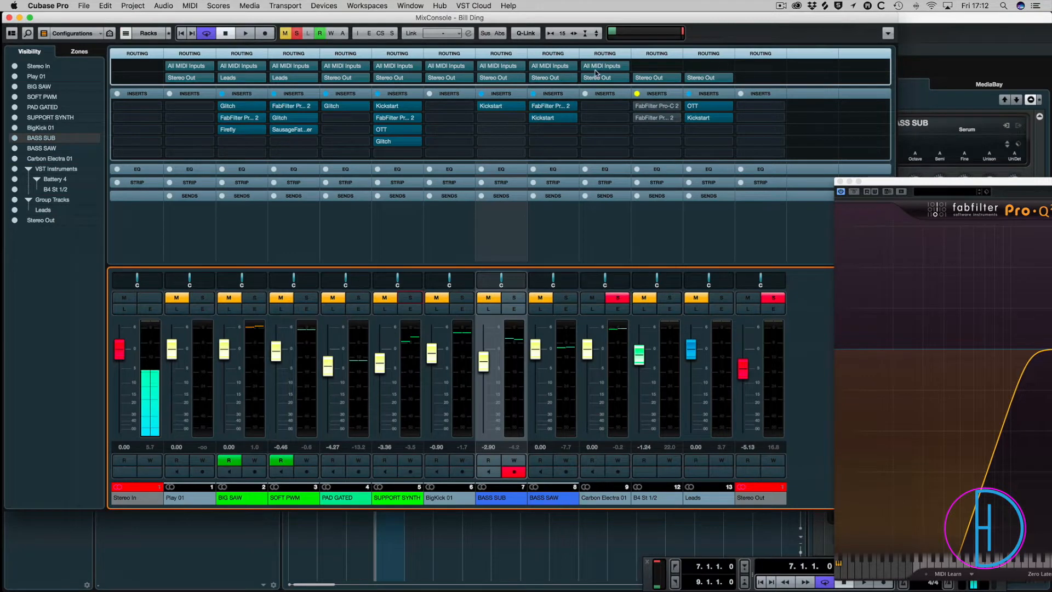
left_click_drag(557, 120, 597, 119)
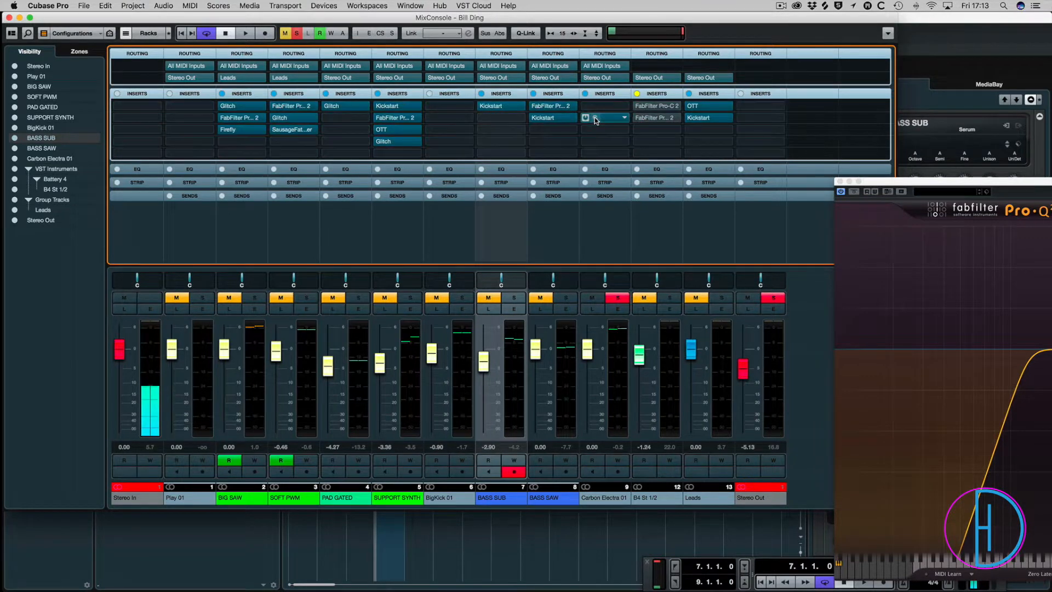
left_click(594, 117)
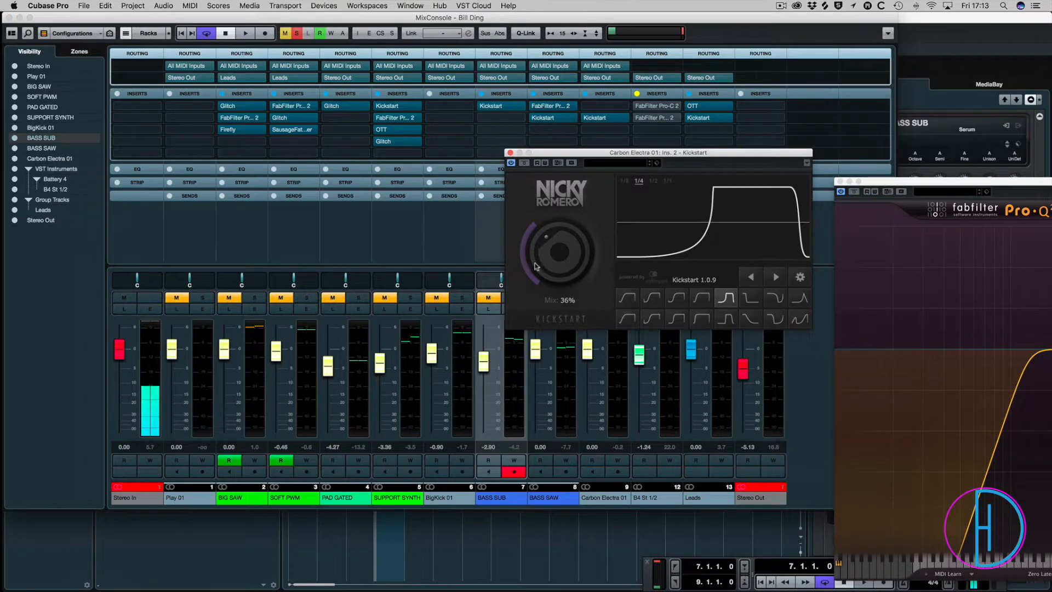
left_click(553, 535)
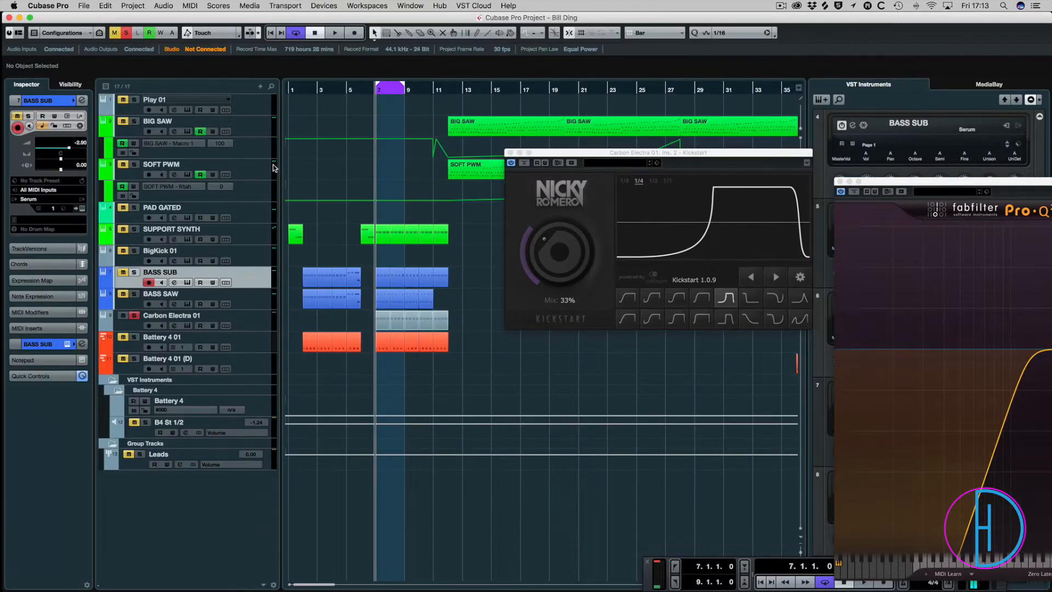
Open the Carbon Electra 01 instrument, audition its Sub Sine patch over the loop, and close the instrument.
left_click(190, 318)
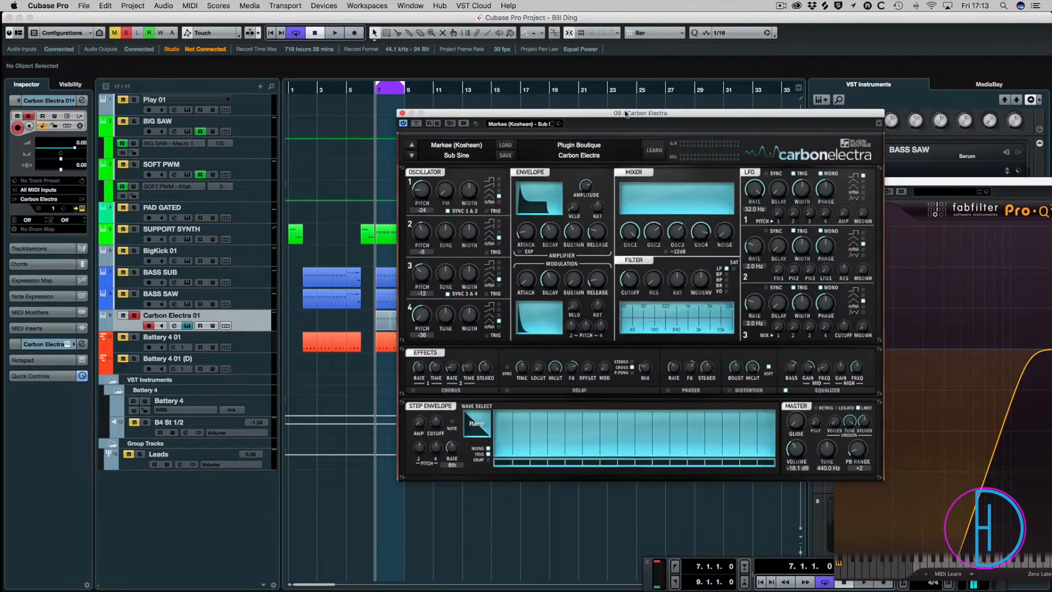
left_click_drag(670, 120, 424, 86)
left_click(515, 155)
left_click(503, 153)
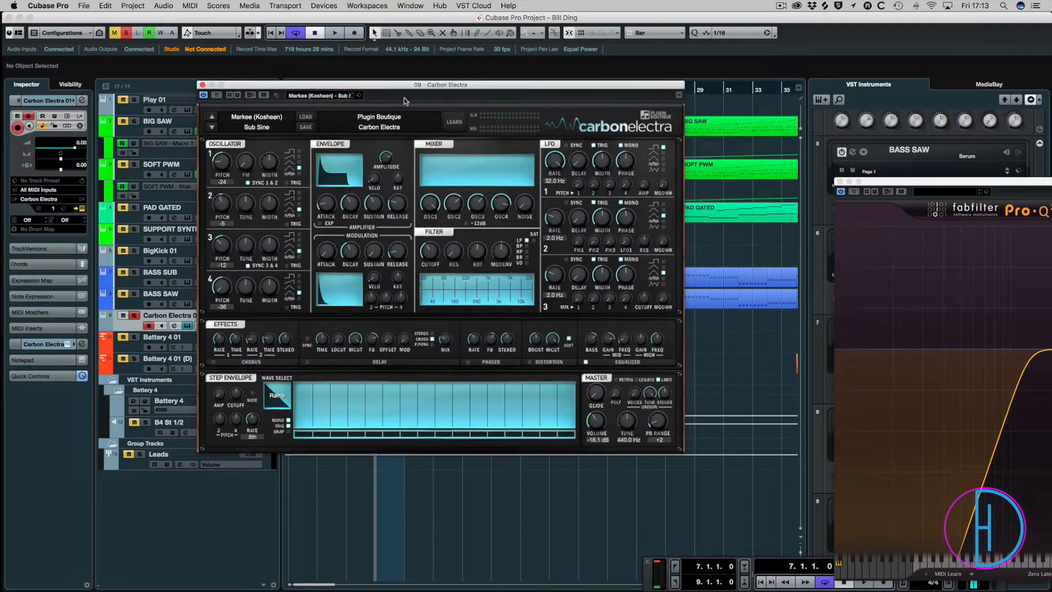
left_click_drag(381, 86, 551, 217)
left_click(319, 318)
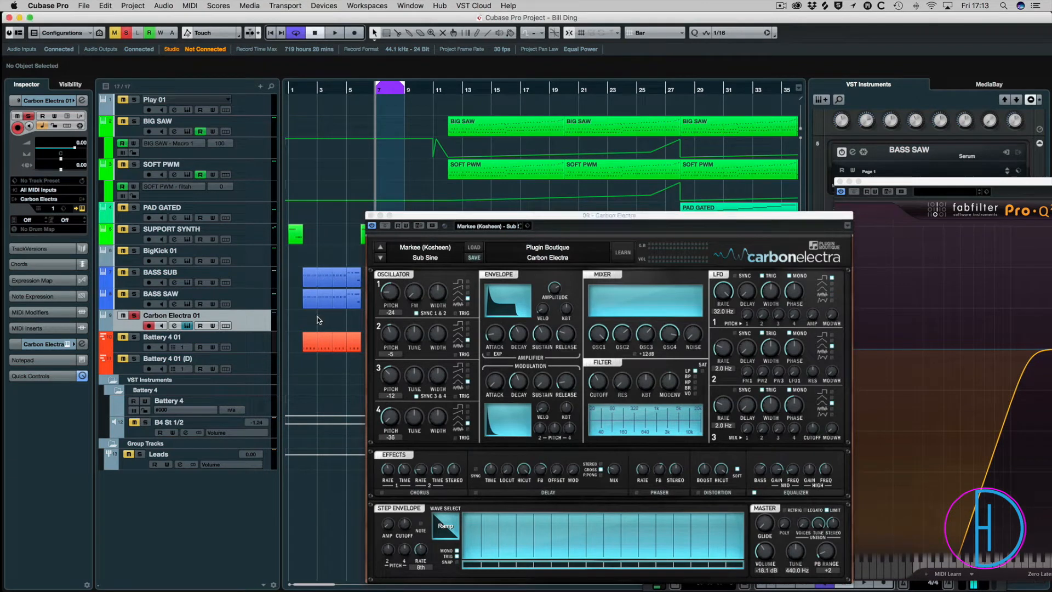
key("space")
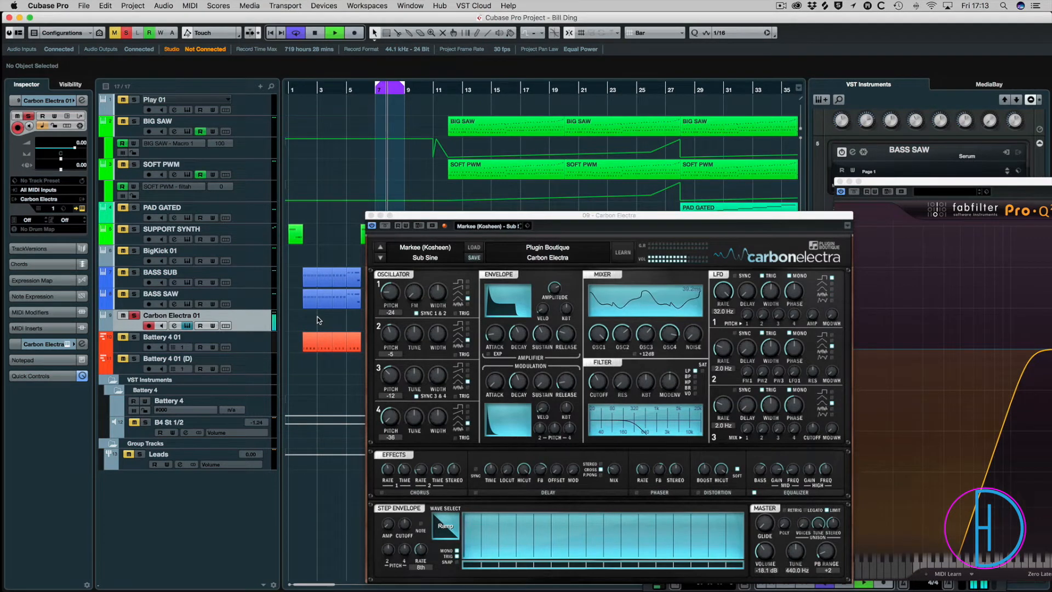
left_click(371, 215)
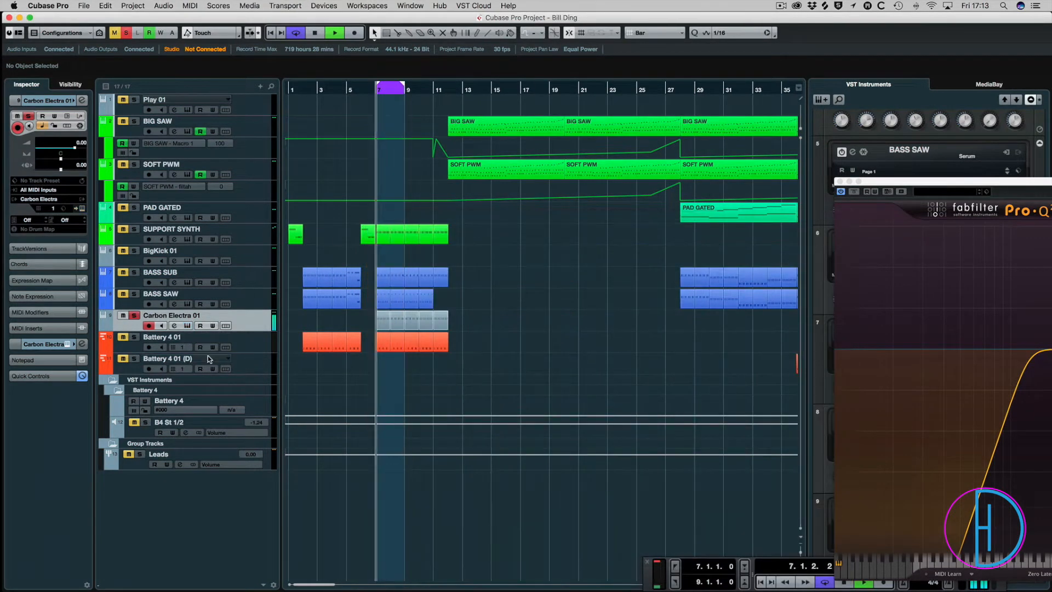
Solo BASS SAW, Battery 4 01 and BASS SUB alongside Carbon Electra 01 while auditioning the loop.
key("space")
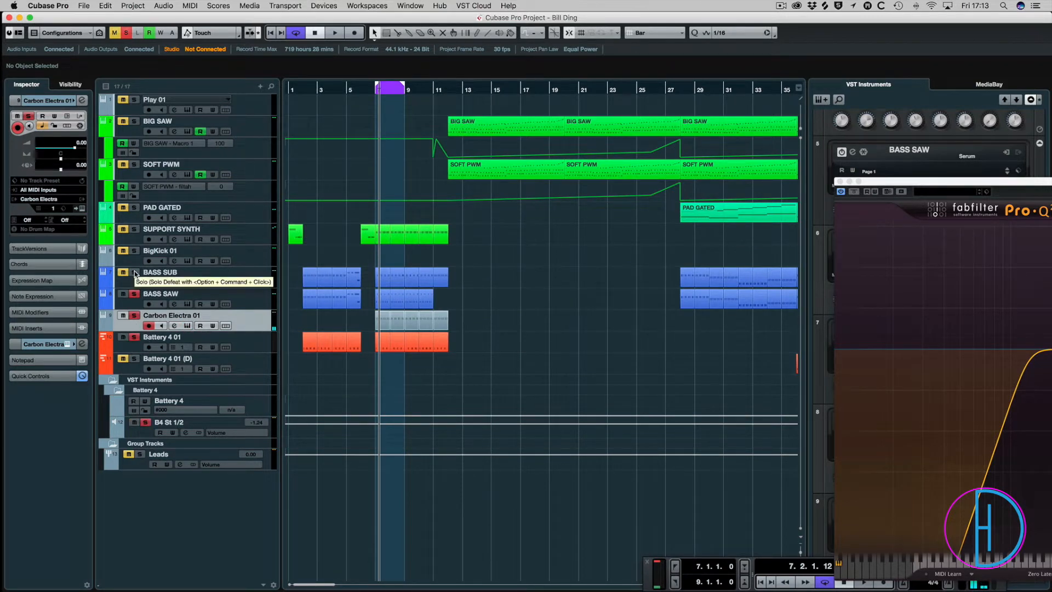
key("space")
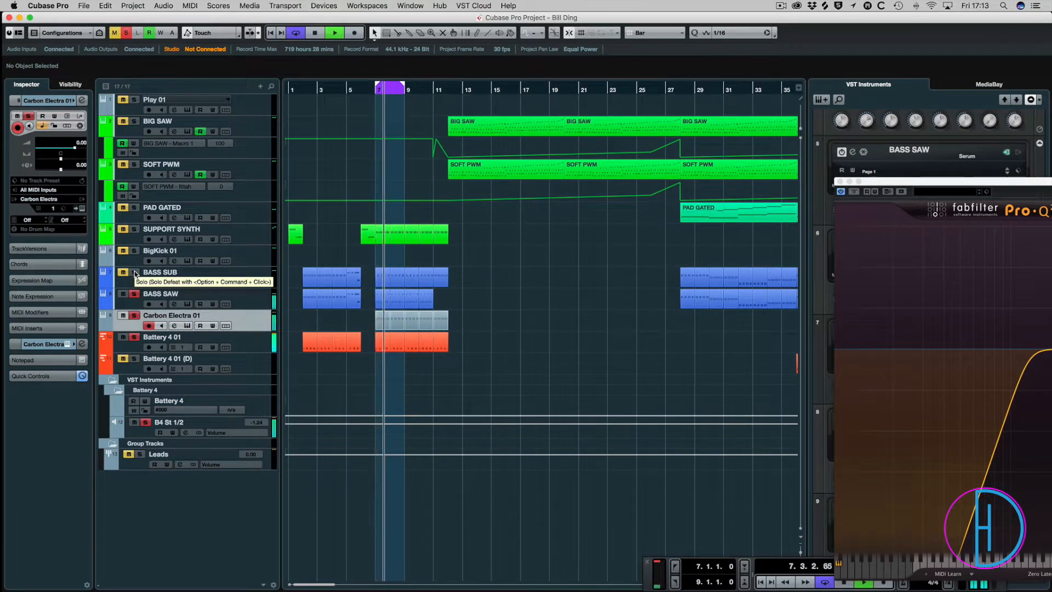
key("space")
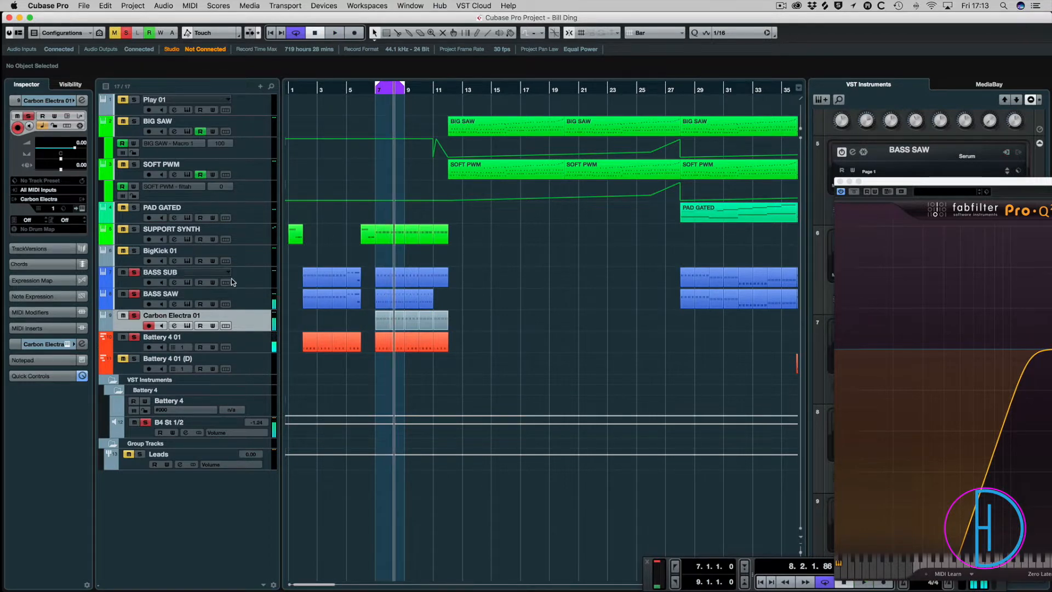
left_click(248, 274)
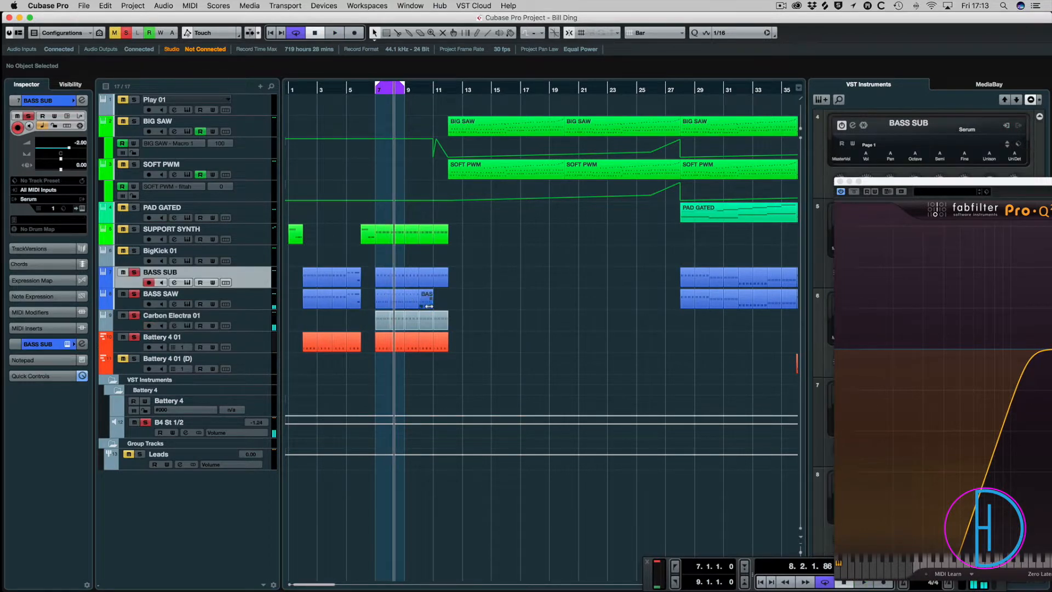
Unsolo Carbon Electra 01 and BASS SAW, and audition the loop with only BASS SUB and the drums.
left_click(134, 316)
key("space")
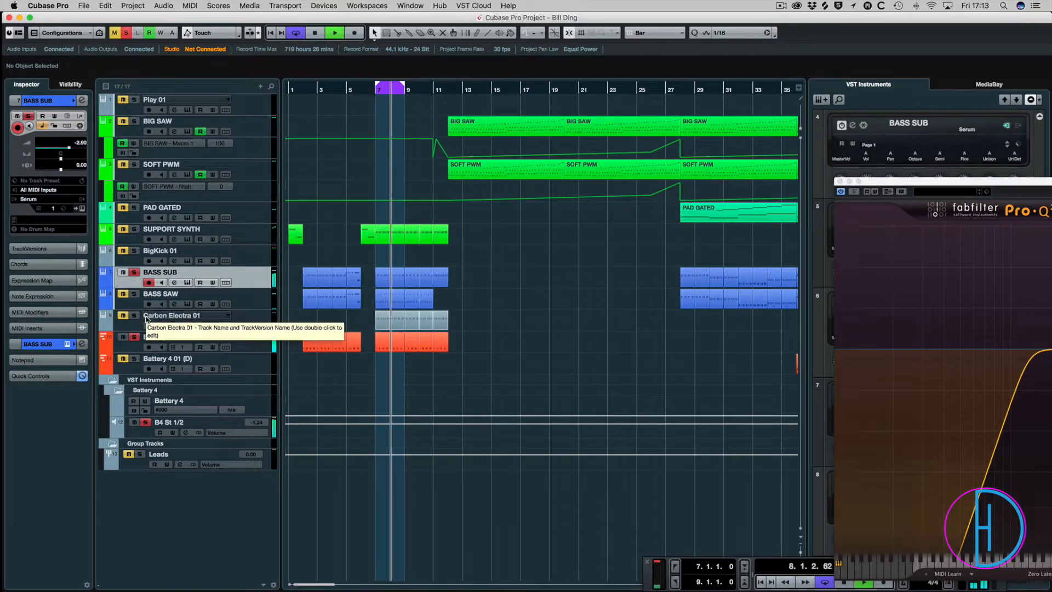
key("space")
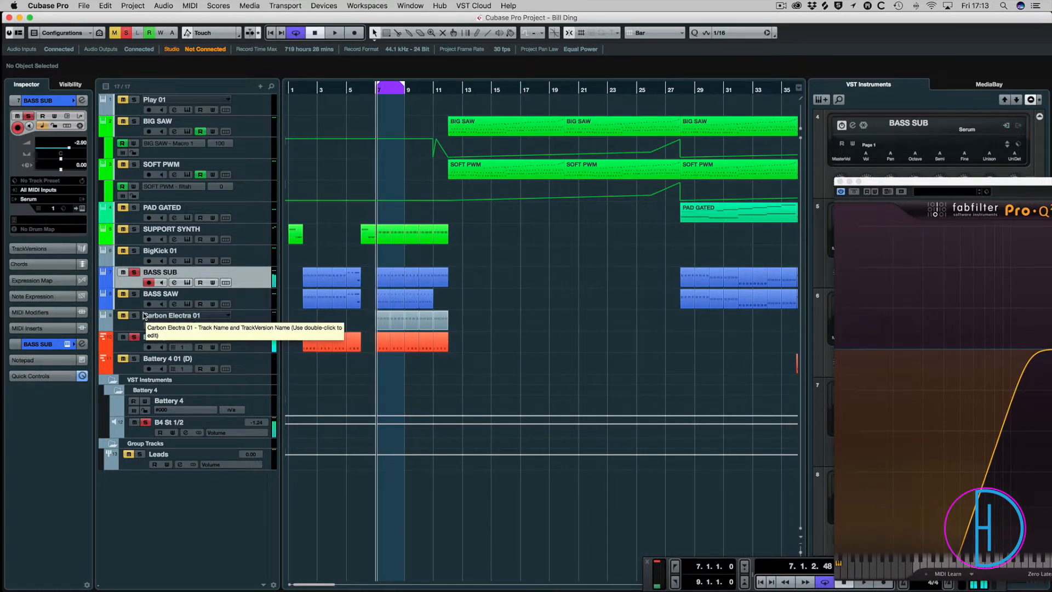
Solo Carbon Electra 01 and BASS SAW again, play the loop with them, and save the project.
left_click(134, 316)
key("space")
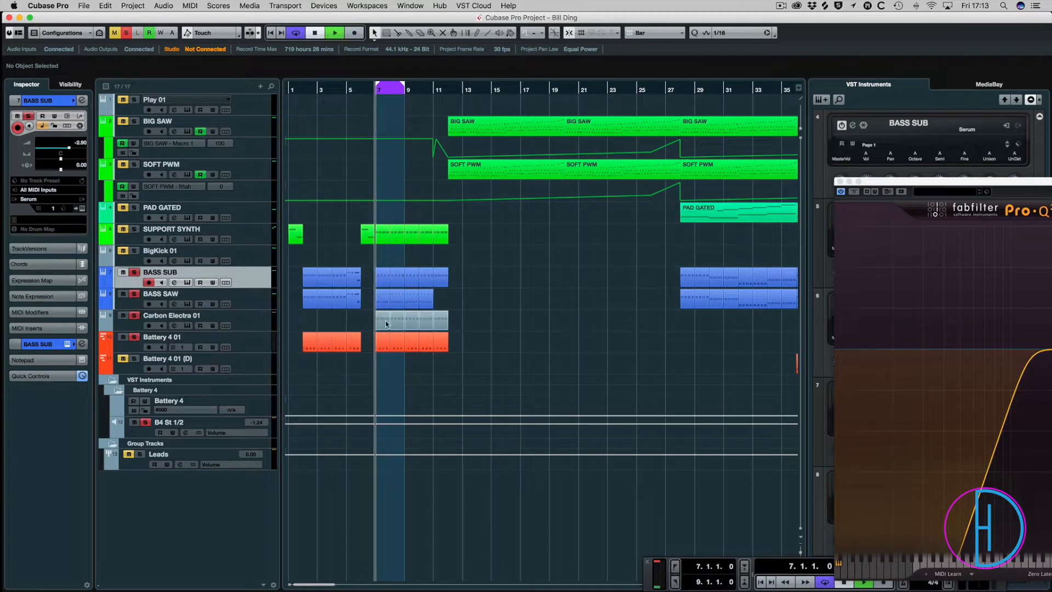
key("super+s")
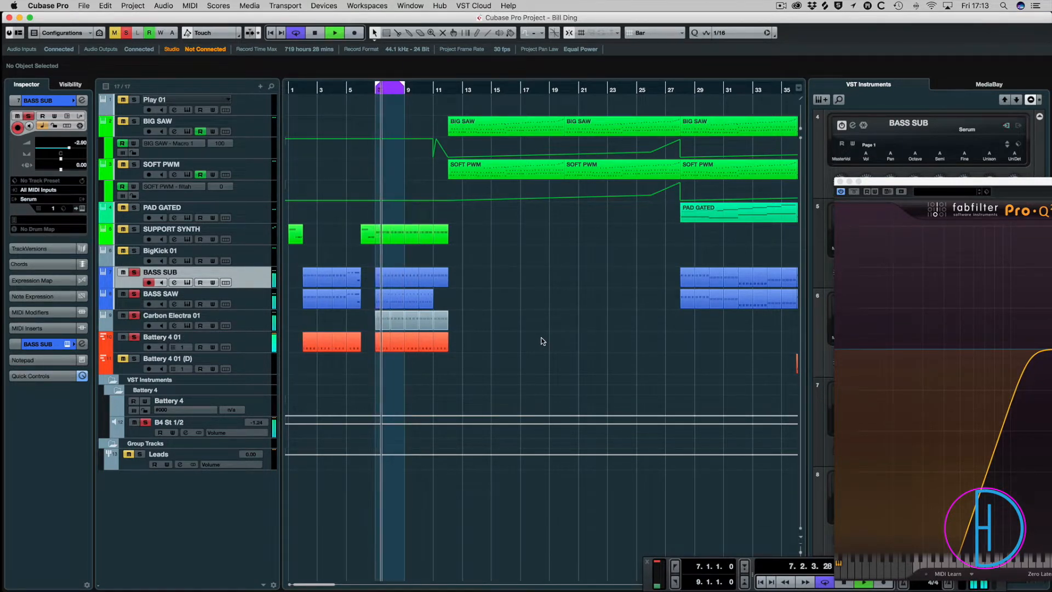
Solo SUPPORT SYNTH too, audition the section from just before the loop, and save the project.
key("space")
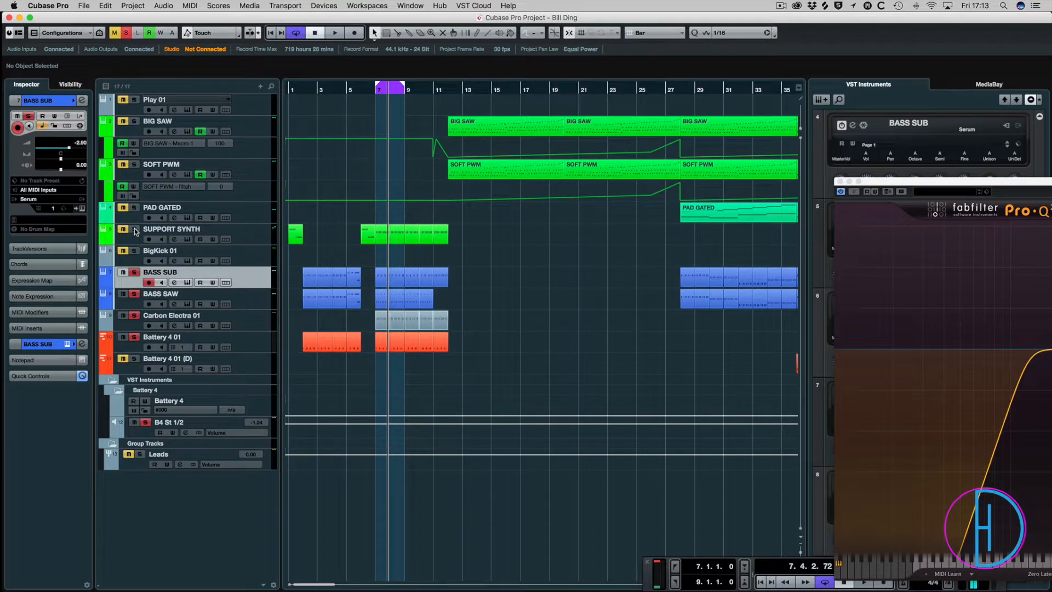
left_click(357, 91)
key("space")
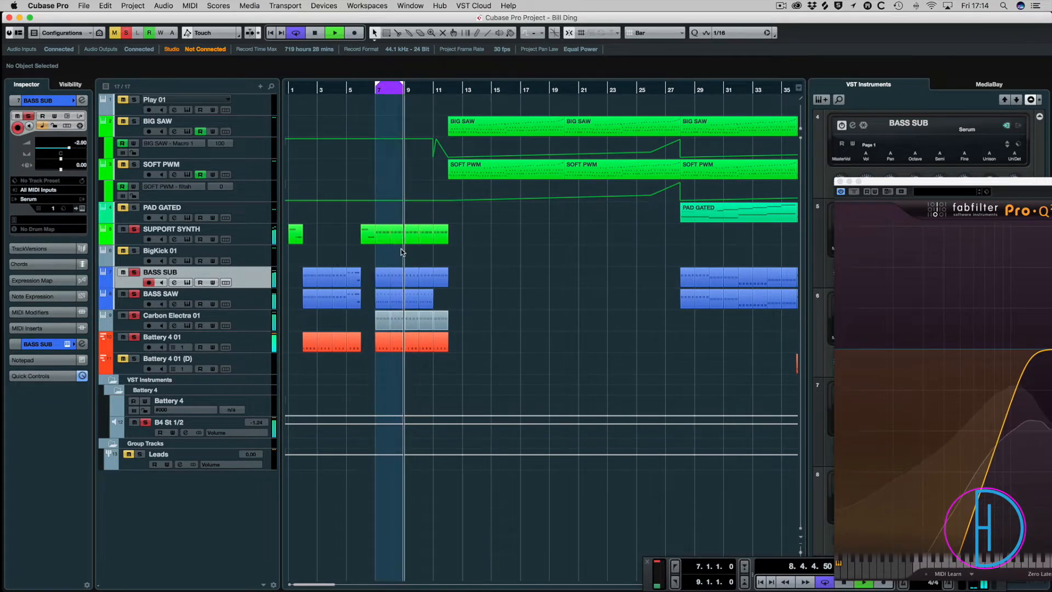
key("space")
key("super+s")
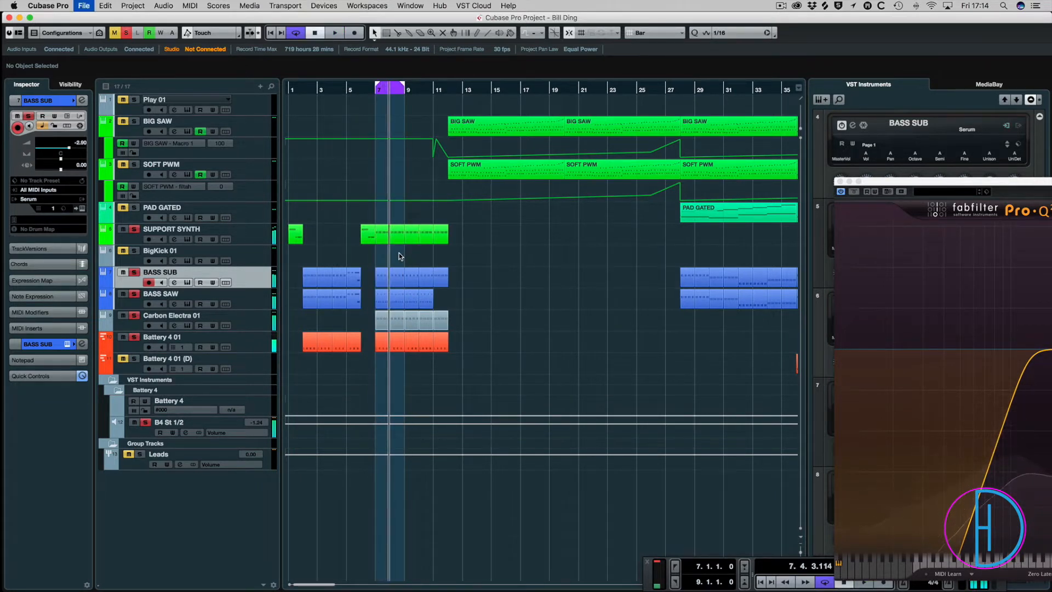
Clear all solos and play the arrangement from bar 12.
left_click(447, 89)
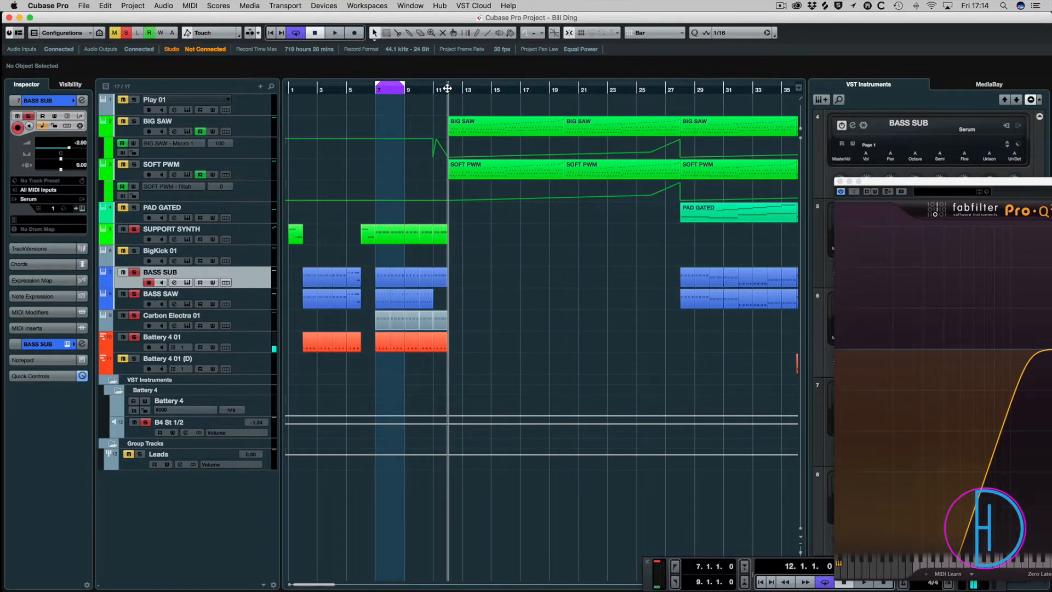
left_click(126, 32)
key("space")
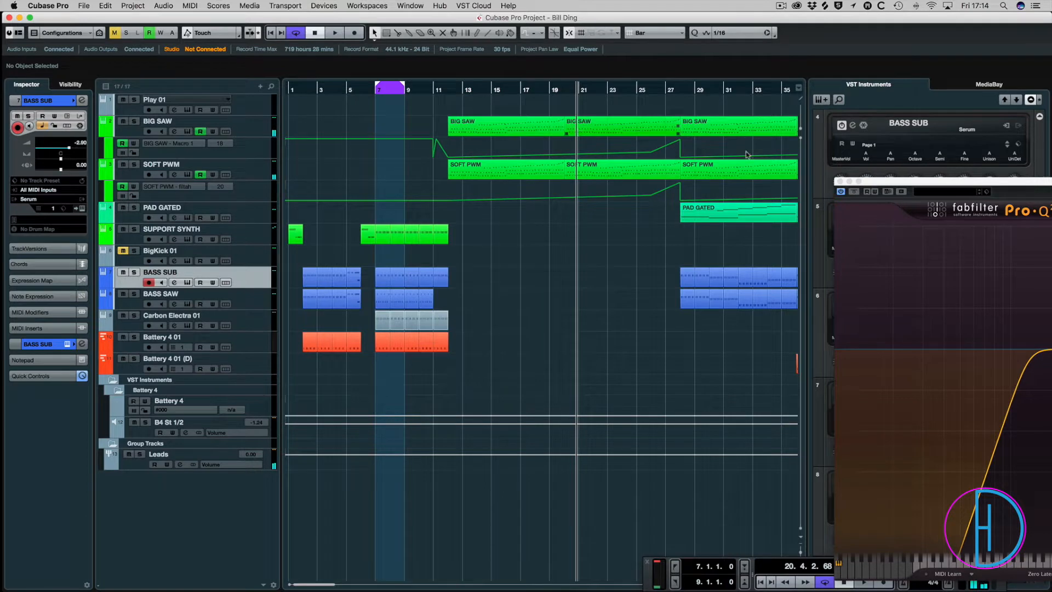
Audition the build-up from about bar 26 into the section where the pad and basses enter.
mouse_move(651, 90)
left_mouse_down()
mouse_move(664, 90)
mouse_move(655, 92)
left_mouse_up()
key("space")
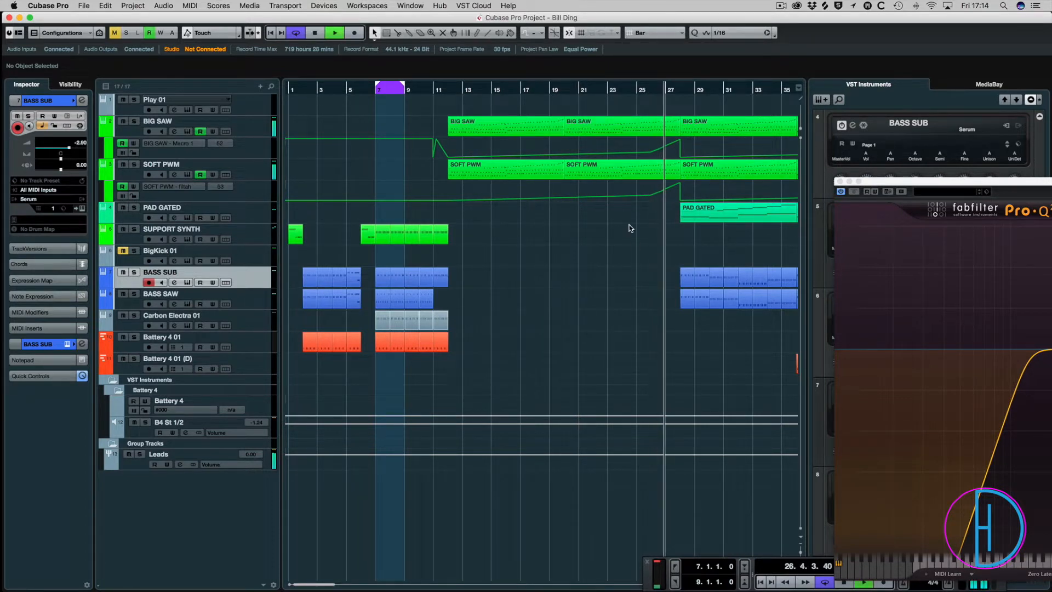
scroll(630, 229, "right", 3)
scroll(629, 229, "right", 2)
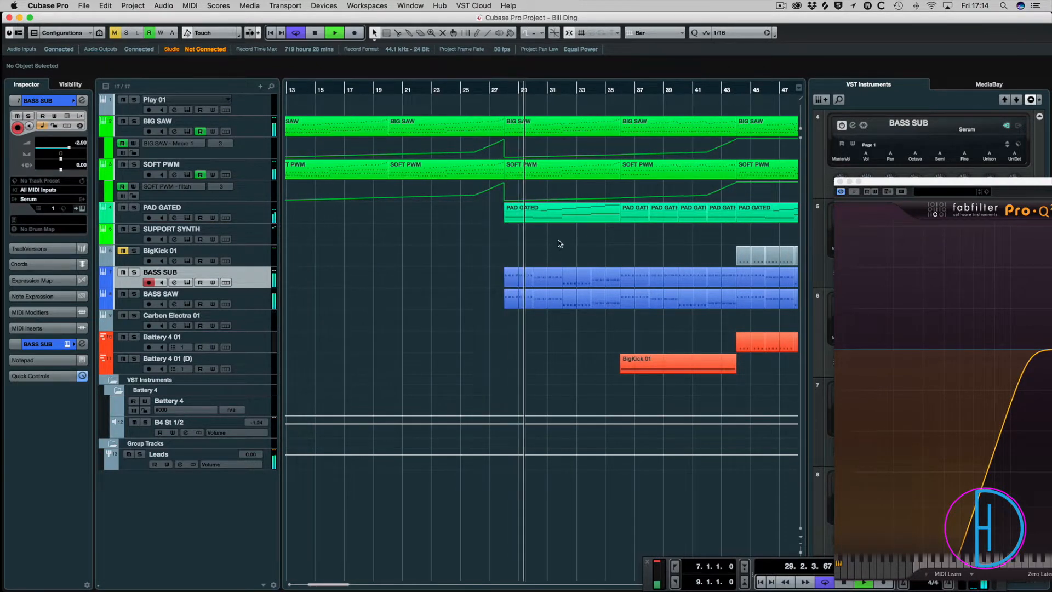
key("space")
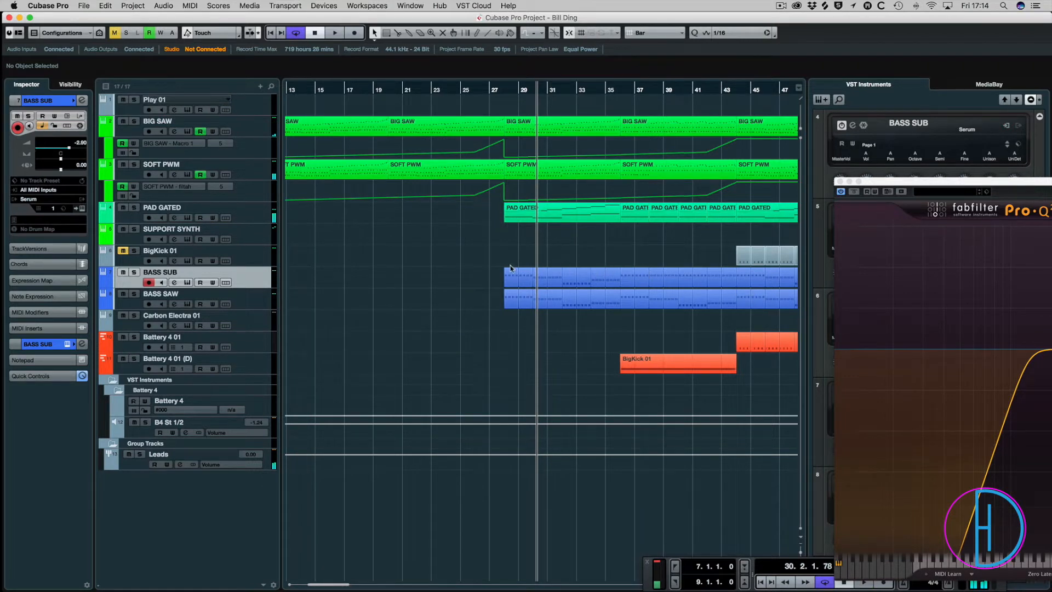
Mute the BASS SUB track while playing the section that starts at bar 28.
left_click_drag(479, 267, 659, 281)
left_click(649, 258)
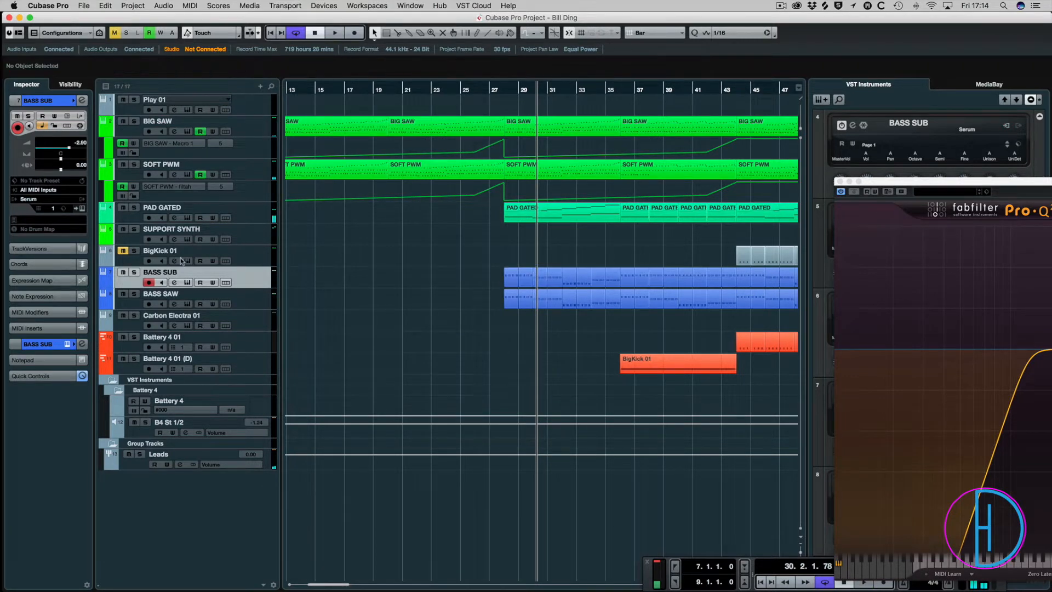
key("space")
left_click(123, 273)
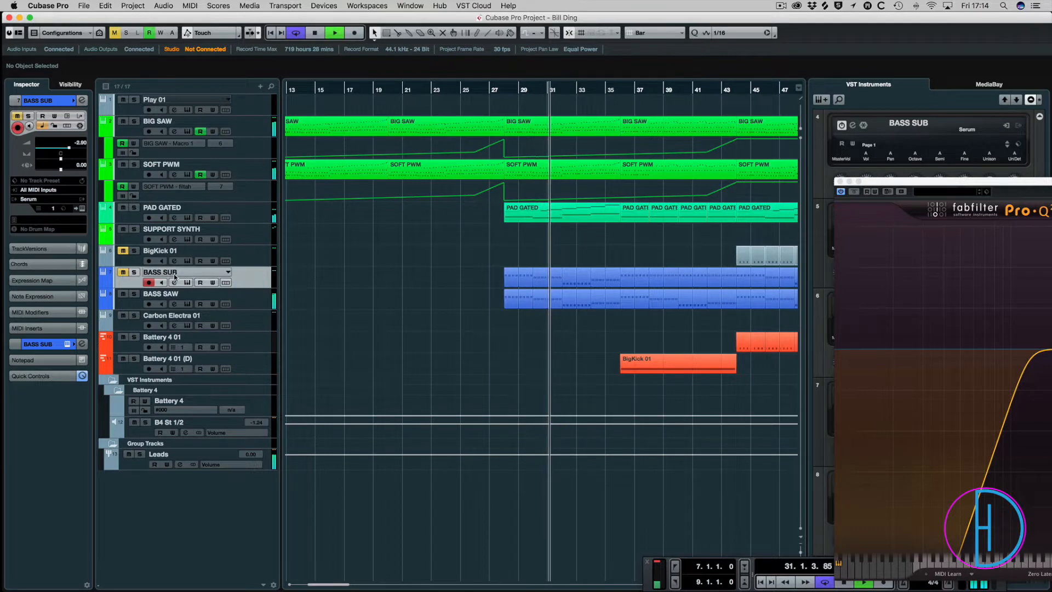
Try the BASS SAW parts from bar 28 onward on the Carbon Electra 01 track, and delete those copies.
key("g")
key("g")
key("g")
key("g")
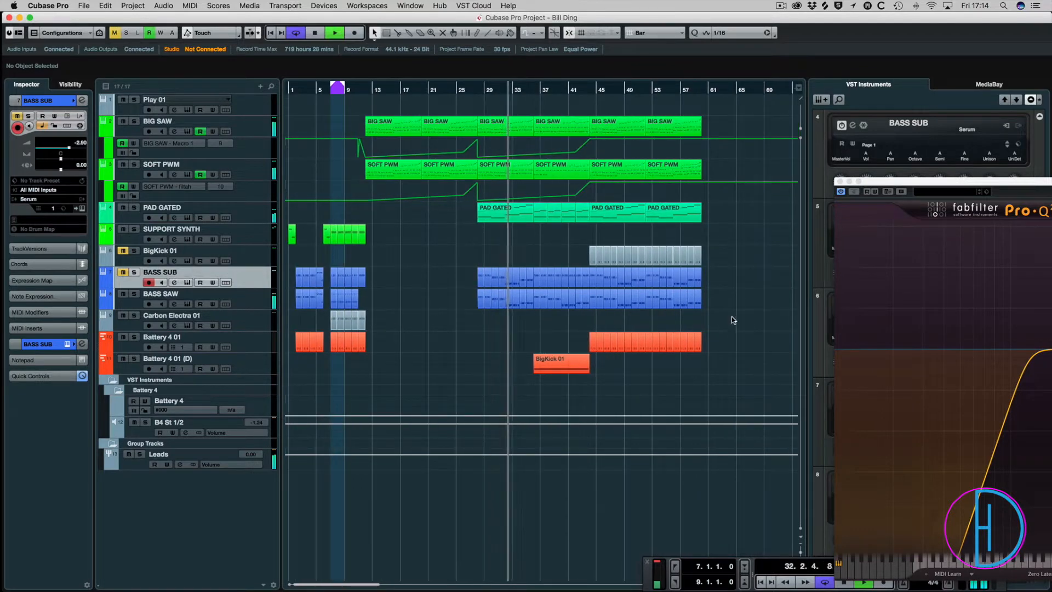
left_click_drag(731, 317, 483, 317)
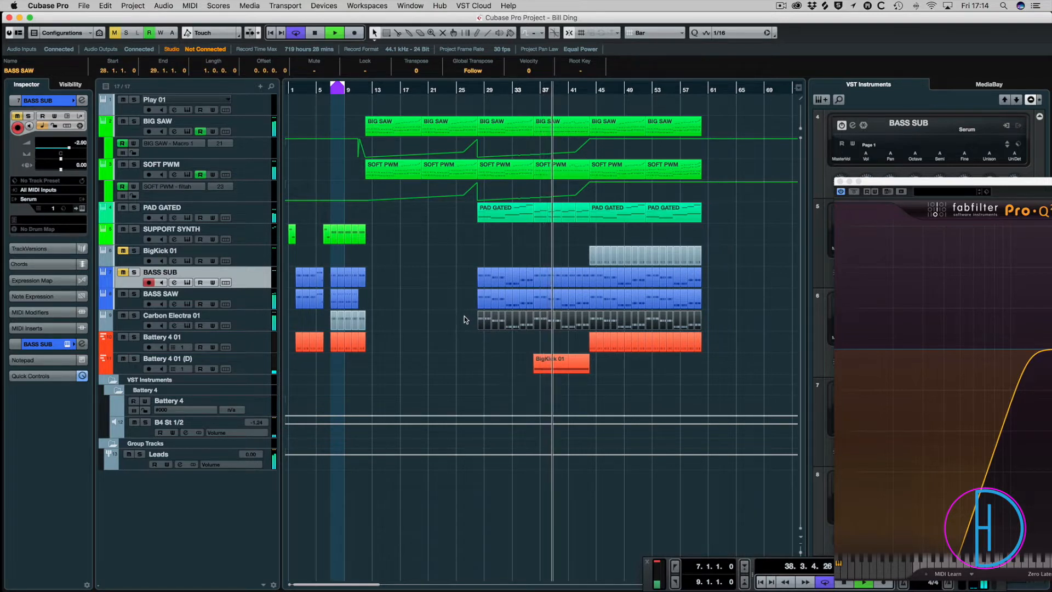
left_click_drag(465, 320, 737, 323)
key("Delete")
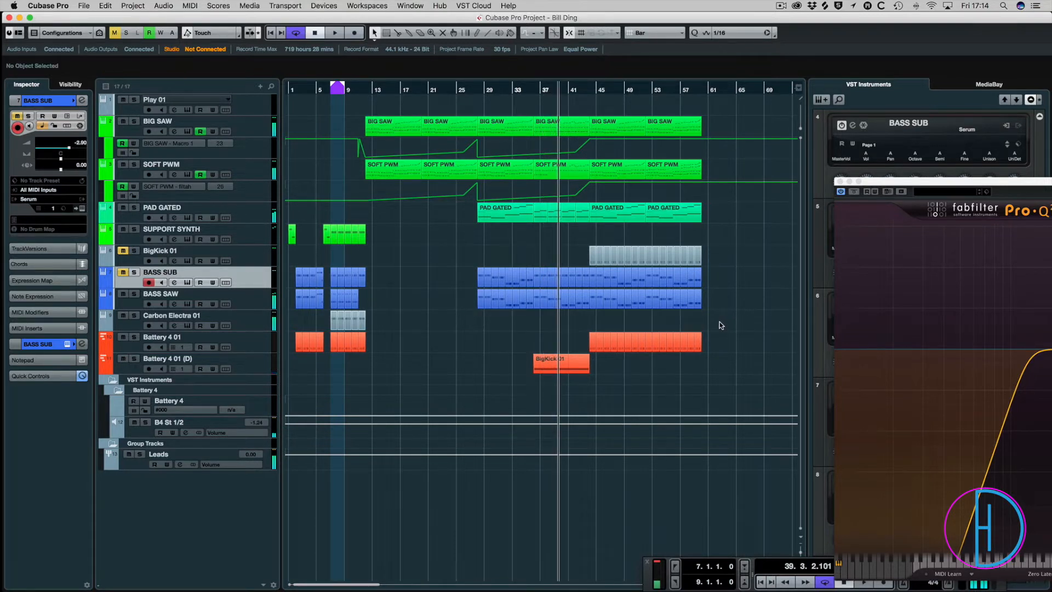
Select the Carbon Electra 01 track and open its instrument.
left_click(242, 320)
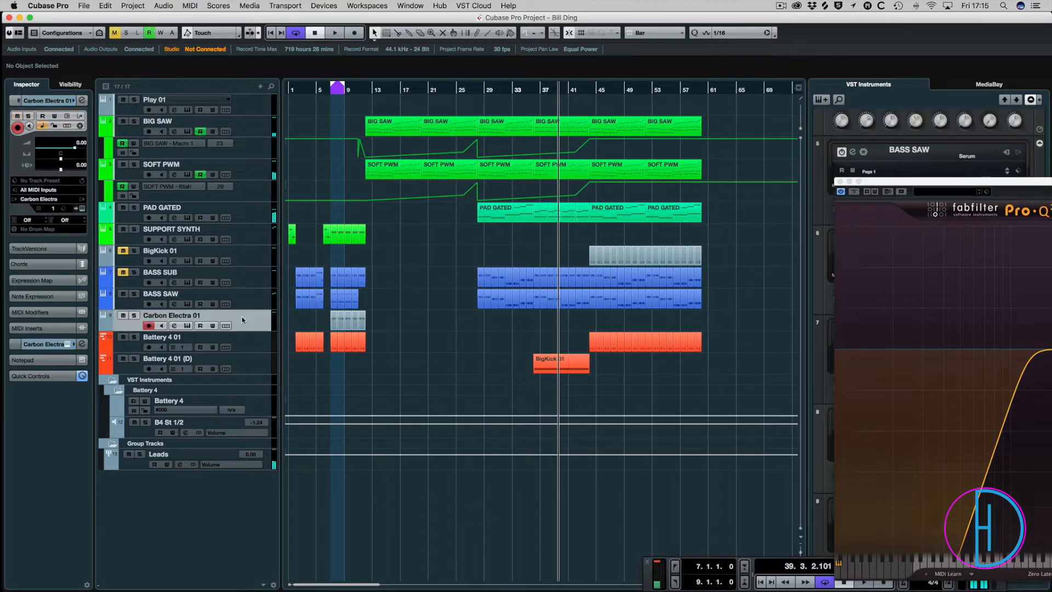
key("space")
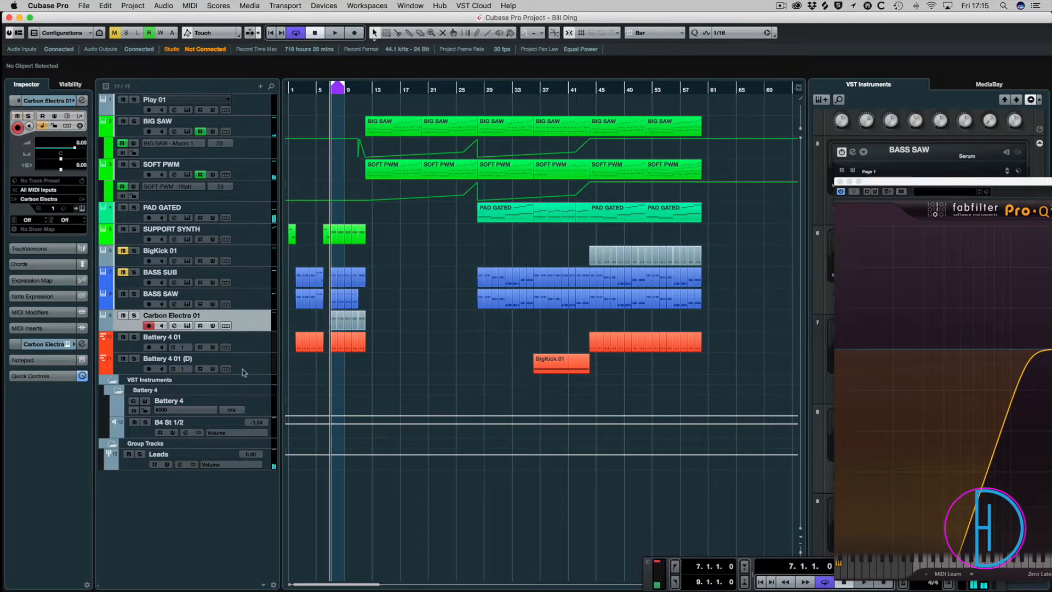
left_click(82, 208)
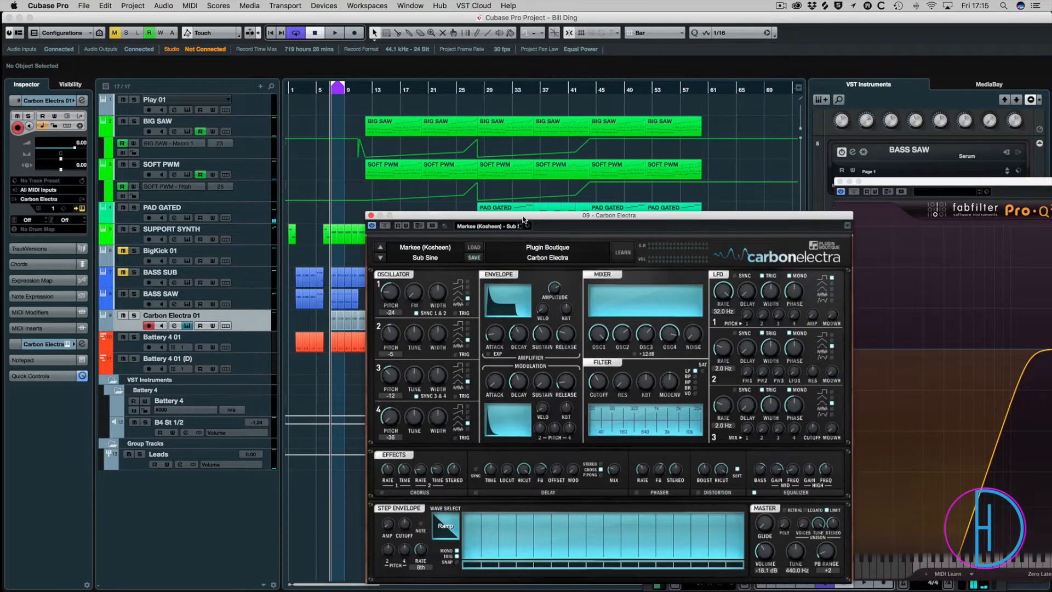
Solo Carbon Electra 01 during loop playback, compare it together with BASS SAW, and clear the solo.
left_click_drag(522, 217, 412, 49)
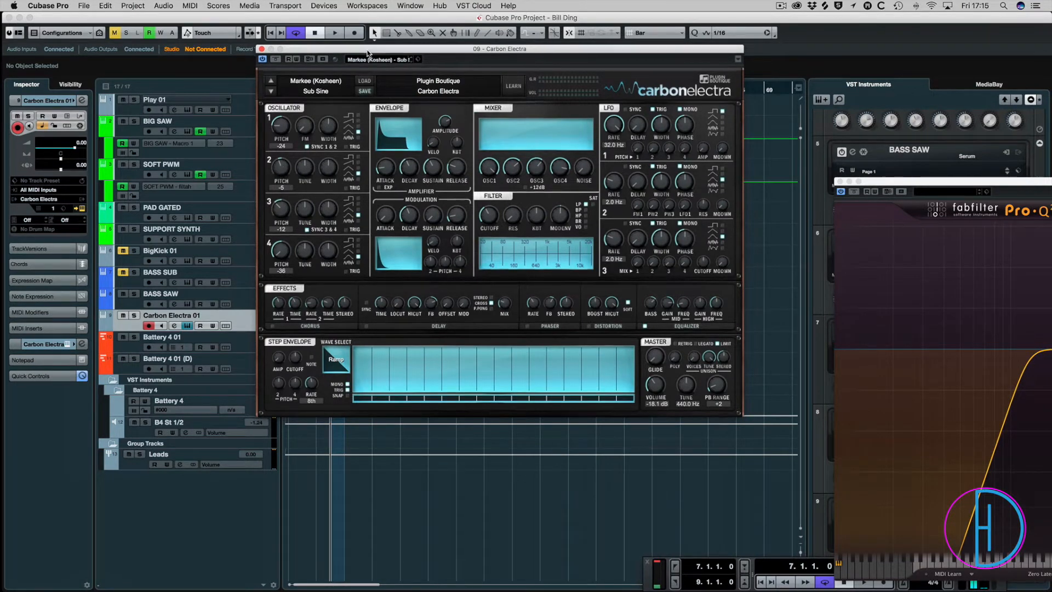
left_click_drag(366, 55, 544, 230)
key("space")
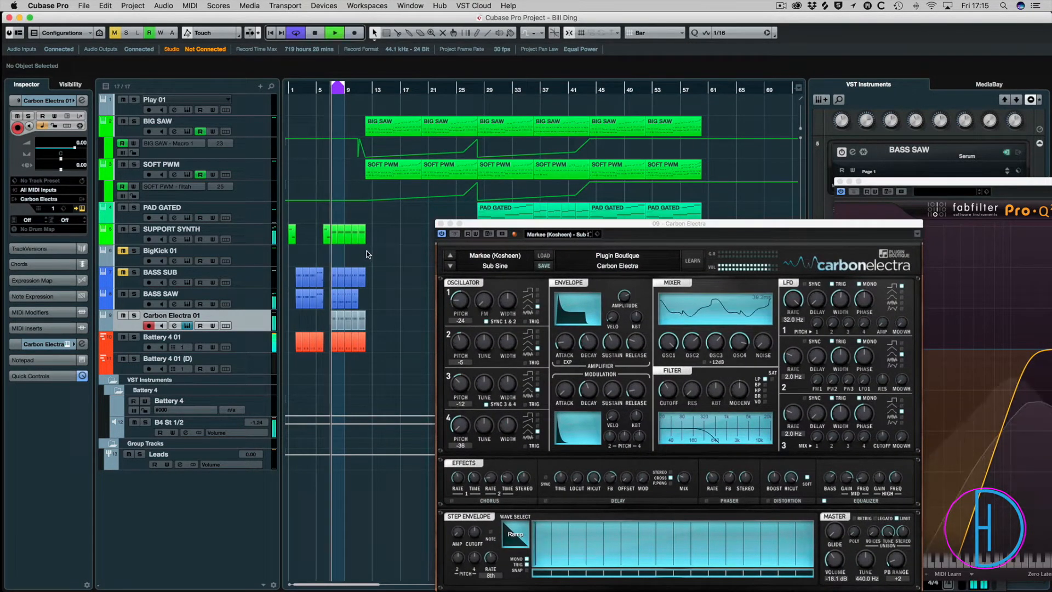
left_click(134, 315)
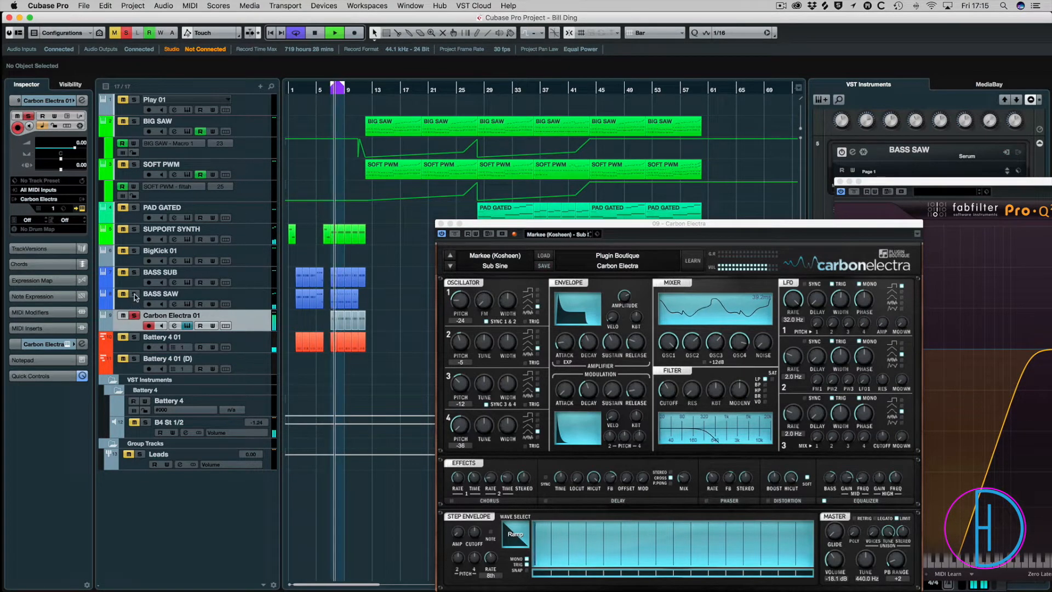
left_click(134, 294)
left_click(135, 294)
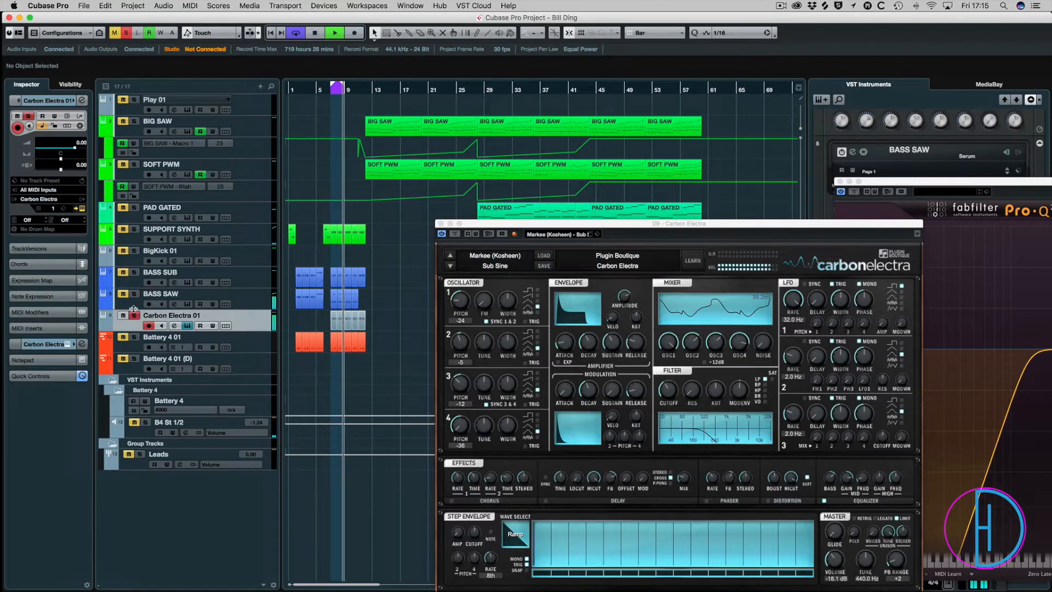
key("space")
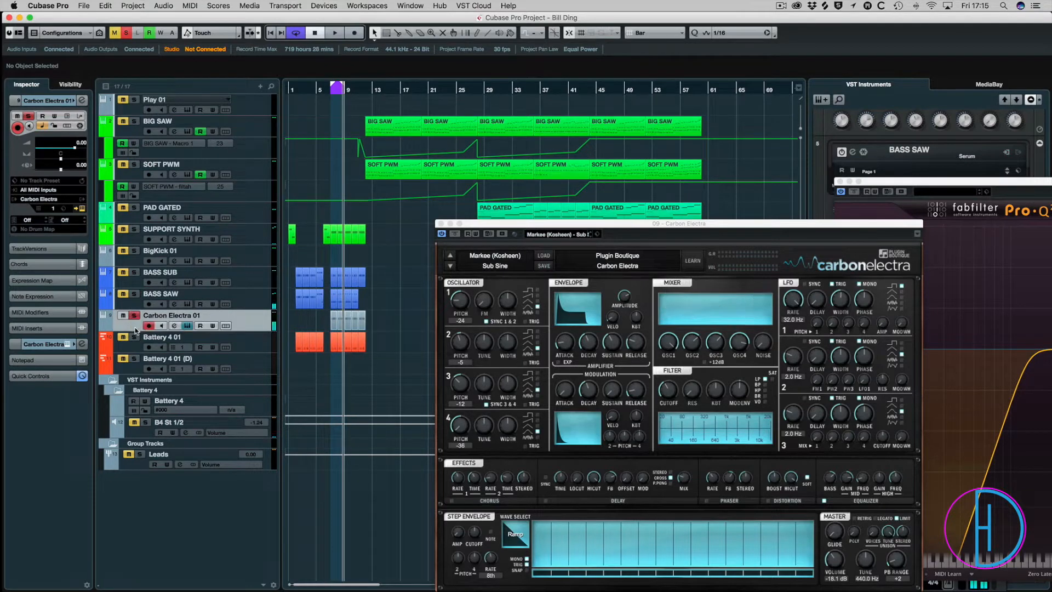
left_click(135, 316)
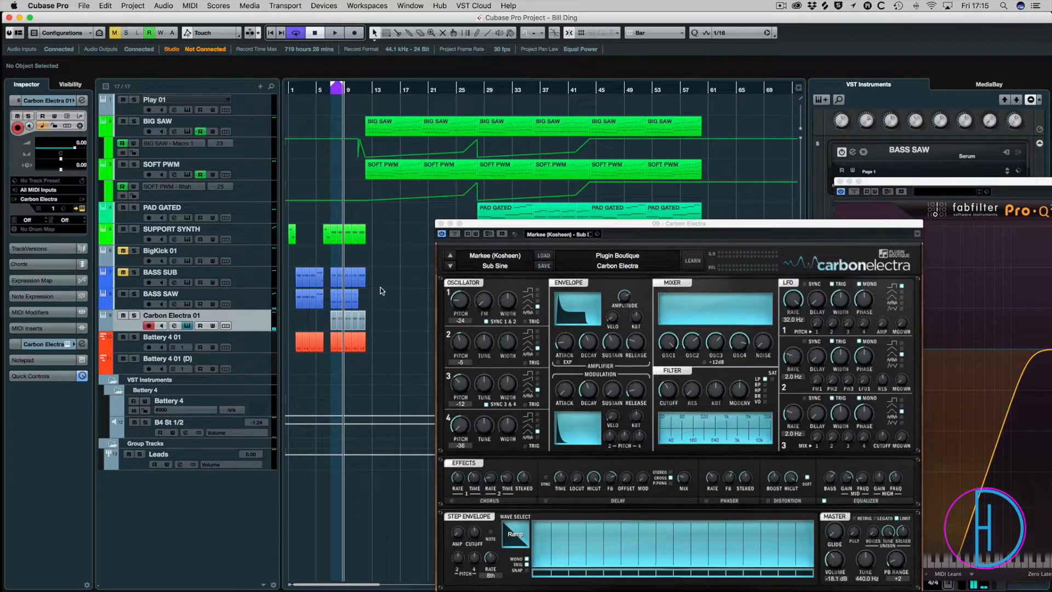
Close the Carbon Electra instrument and colour the Carbon Electra 01 track and its parts blue like the other basses.
key("h")
key("h")
key("h")
key("h")
key("h")
key("h")
key("h")
left_click_drag(528, 222, 649, 153)
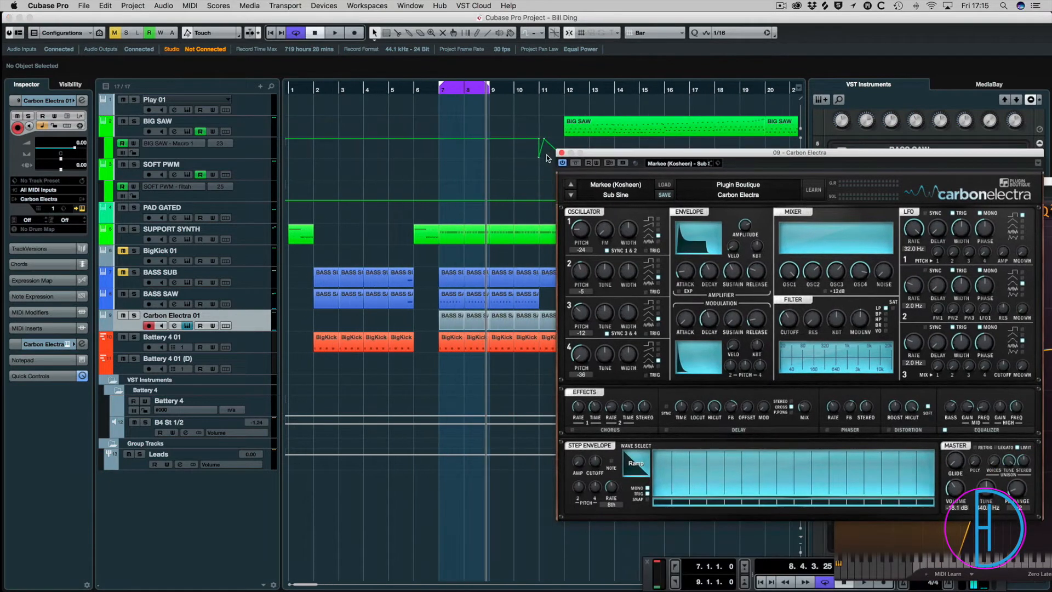
left_click(559, 153)
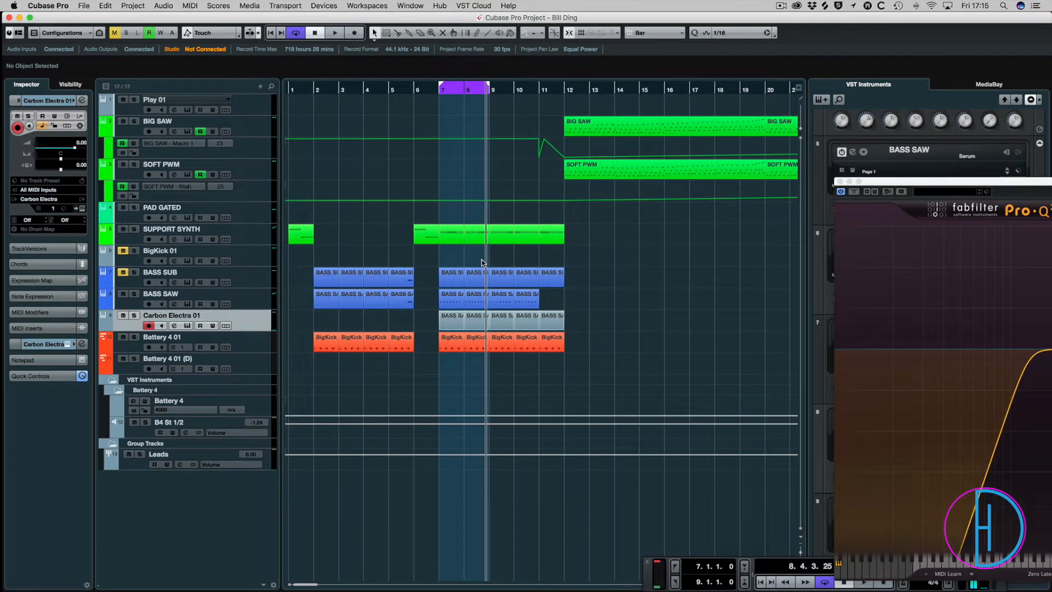
left_click(511, 34)
left_click(555, 141)
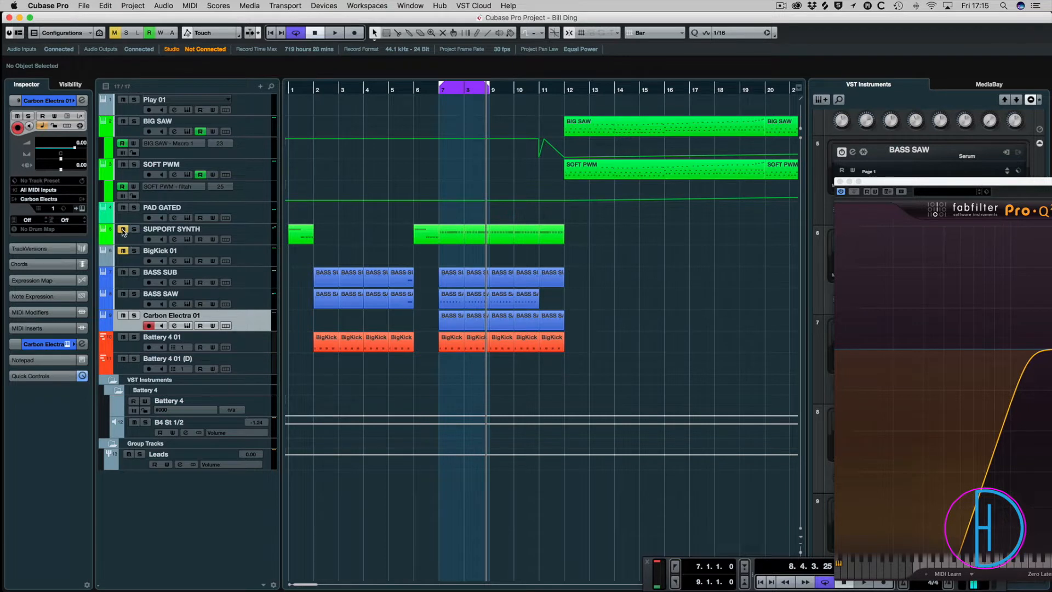
Solo BASS SUB during loop playback and insert OTT in its second insert slot in the MixConsole.
key("space")
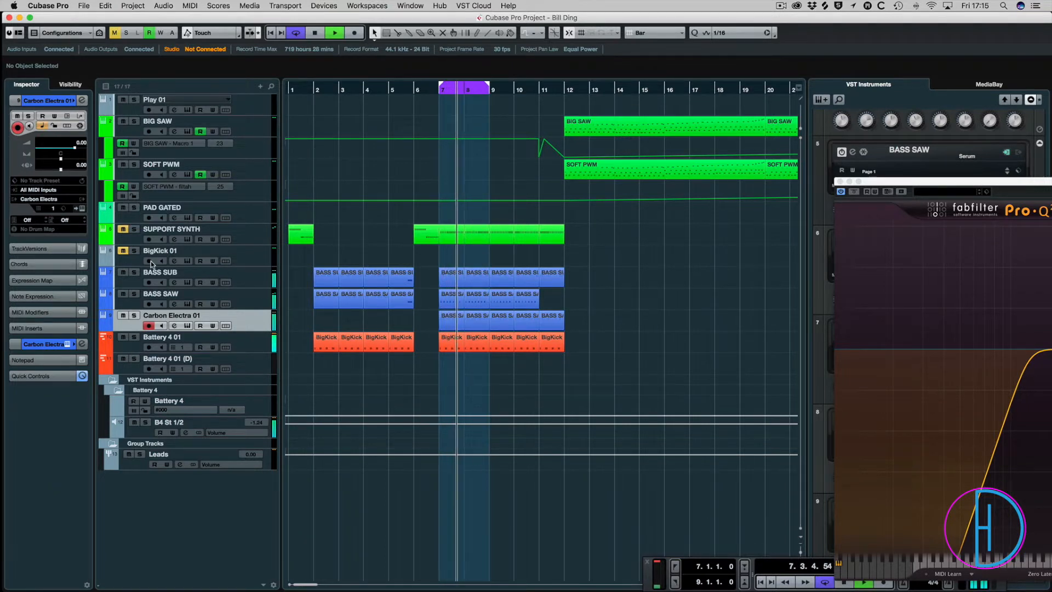
left_click(133, 272)
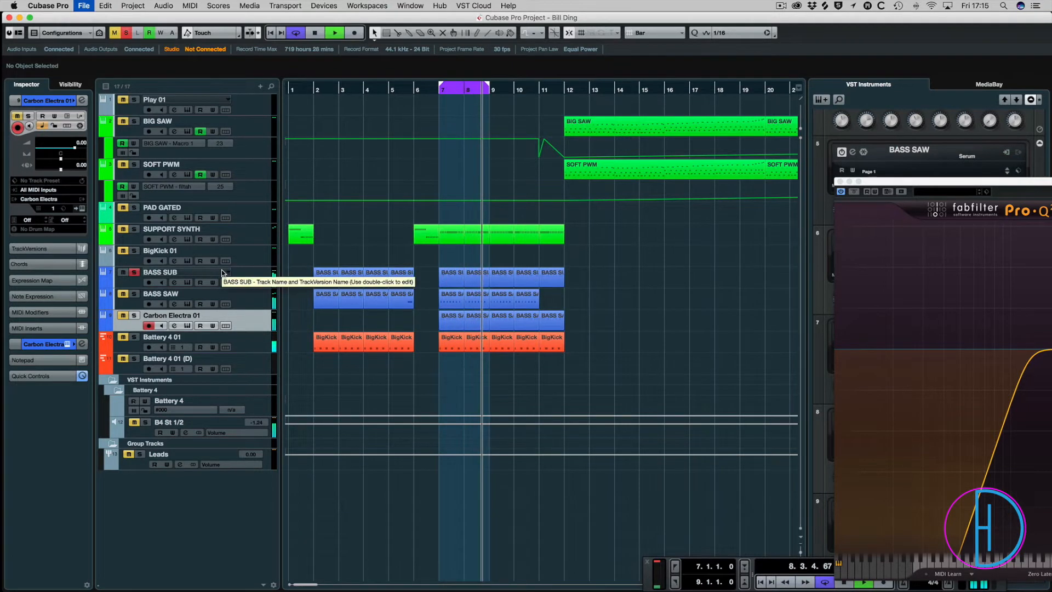
key("F3")
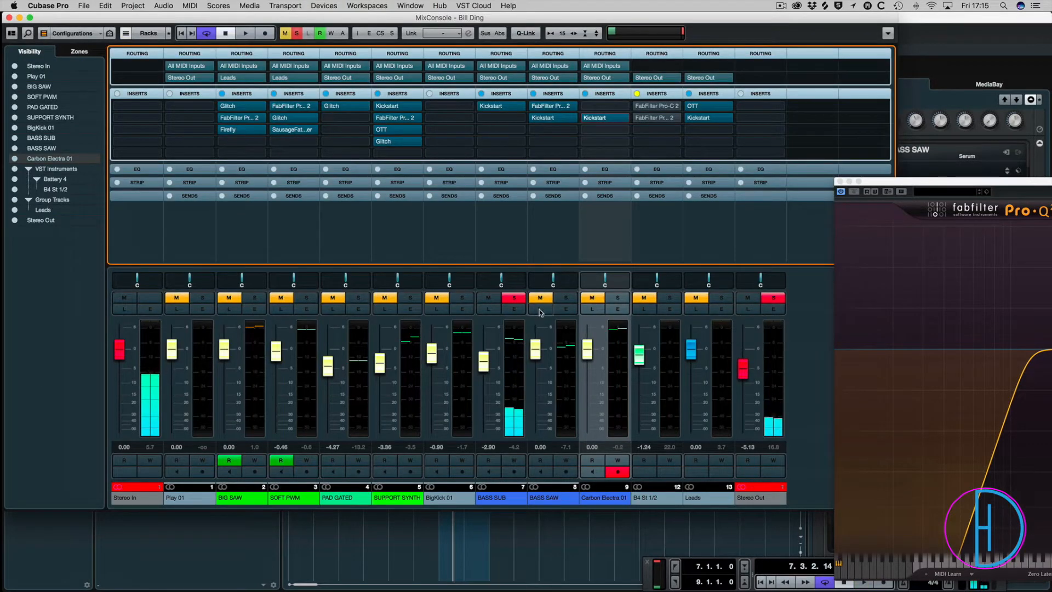
left_click(500, 117)
scroll(553, 297, "down", 5)
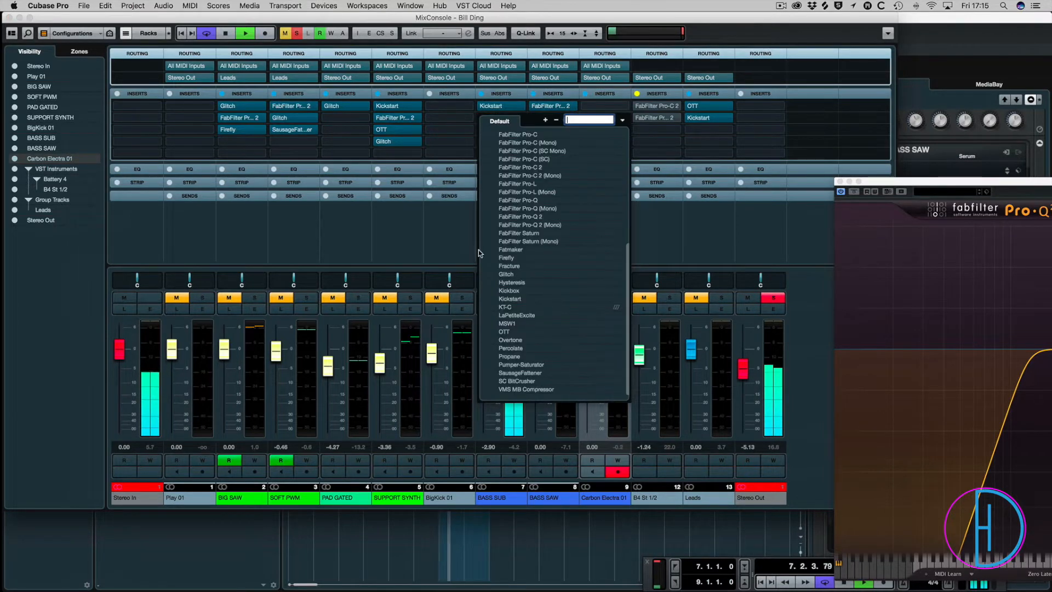
left_click(503, 331)
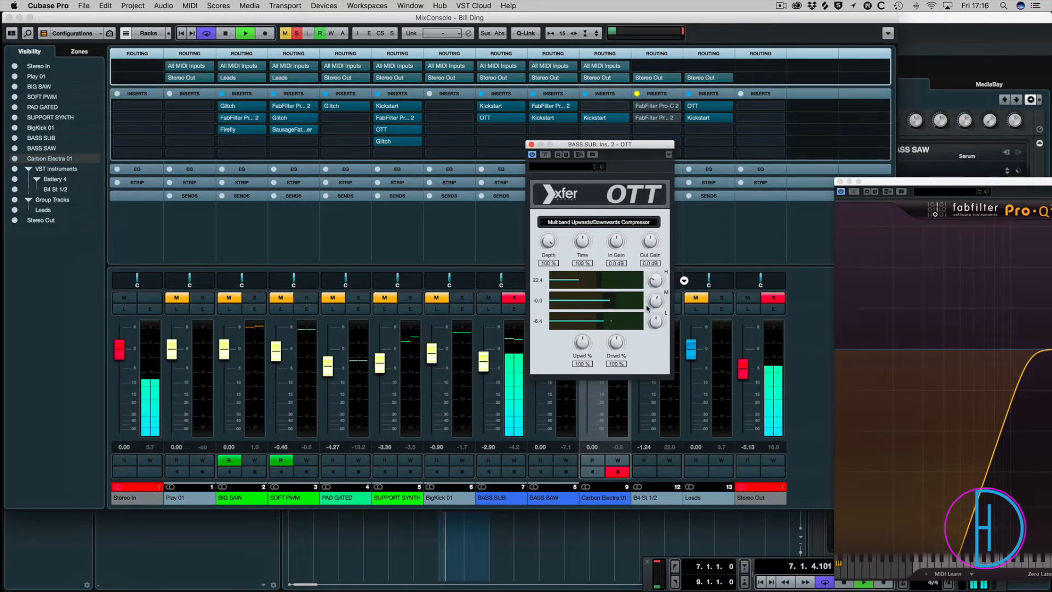
Set OTT's downward compression to 67% and output gain to -1.4 dB, reduce its time, and close the plug-in.
left_click_drag(612, 356, 617, 344)
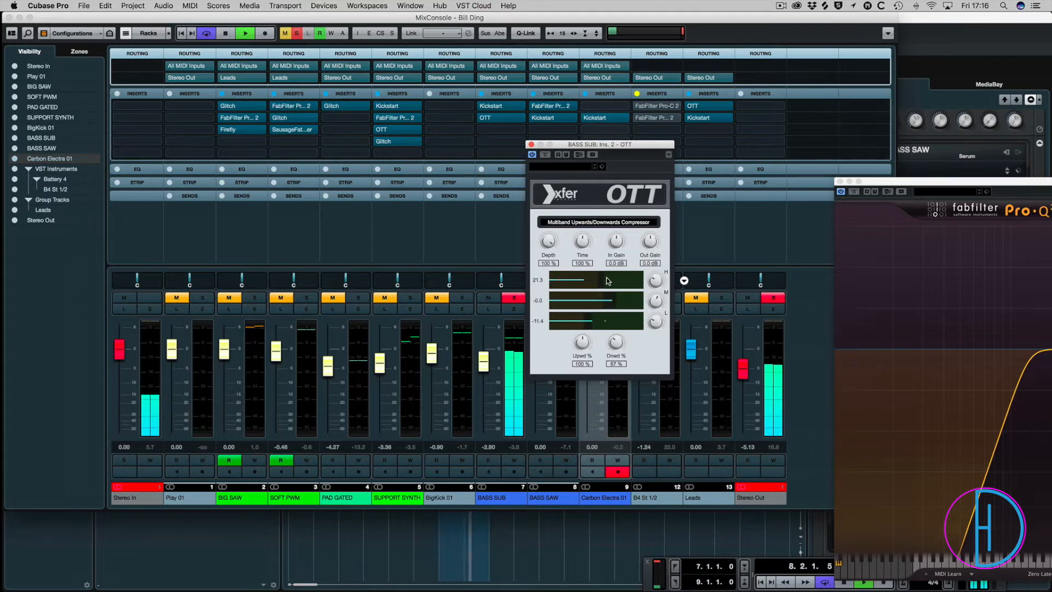
left_click_drag(581, 243, 580, 260)
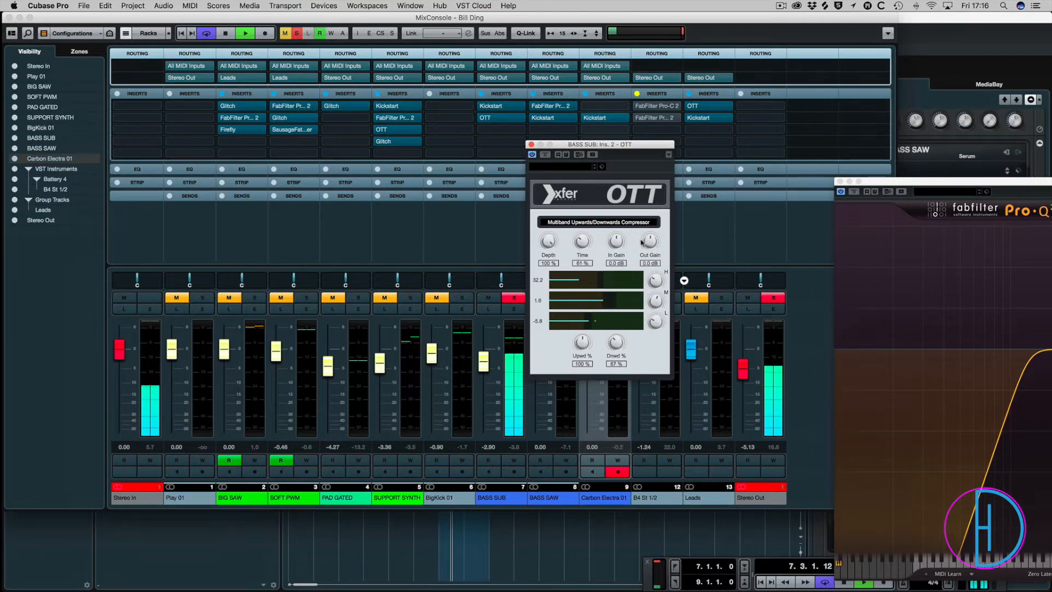
left_click_drag(650, 241, 650, 246)
key("space")
left_click_drag(529, 143, 527, 143)
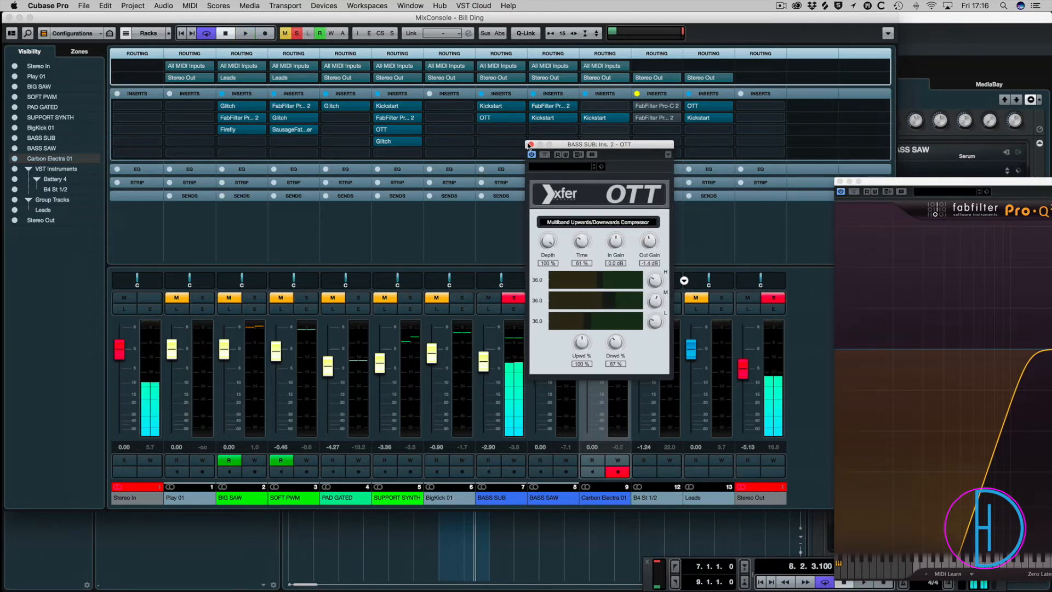
left_click(530, 145)
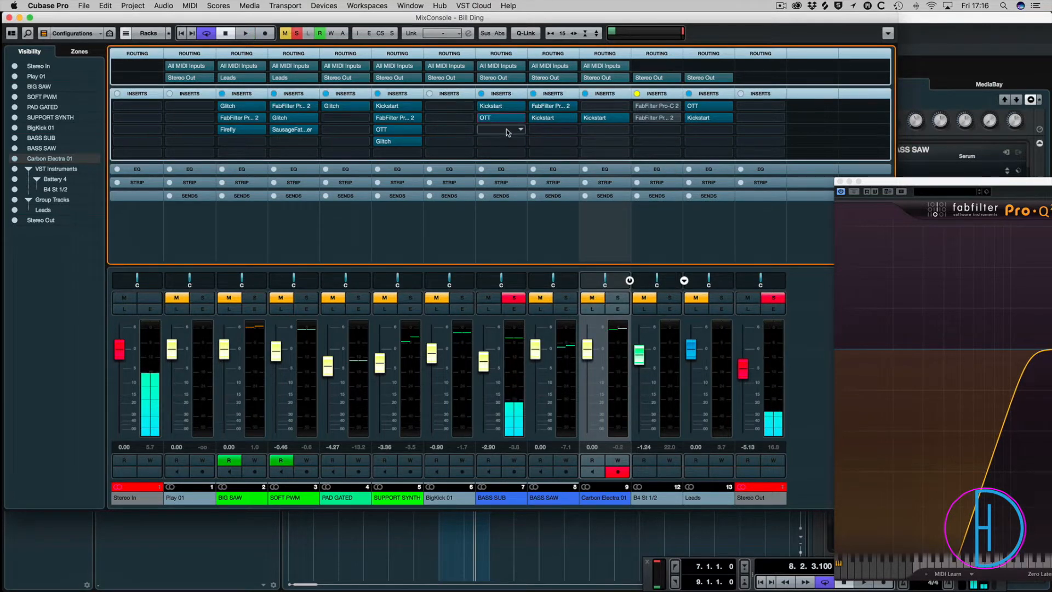
Insert Glitch in BASS SUB's third insert slot and fill the Distortion lane across an 8-beat sequence.
left_click(506, 129)
scroll(564, 327, "down", 8)
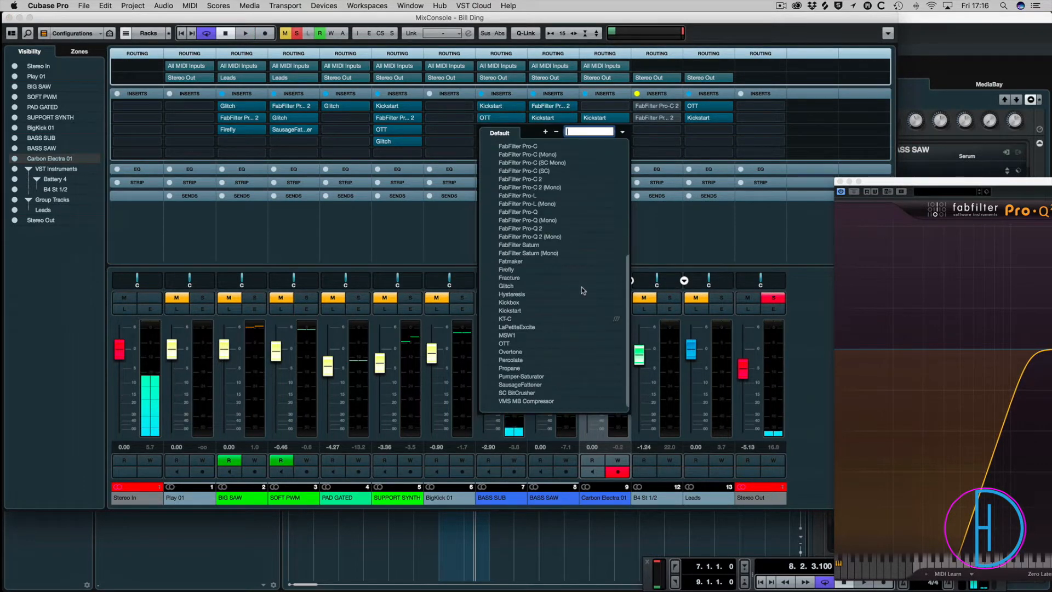
left_click(510, 285)
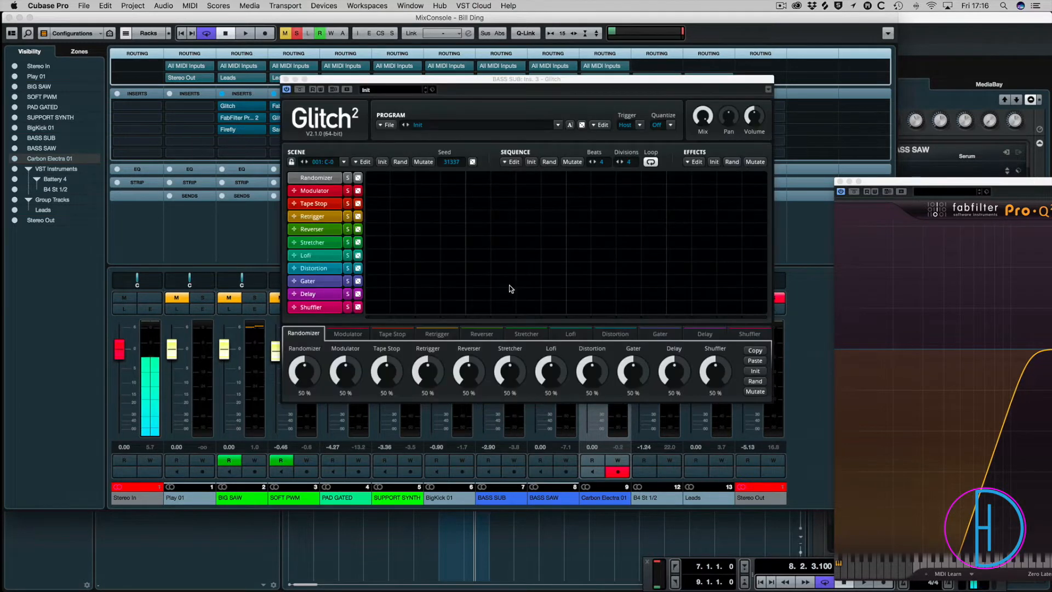
left_click(604, 164)
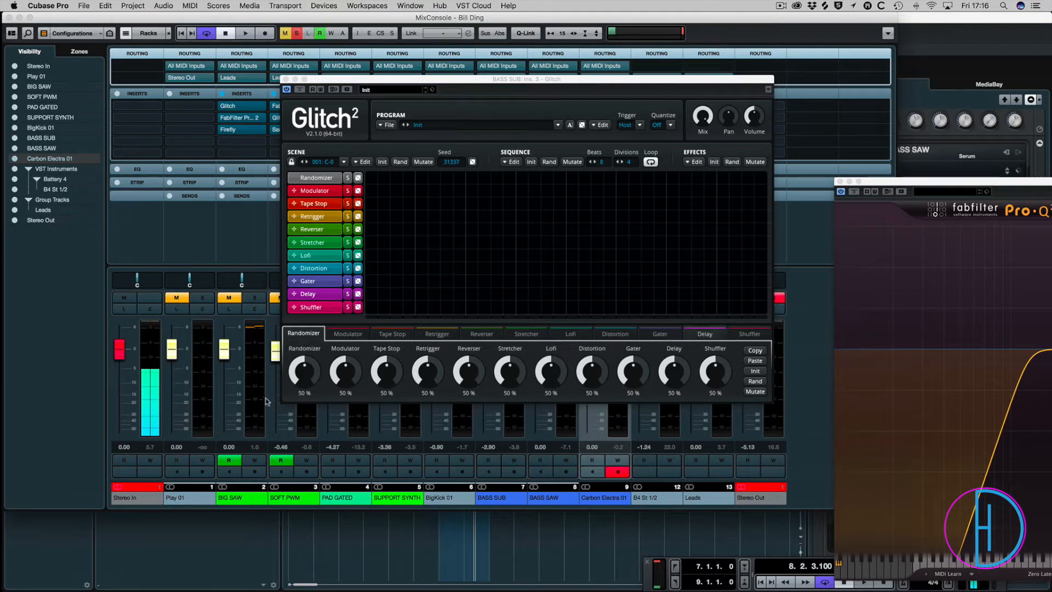
left_click(604, 335)
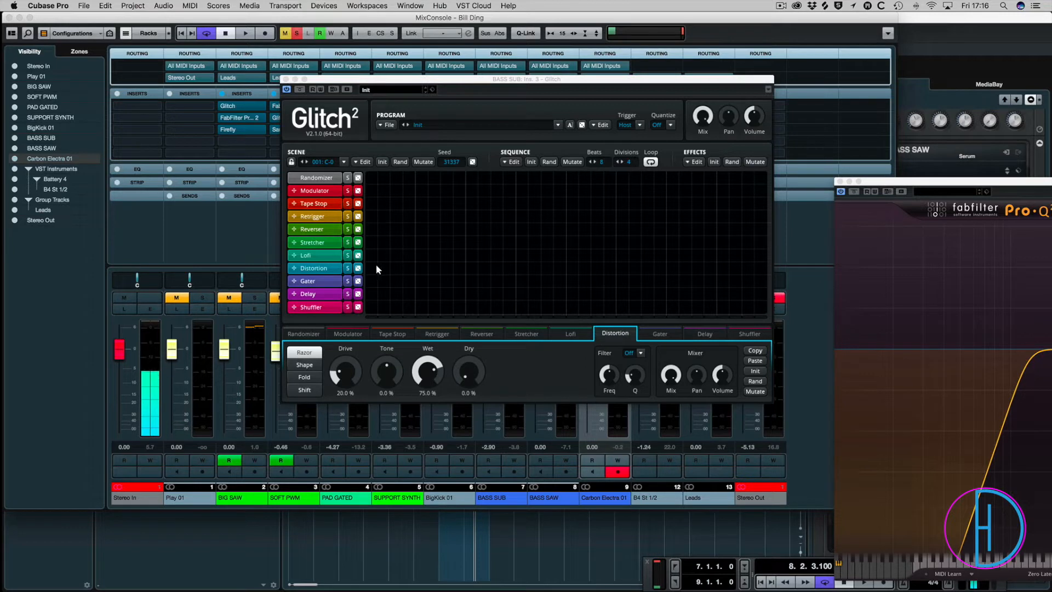
left_click_drag(377, 269, 745, 277)
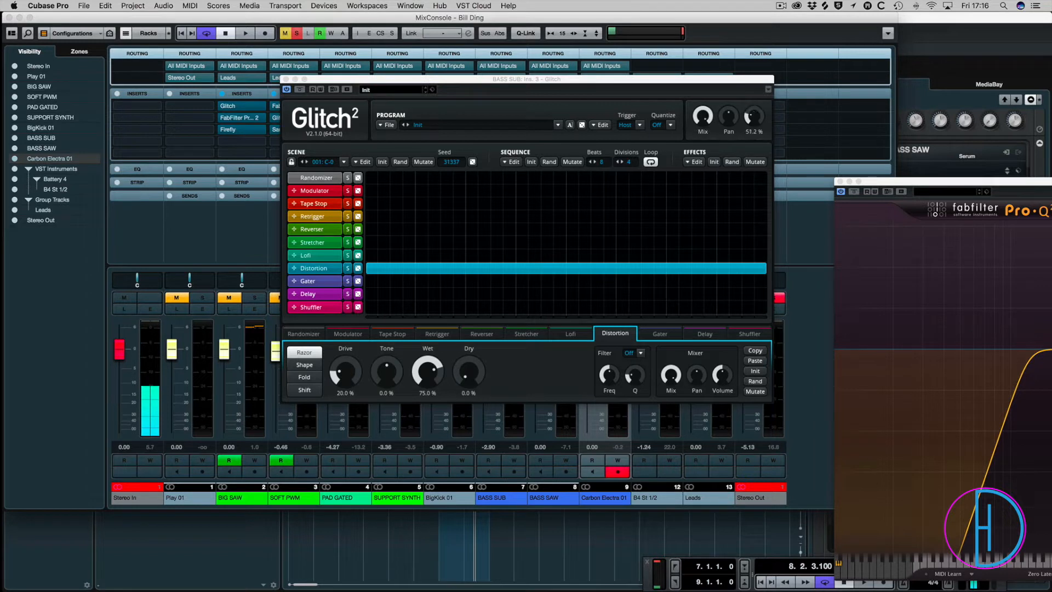
Lower Glitch's output volume to 46.4% and audition the Shift distortion type on the loop.
left_click_drag(755, 114, 755, 117)
key("space")
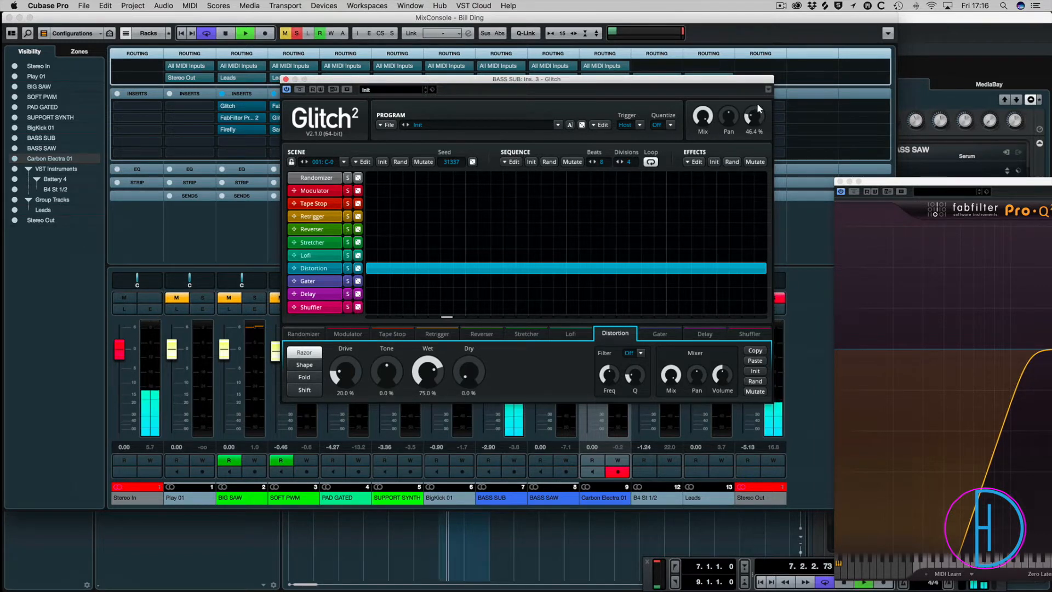
left_click(308, 391)
key("space")
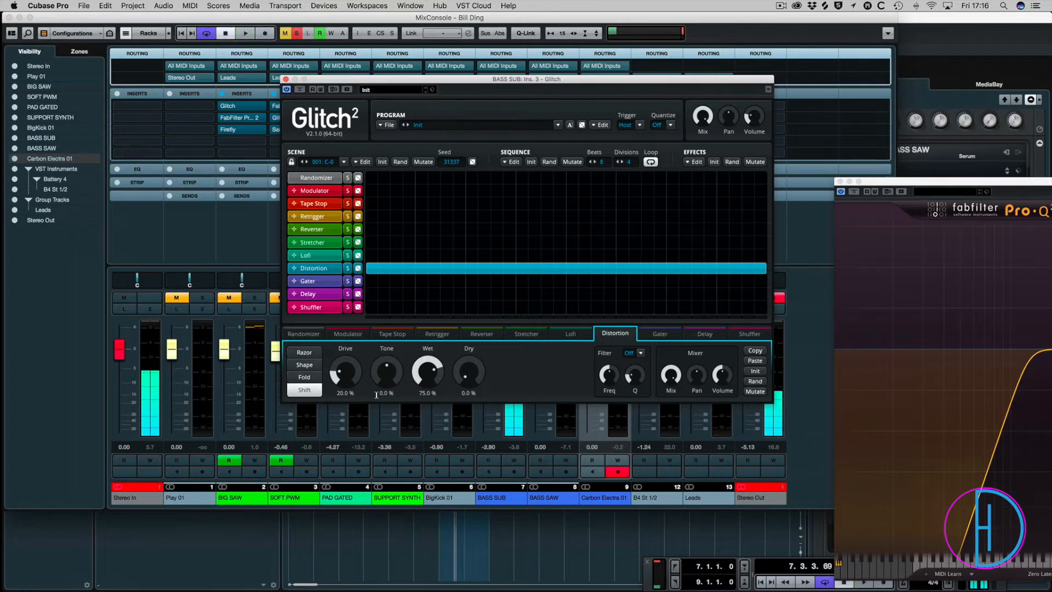
Set the Glitch distortion's tone to 27.2%, drive to 21.6% and wet level to 67.8% during playback.
left_click_drag(388, 372, 386, 440)
key("space")
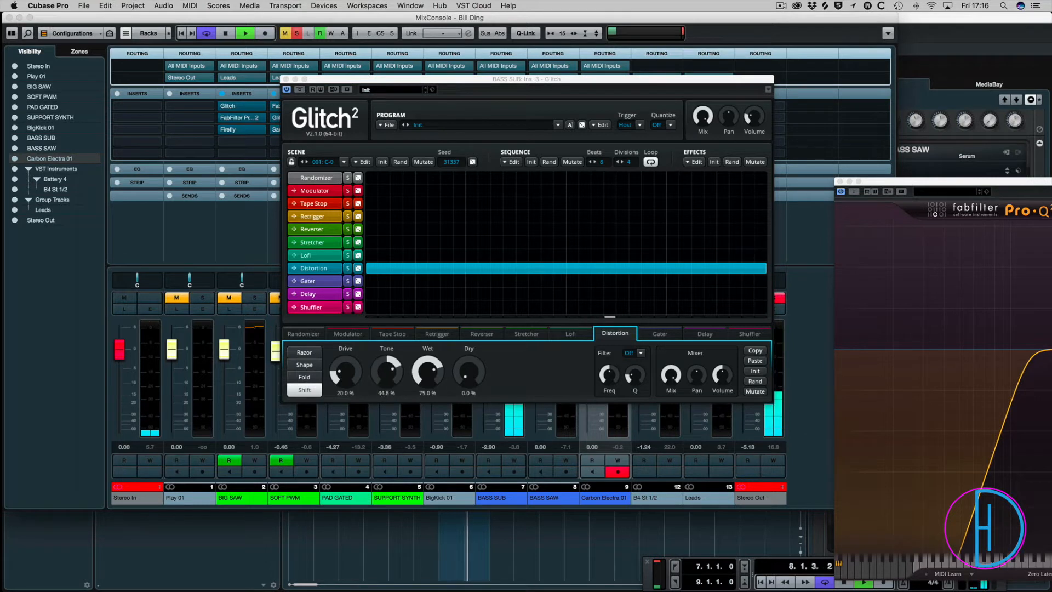
left_click_drag(387, 372, 350, 348)
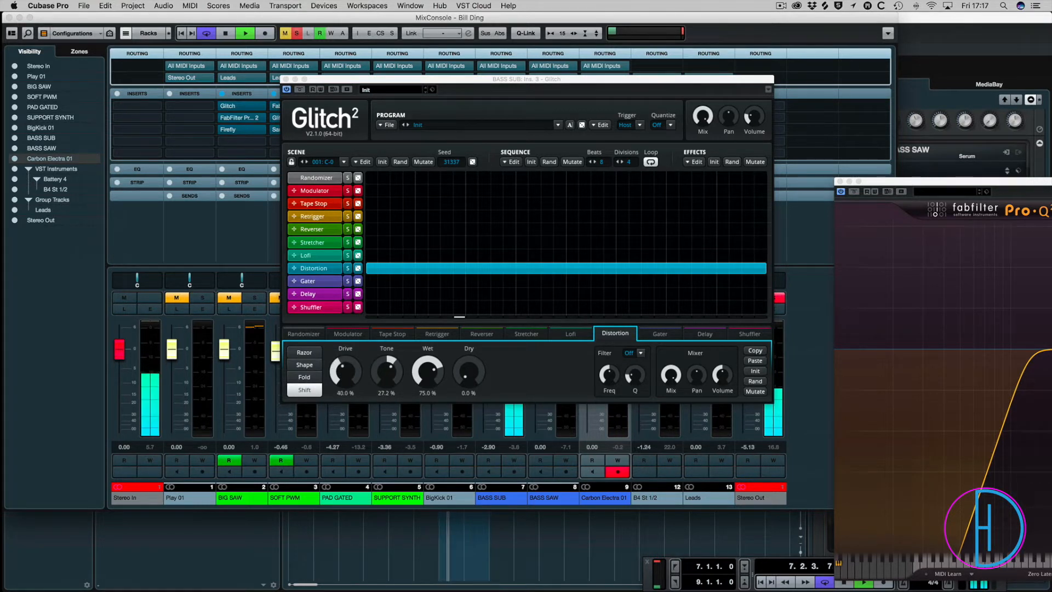
left_click_drag(427, 372, 427, 368)
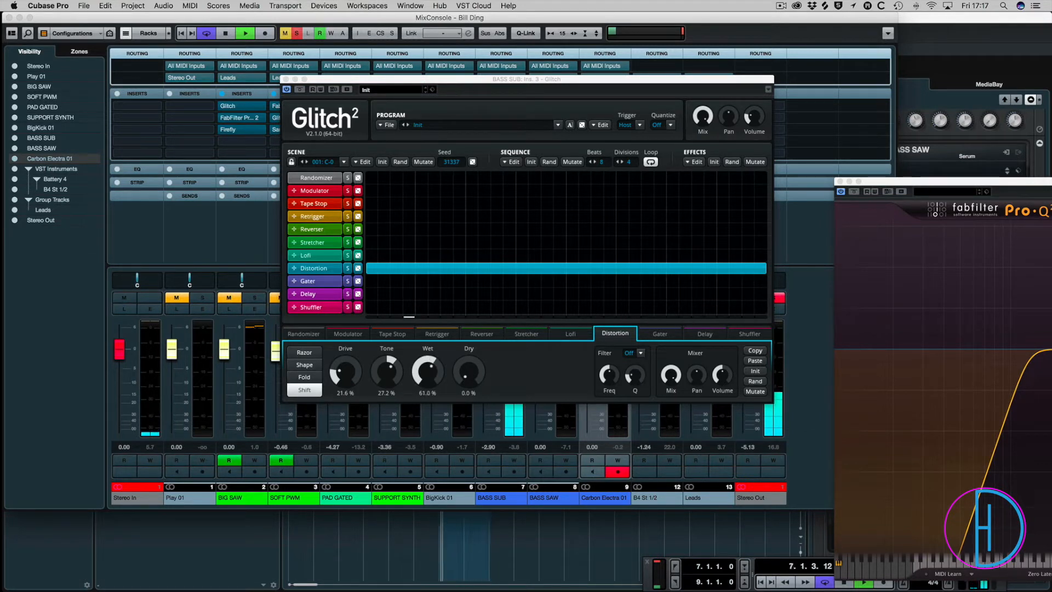
left_click_drag(427, 367, 427, 362)
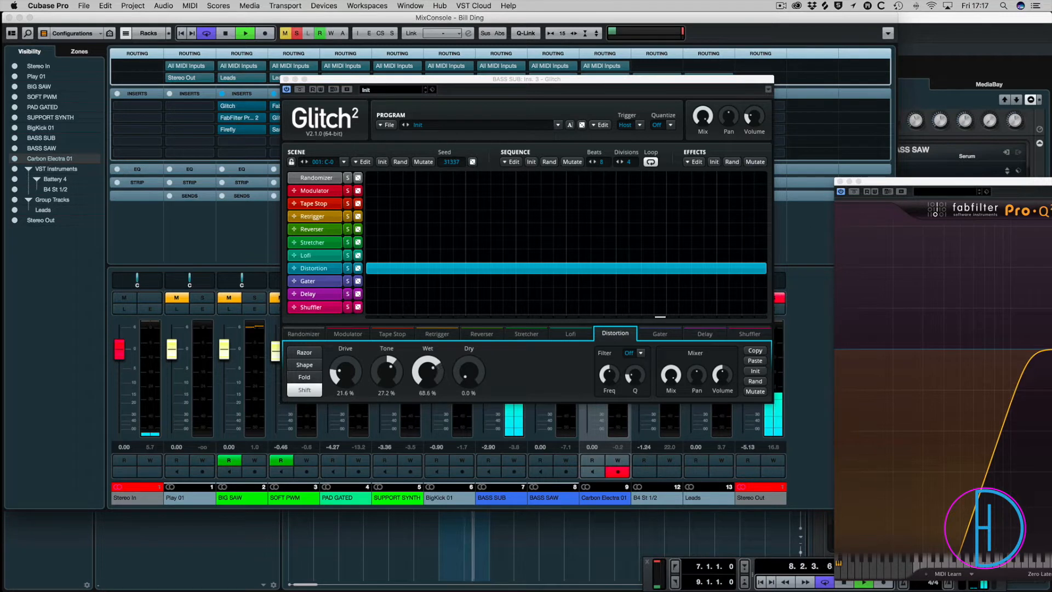
Try the Razor and Shape distortion types, then choose Fold with the drive at 23.2%.
left_click(304, 352)
left_click(304, 364)
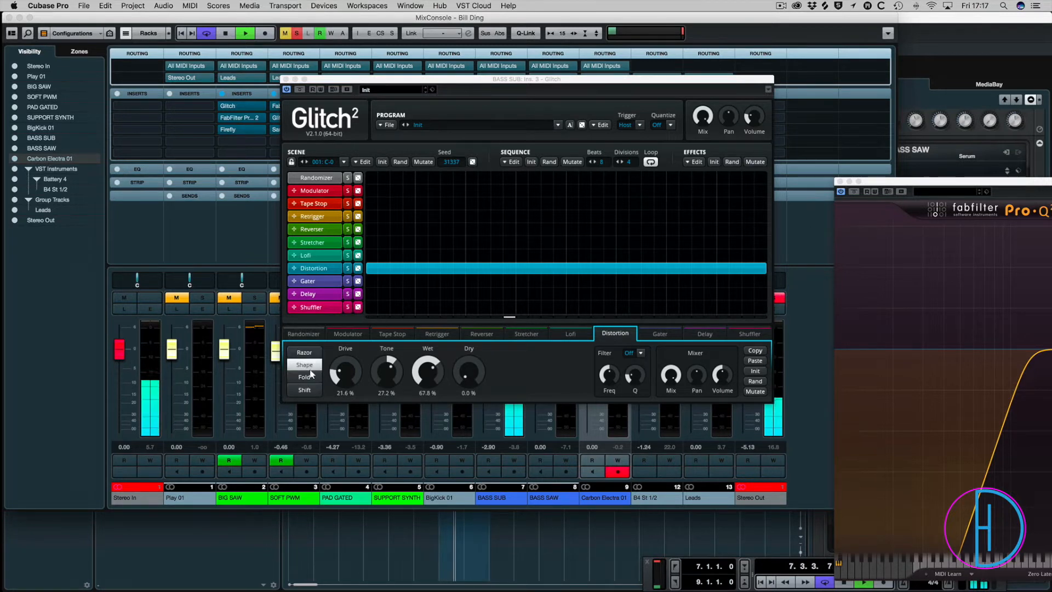
left_click(304, 377)
mouse_move(345, 372)
left_mouse_down()
mouse_move(345, 354)
mouse_move(345, 374)
left_mouse_up()
Return to the project window and compare the BASS SUB loop with and without Glitch, moving the plug-in below the tracks.
left_click(422, 557)
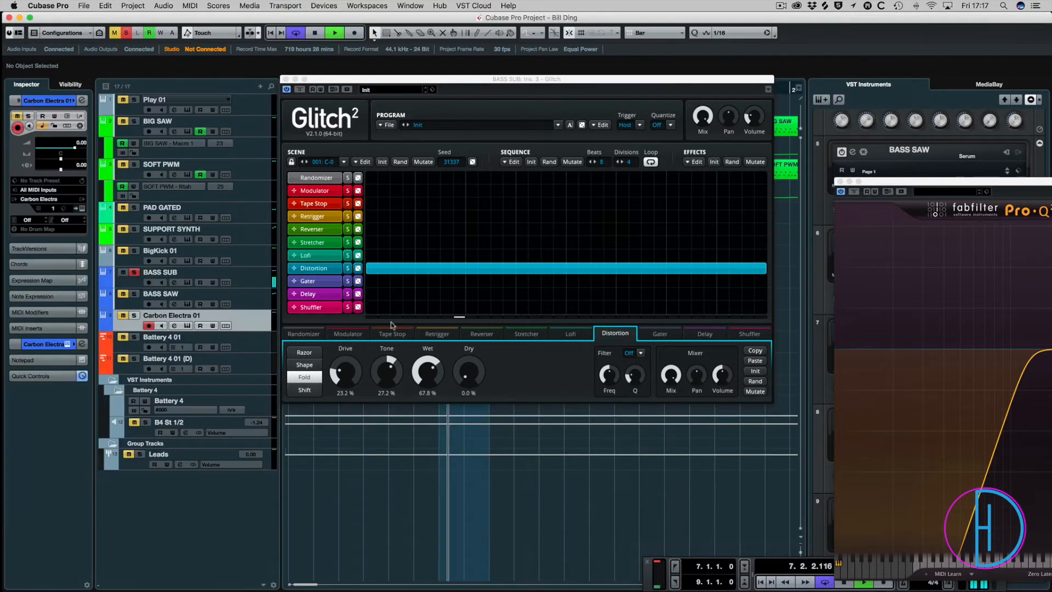
left_click(300, 90)
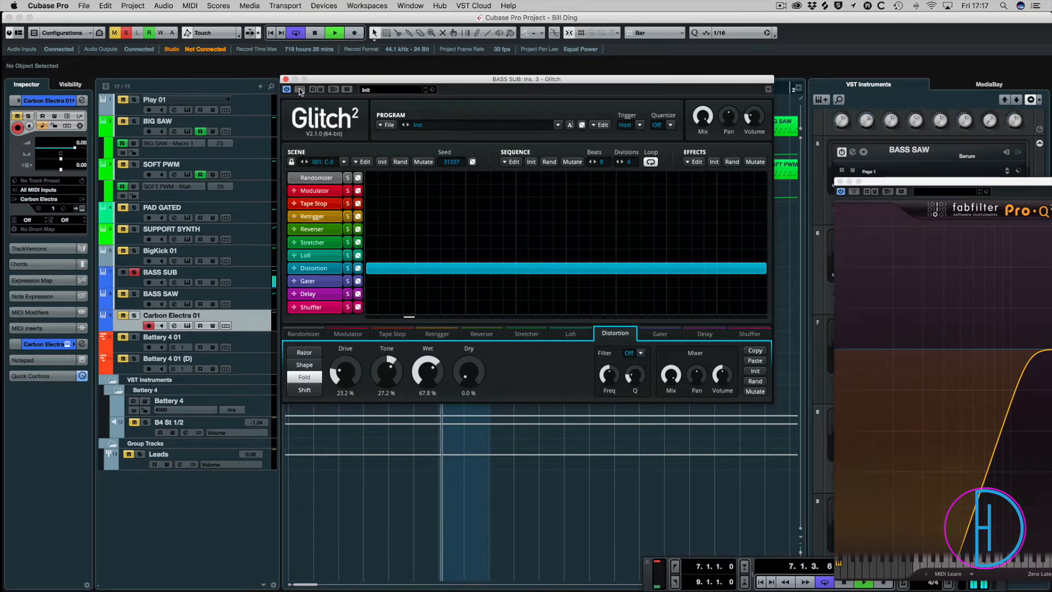
left_click_drag(475, 80, 534, 397)
key("space")
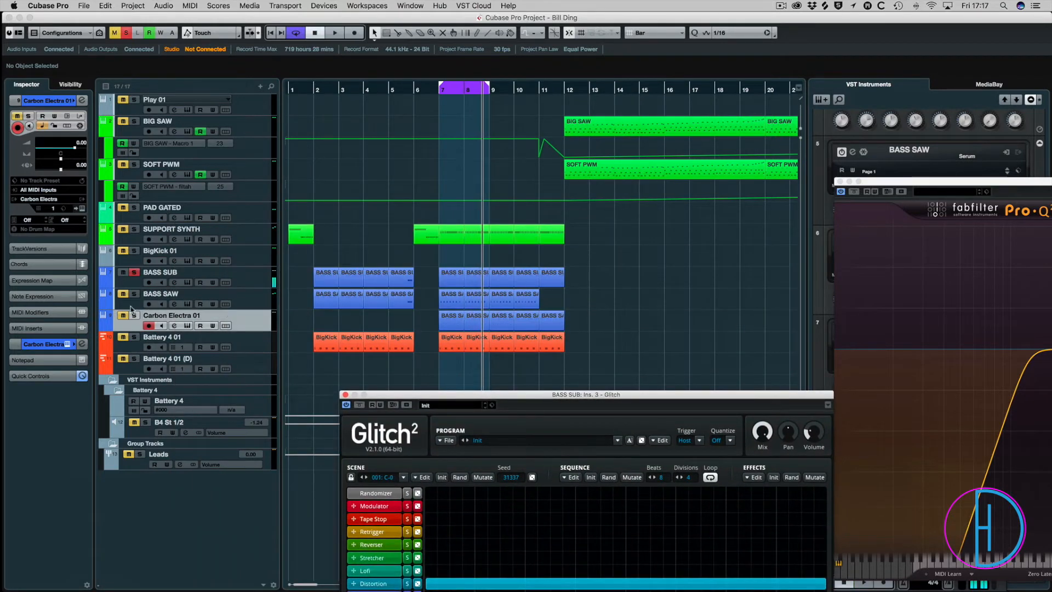
Solo both Battery 4 tracks alongside BASS SUB and play the loop, keeping Glitch open beside the track list.
left_click(135, 359)
key("space")
left_click(134, 337)
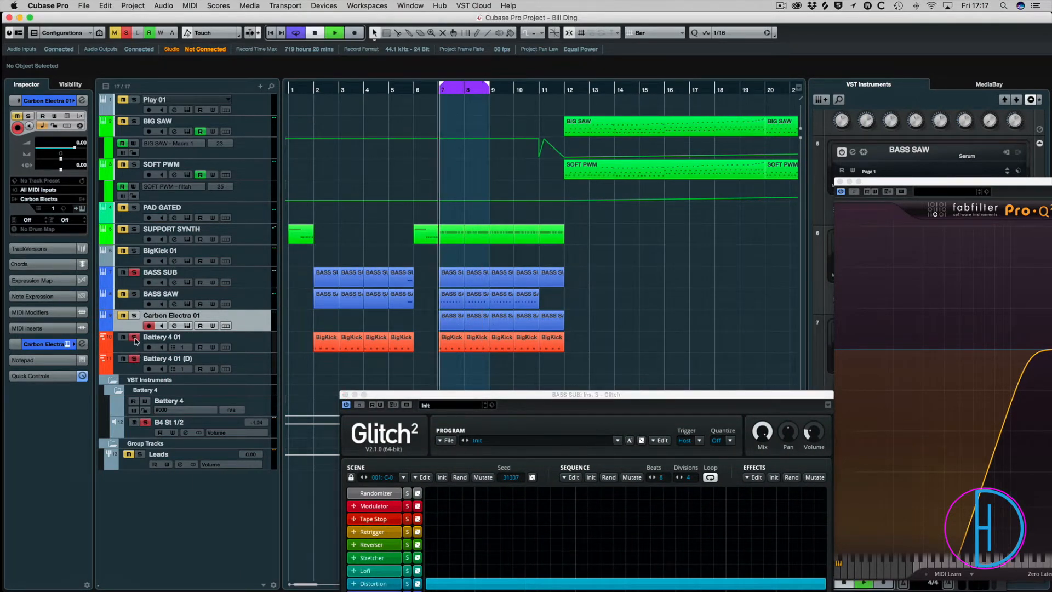
left_click_drag(497, 400, 657, 195)
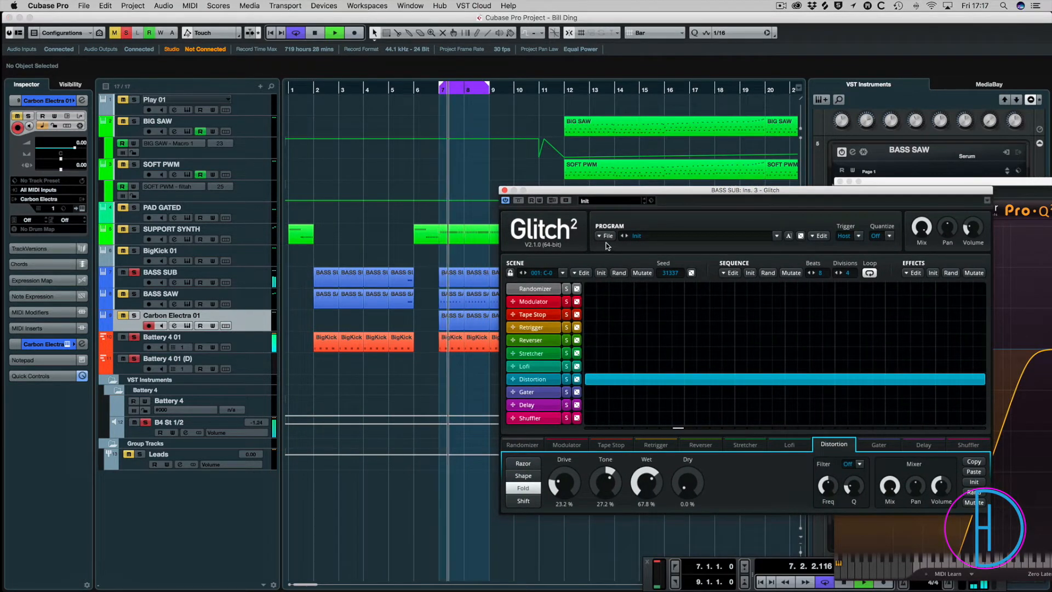
Compare the BASS SUB and drums loop with Glitch bypassed and active, moving the plug-in up over the arrangement.
left_click(518, 201)
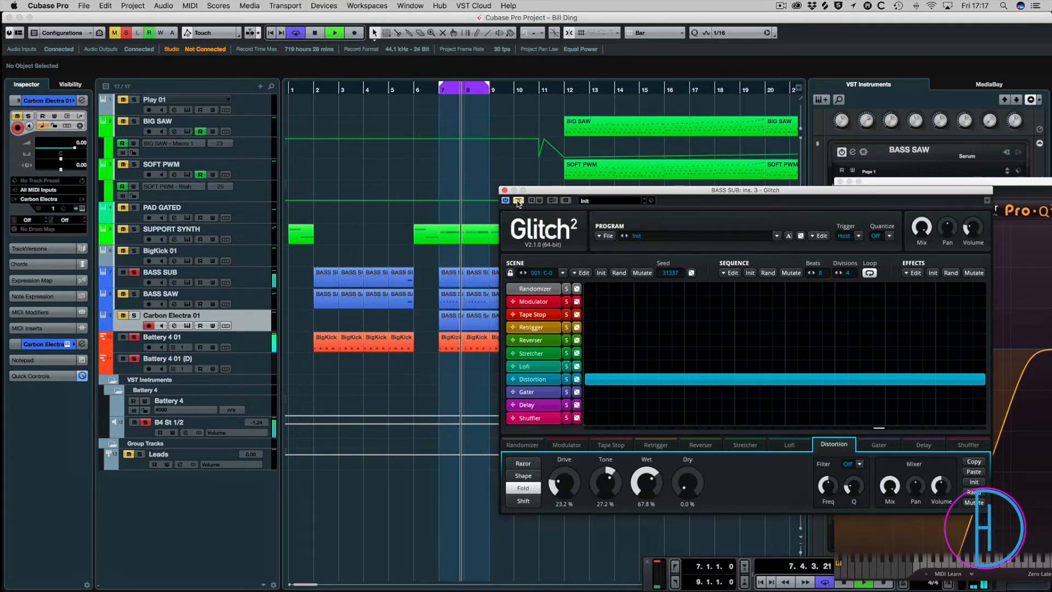
left_click(518, 201)
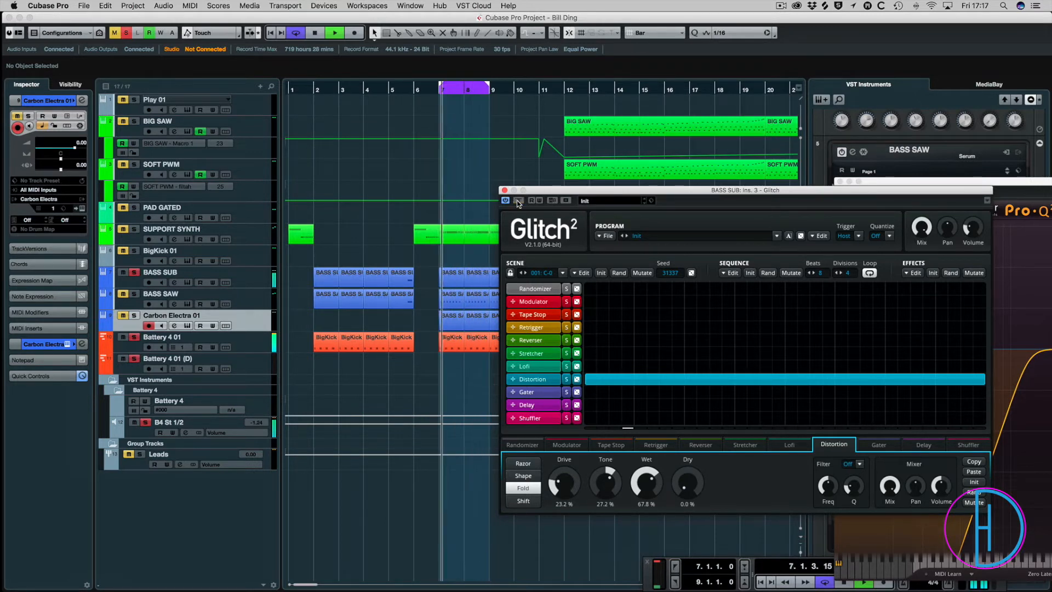
left_click_drag(559, 195, 472, 111)
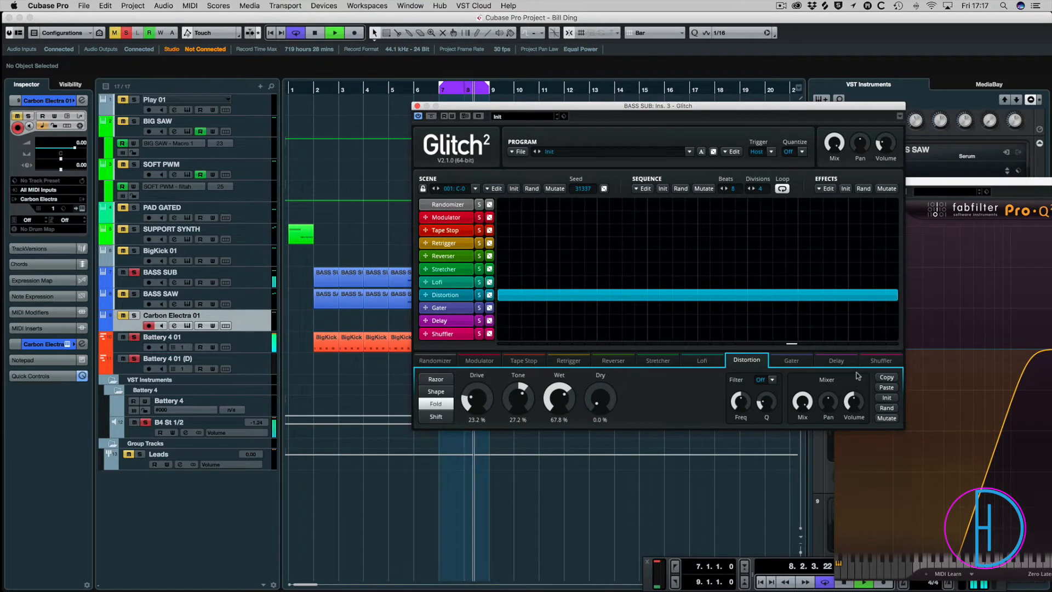
key("space")
key("space")
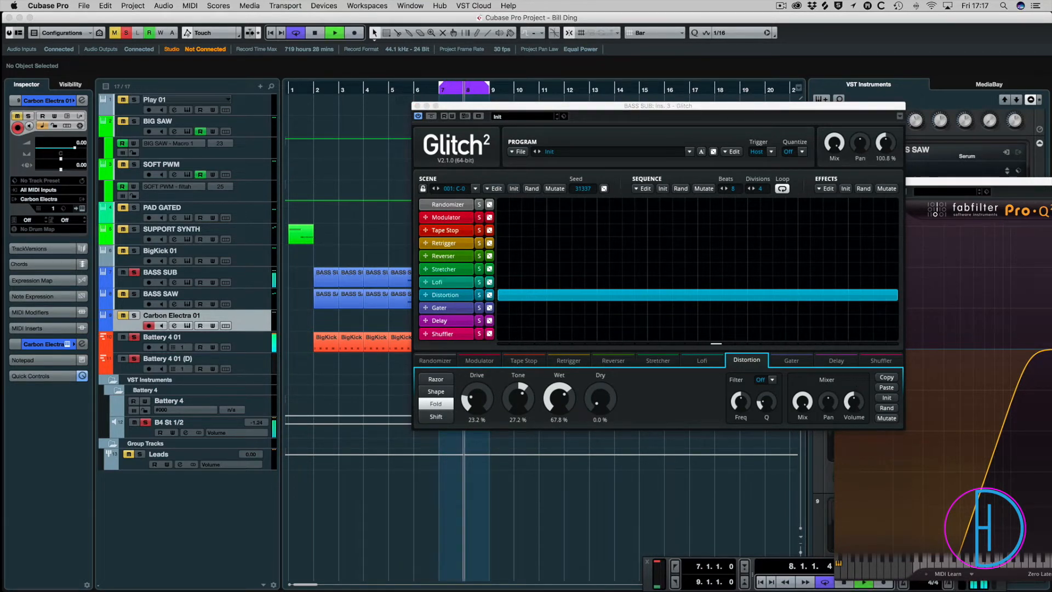
left_click(432, 116)
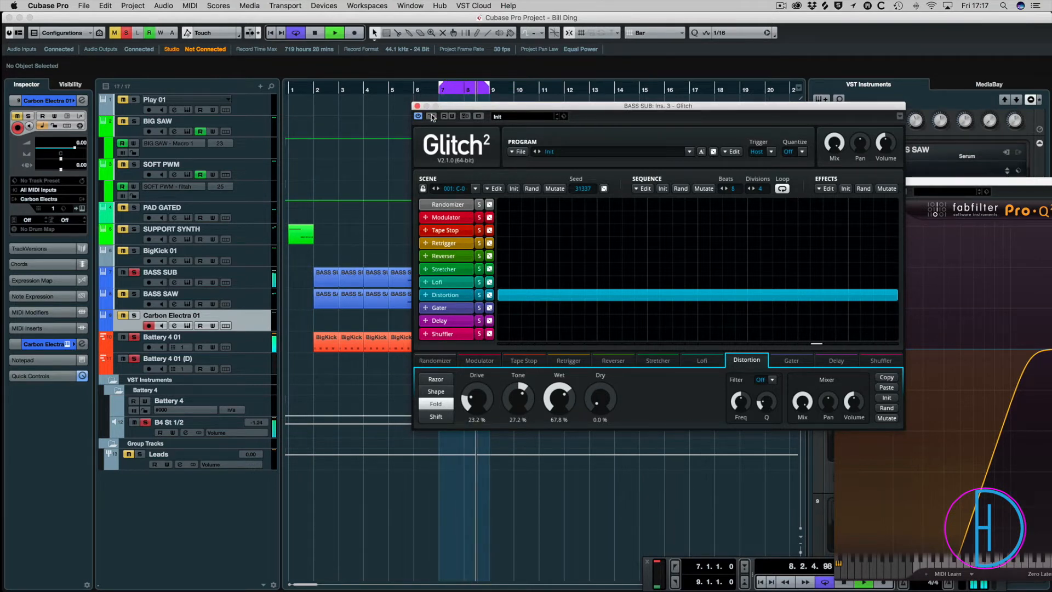
key("space")
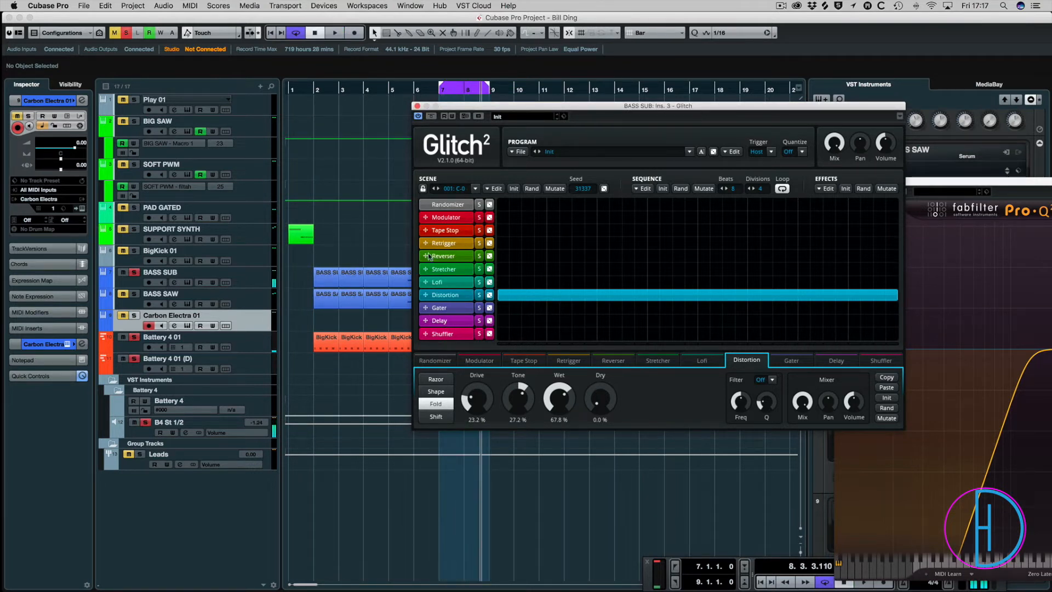
Add a Gater block across the full length of the Glitch sequence and audition it with a 1/32nd step time.
left_click_drag(505, 314, 898, 310)
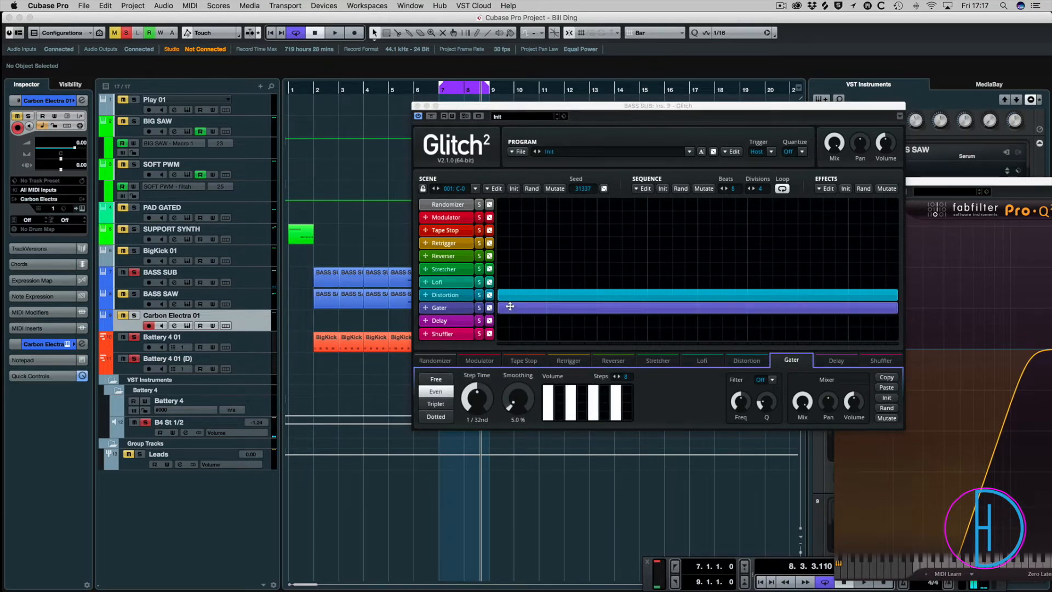
key("space")
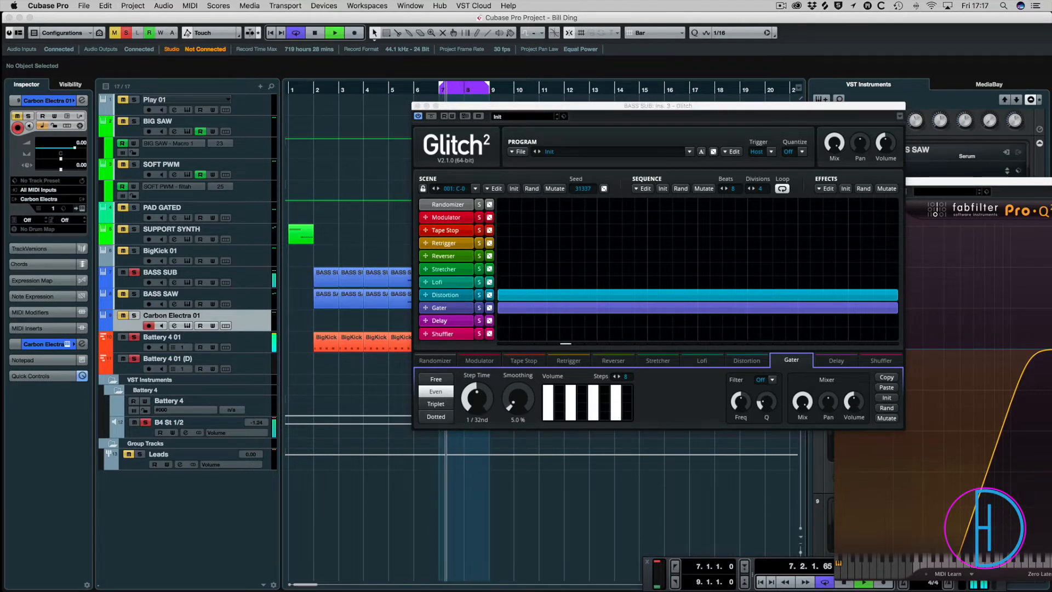
left_click_drag(476, 398, 477, 390)
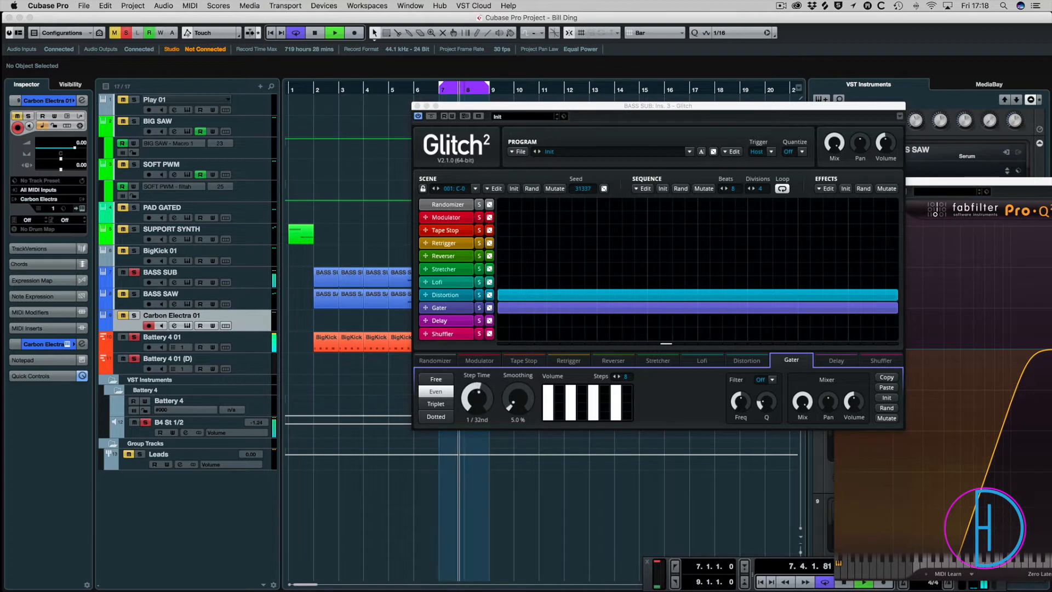
key("space")
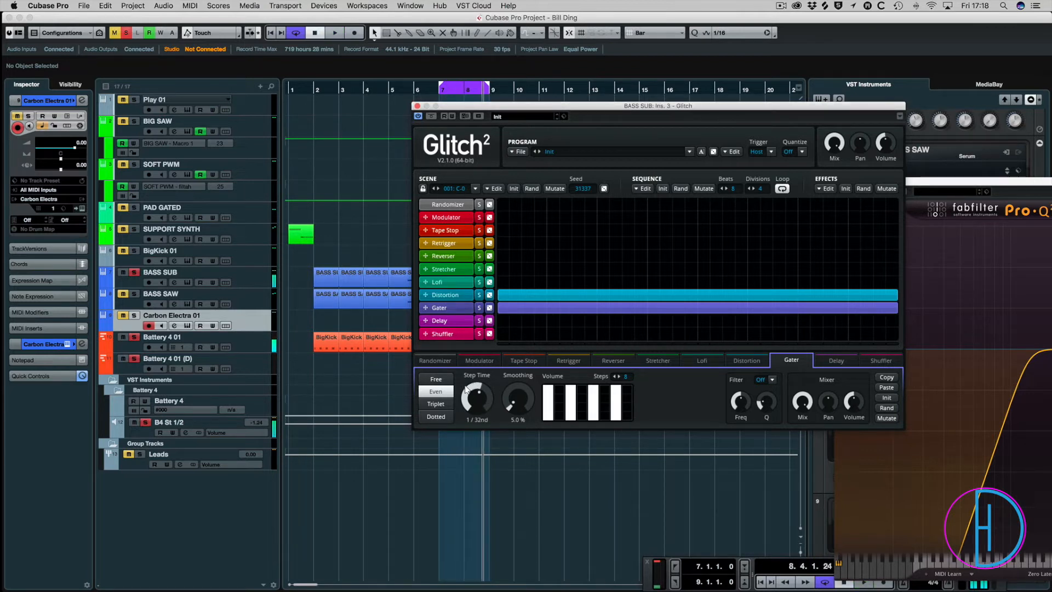
Set the Gater's mix to 30.4% and play the loop to check it.
mouse_move(805, 405)
left_mouse_down()
mouse_move(802, 384)
mouse_move(802, 396)
left_mouse_up()
key("space")
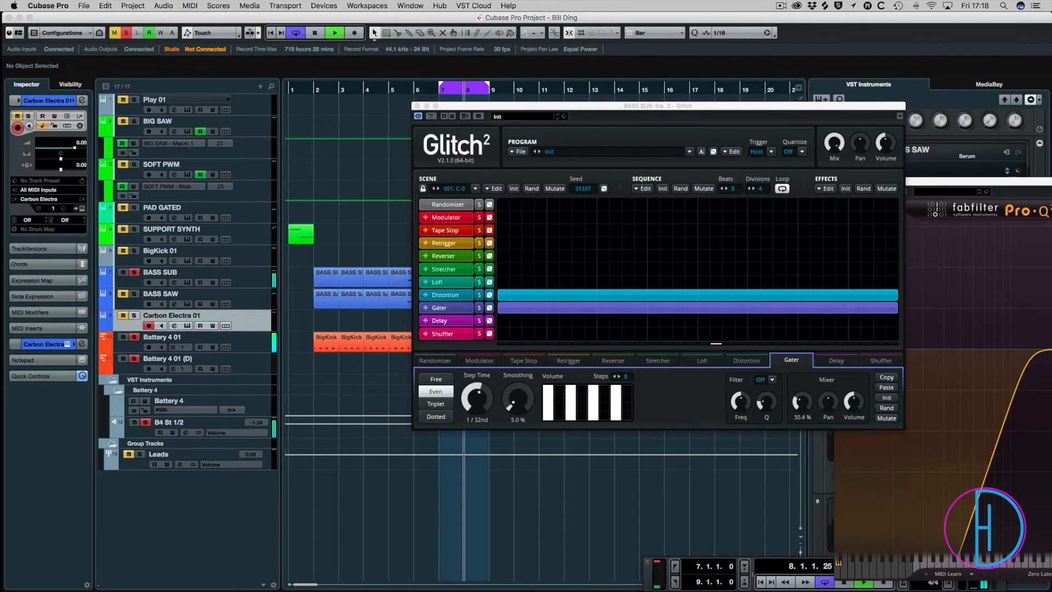
key("space")
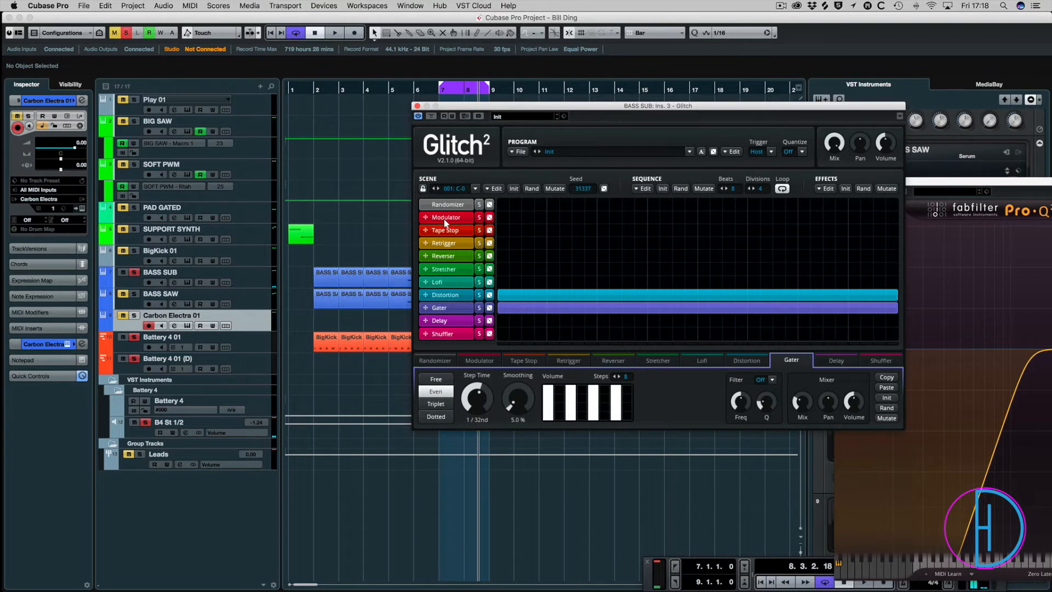
Try a short Tape Stop block in the Glitch sequence while the loop plays.
left_click_drag(553, 230, 581, 231)
key("space")
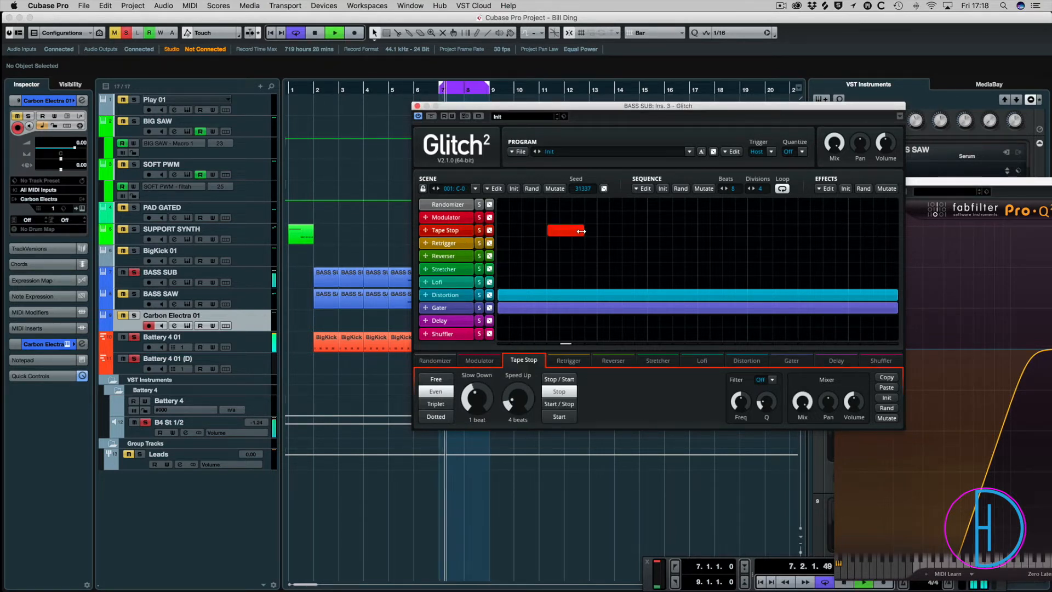
key("space")
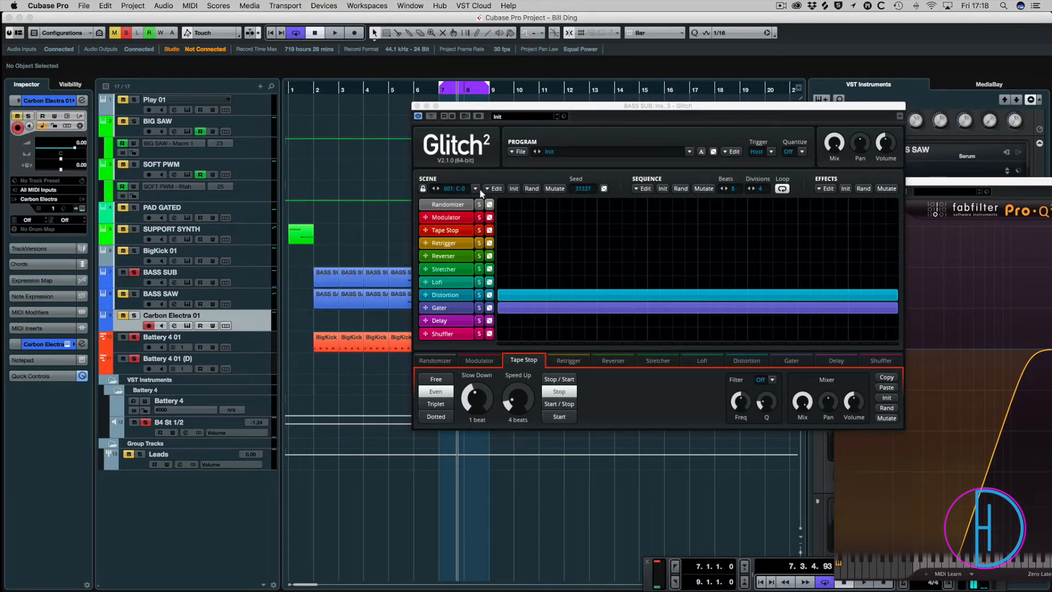
Close Glitch and, in the MixConsole, compare the BASS SUB loop with all its inserts bypassed and active.
left_click_drag(446, 107, 445, 108)
left_click(416, 107)
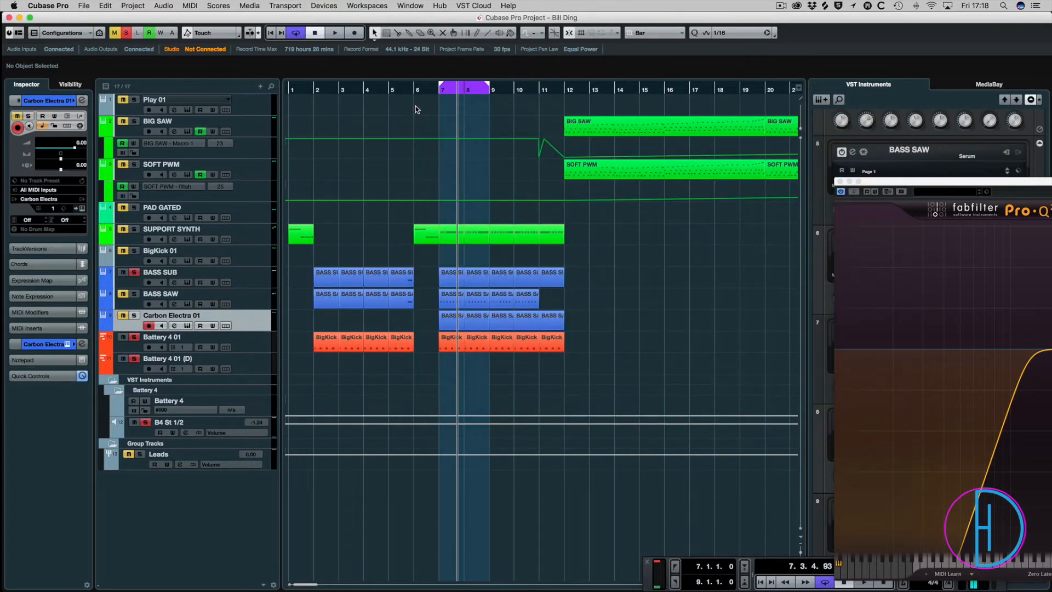
key("F3")
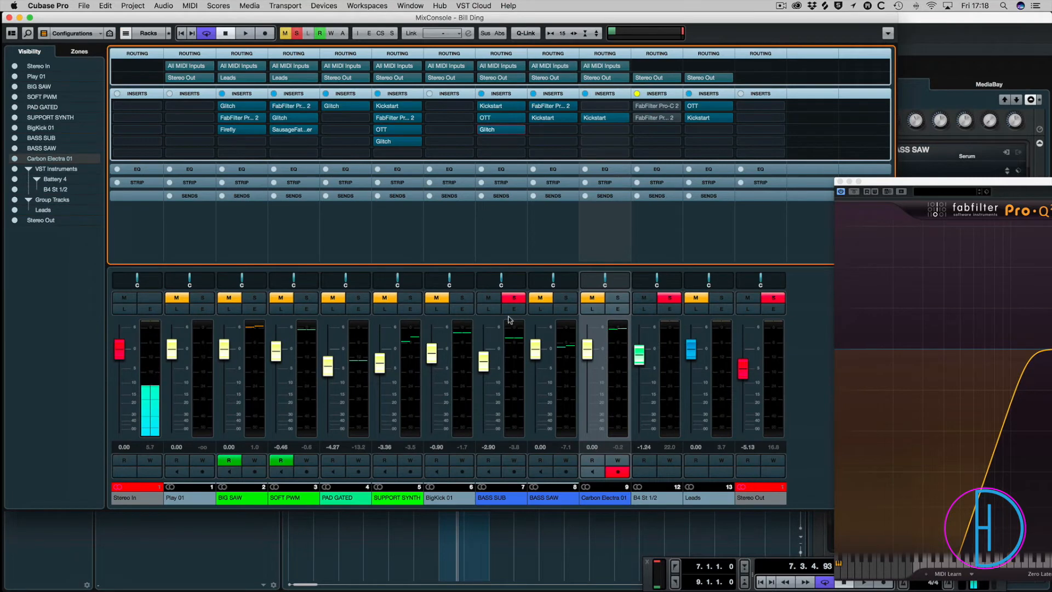
key("space")
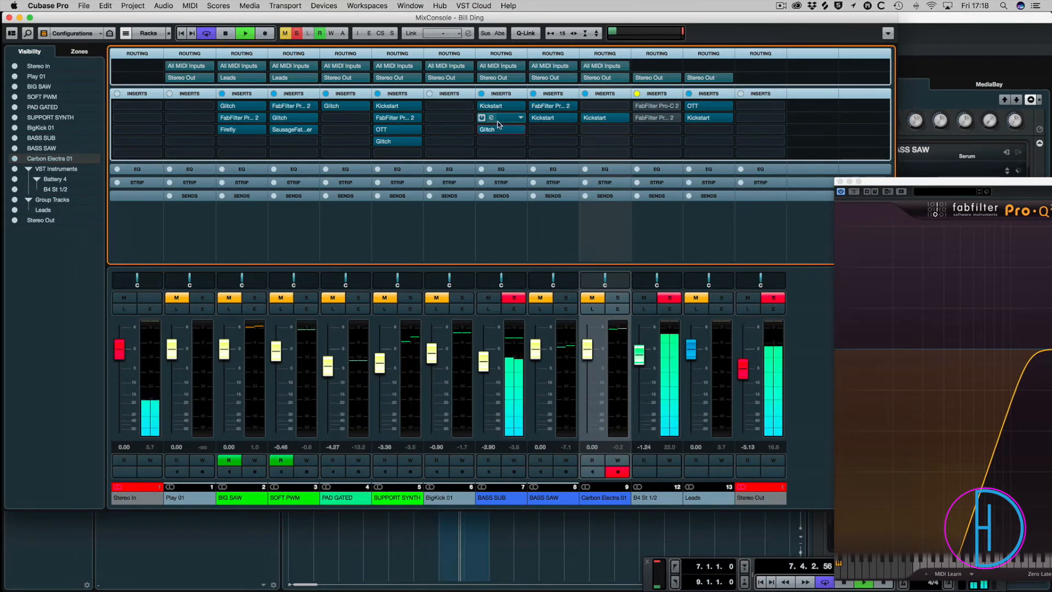
key("space")
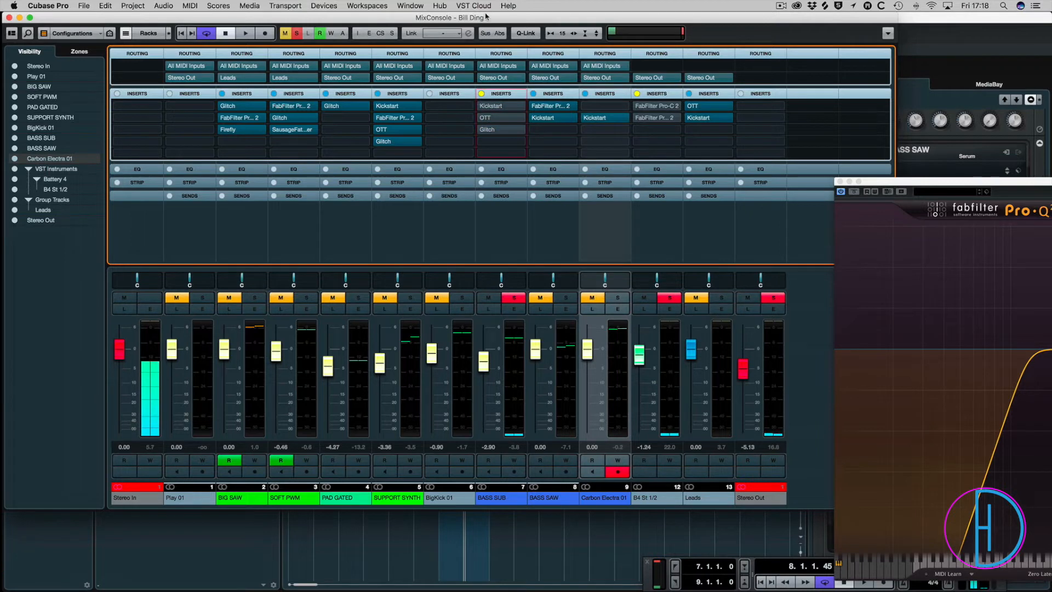
key("space")
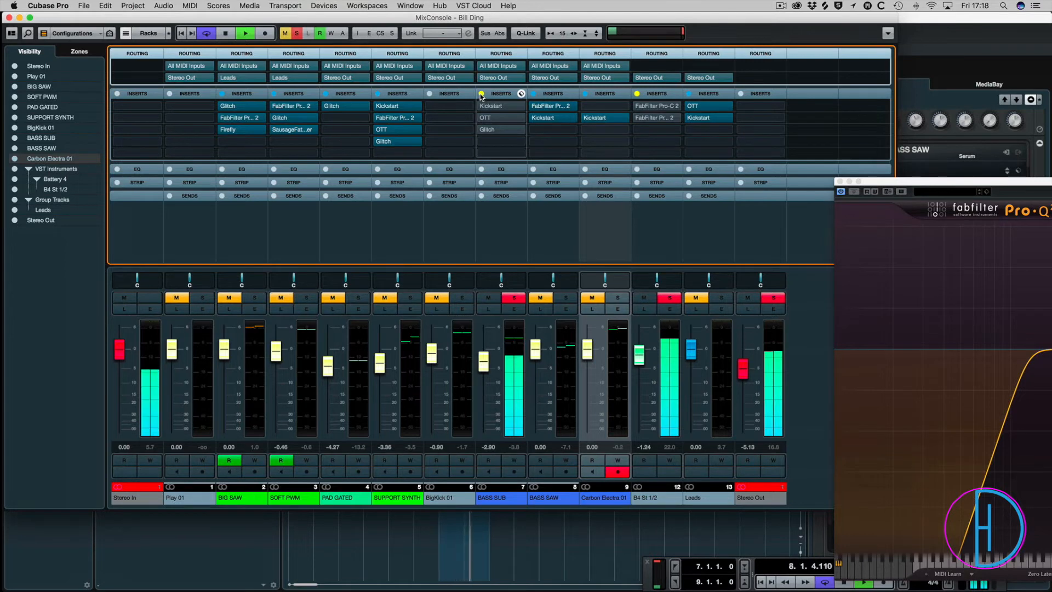
left_click(480, 95)
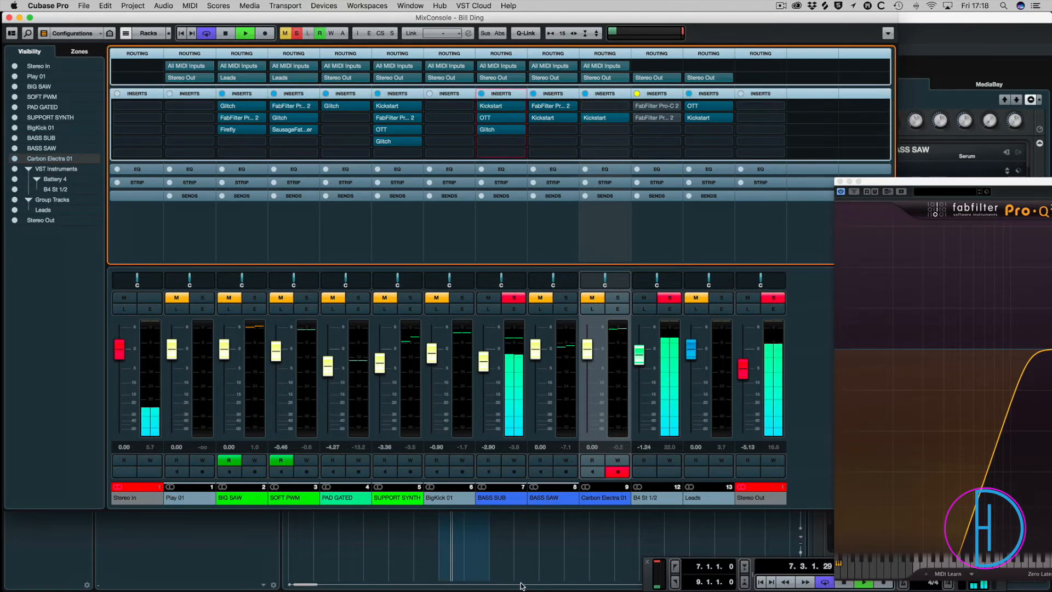
key("space")
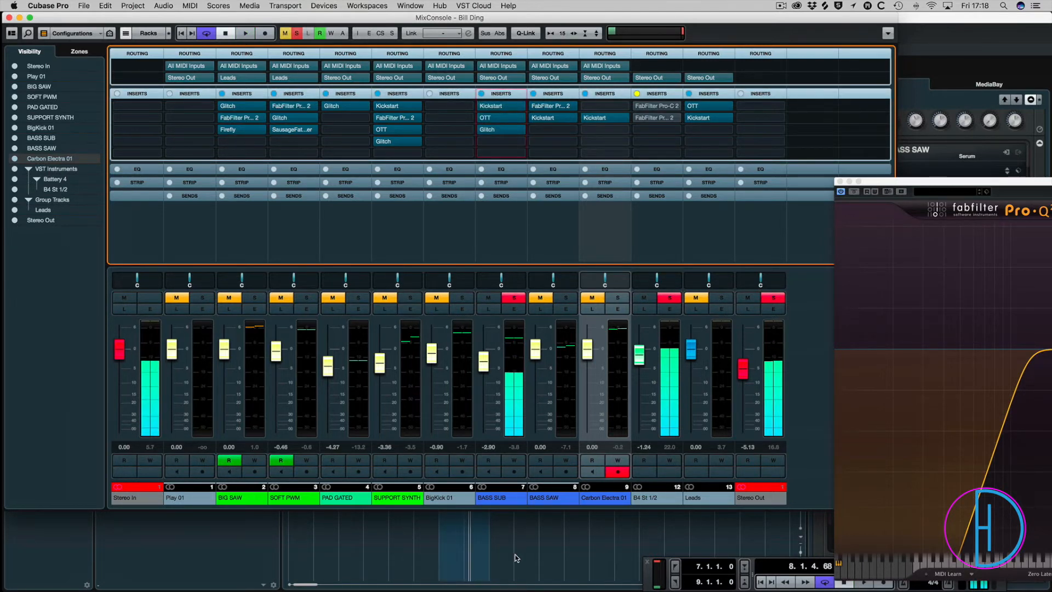
Return to the project window, solo BASS SAW and Carbon Electra 01 with the other bass and drum tracks, and play the loop.
left_click(515, 557)
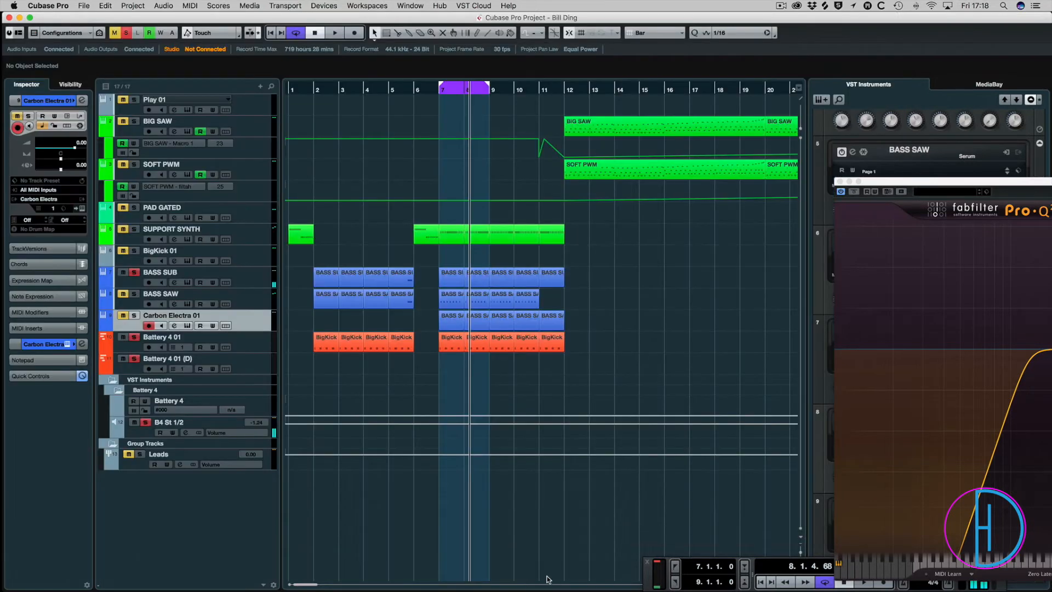
left_click(134, 316)
key("space")
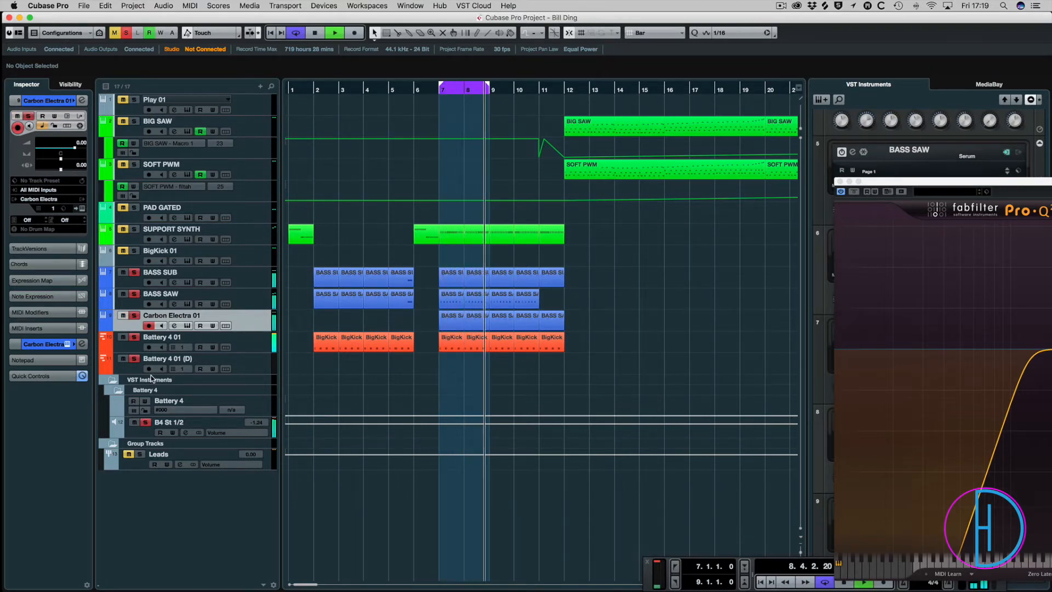
key("F3")
key("space")
key("F3")
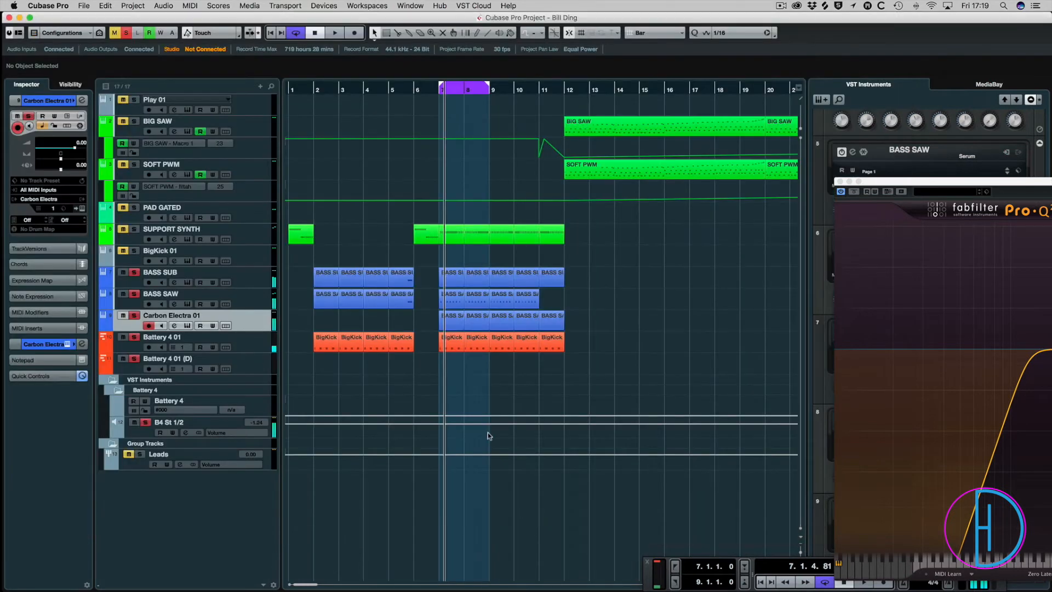
Open the Serum instrument on BASS SUB and review its oscillator and effects pages.
left_click(265, 276)
left_click(66, 344)
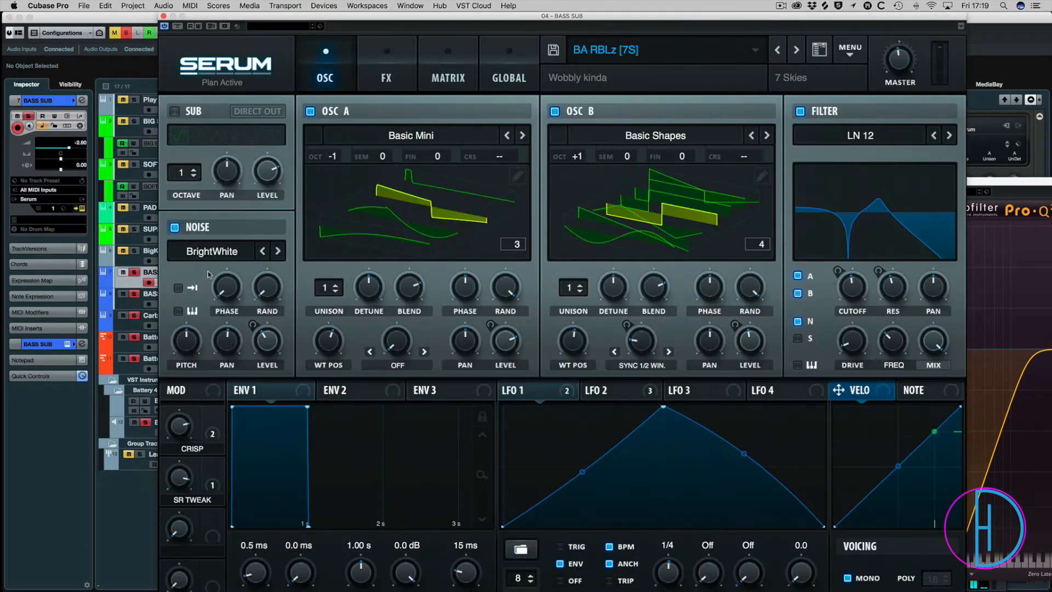
left_click(397, 41)
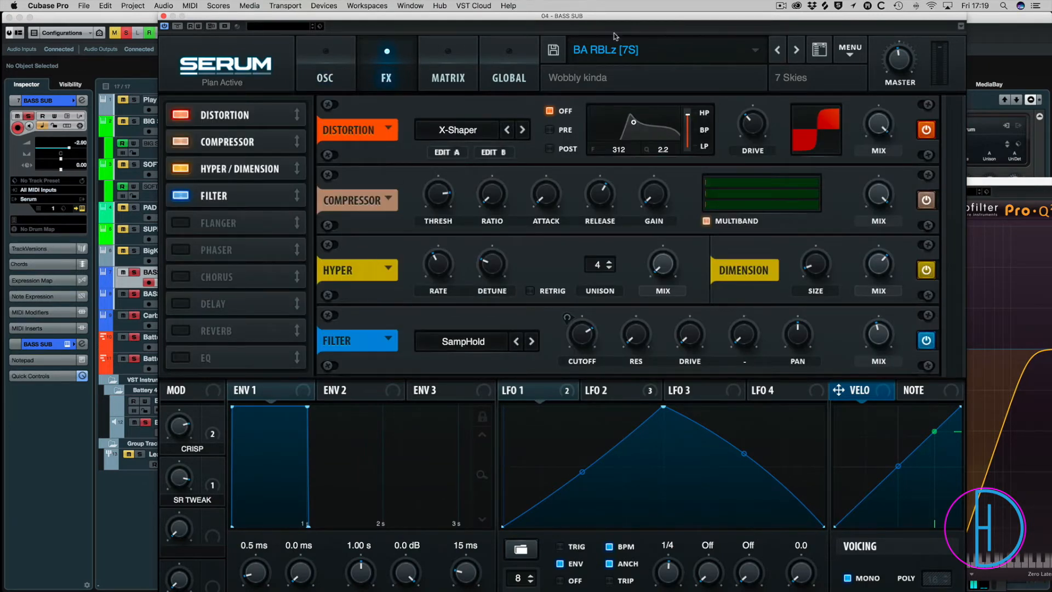
left_click(325, 53)
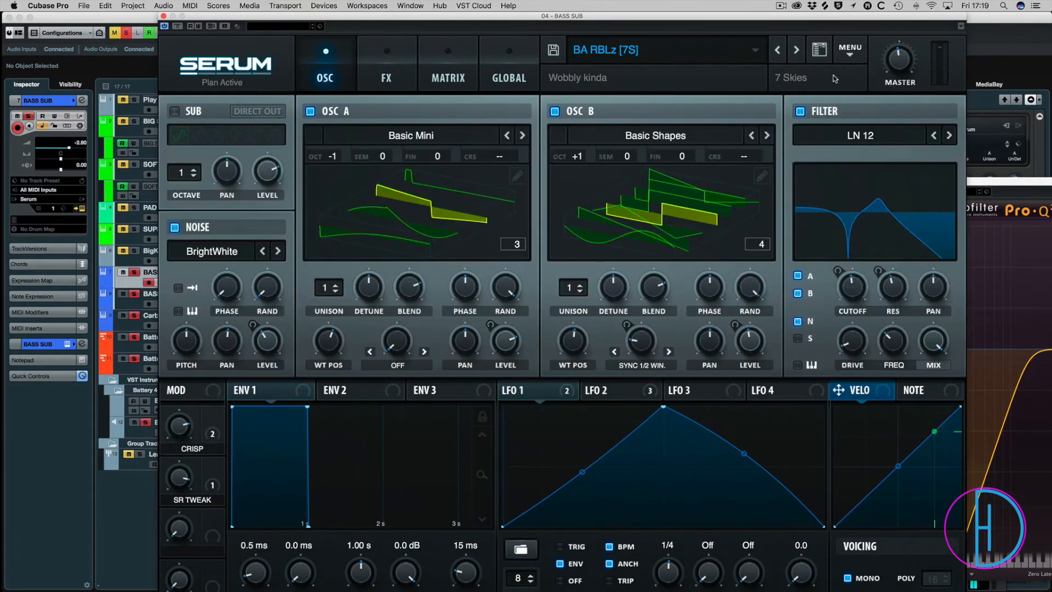
left_click(399, 52)
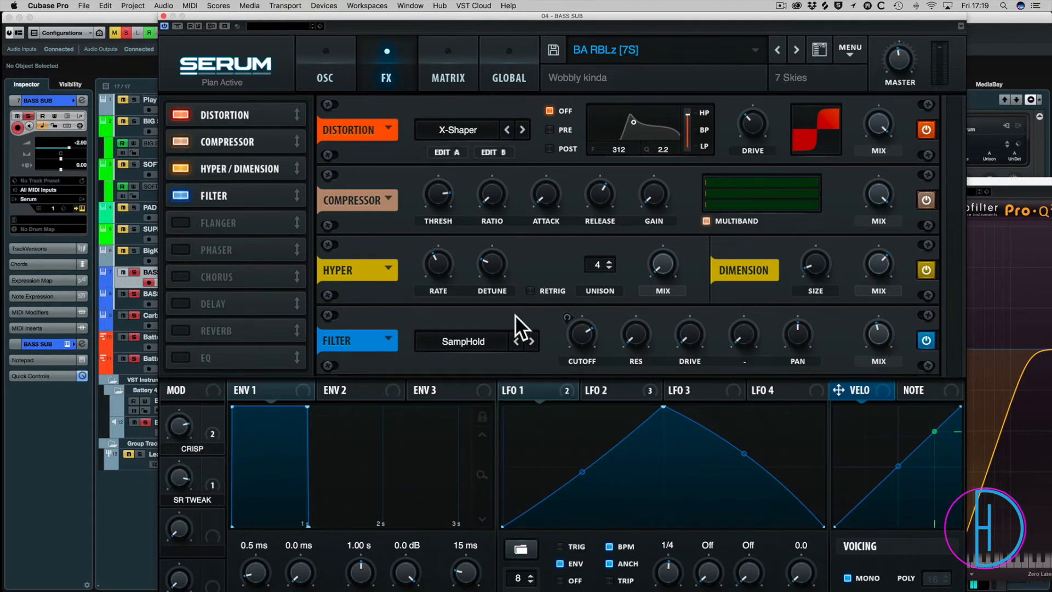
Compare Serum's Hyper/Dimension effect off and on, lower the Dimension mix, and close the instrument.
left_click(926, 271)
left_click(926, 271)
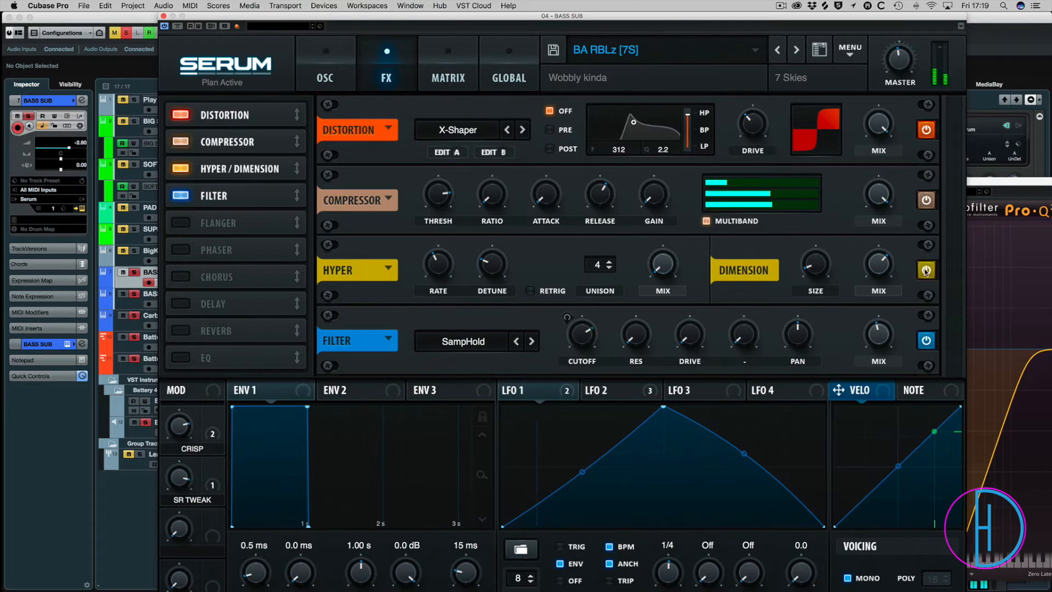
left_click_drag(879, 283, 858, 267)
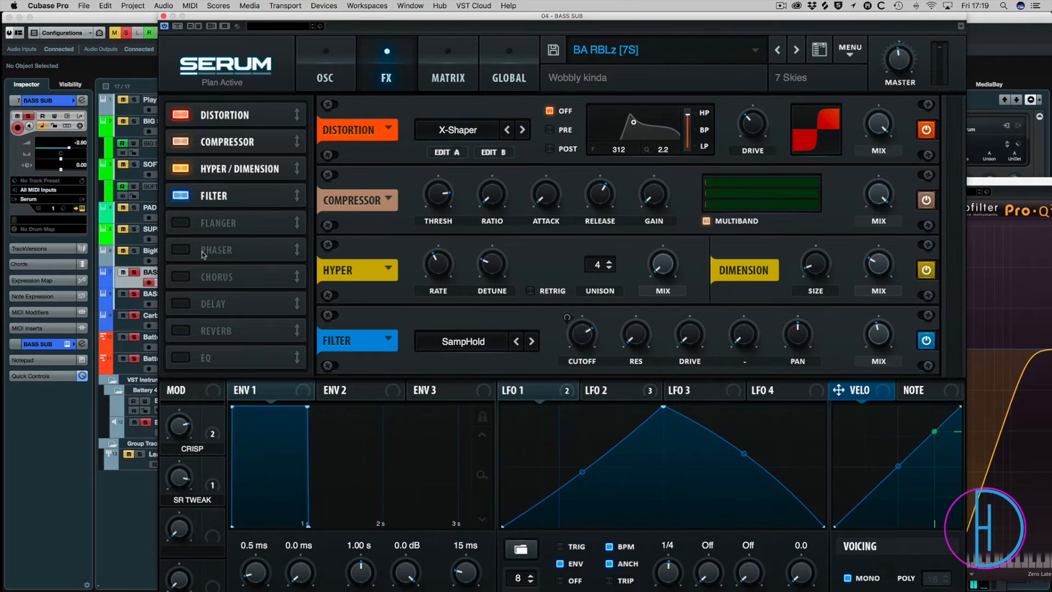
left_click(163, 16)
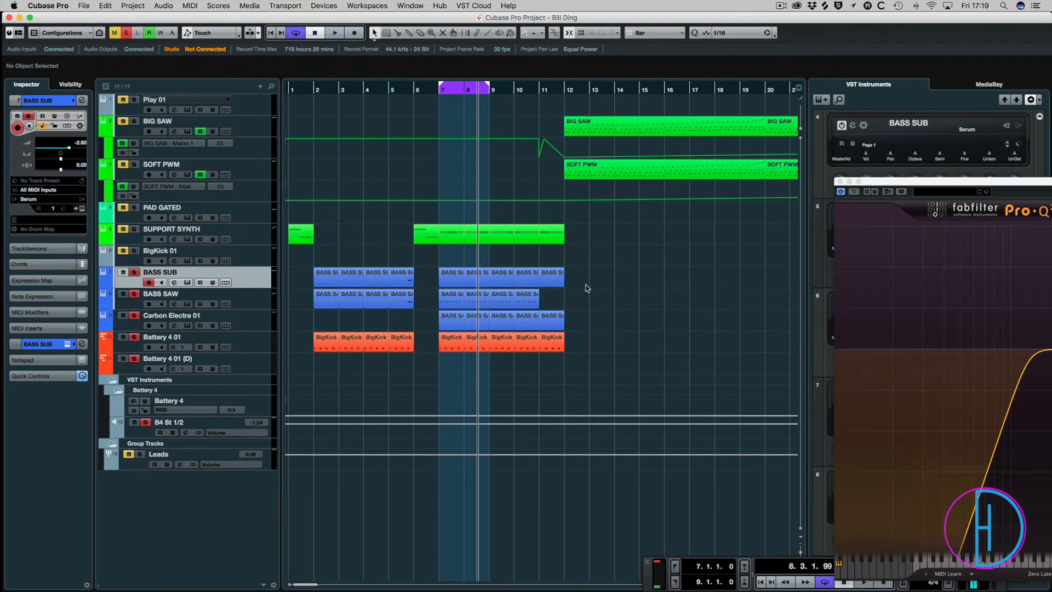
Clear all solos, unmute SUPPORT SYNTH and play the arrangement from bar 6.
key("space")
left_click(414, 89)
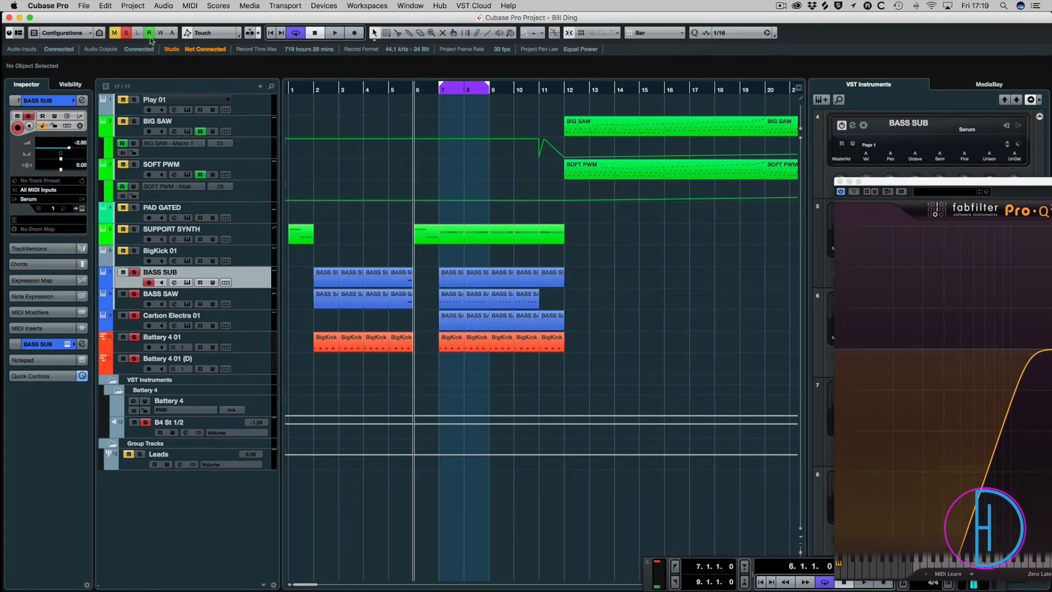
left_click(127, 33)
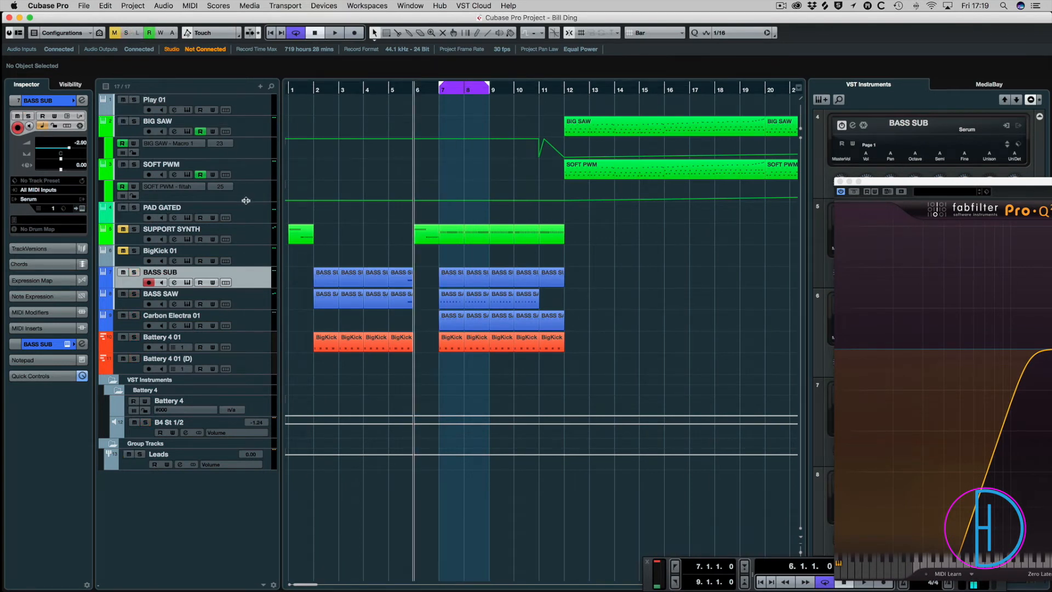
key("space")
left_click(410, 90)
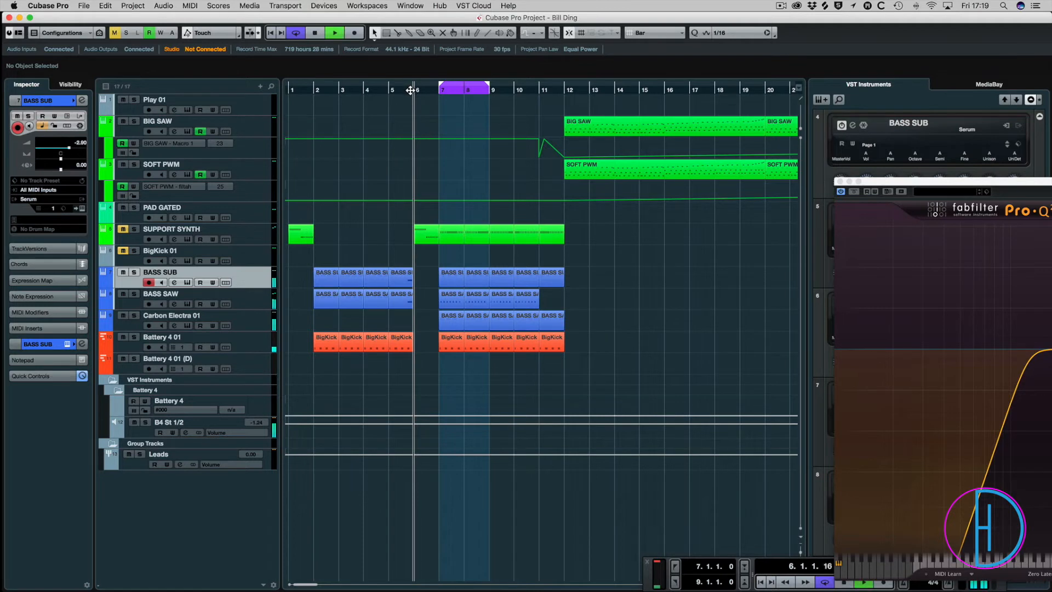
key("space")
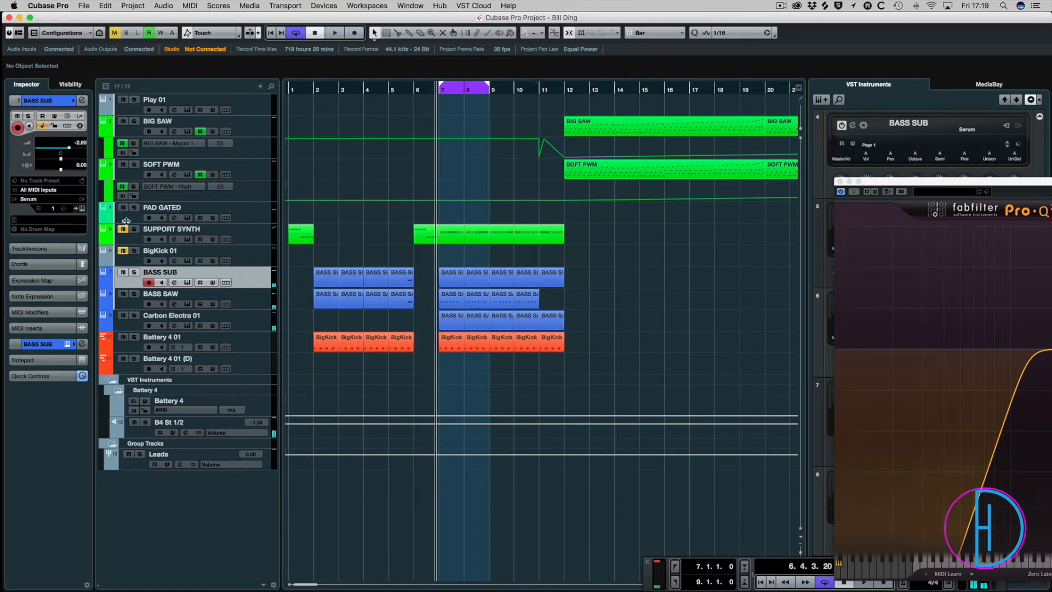
key("space")
left_click(414, 90)
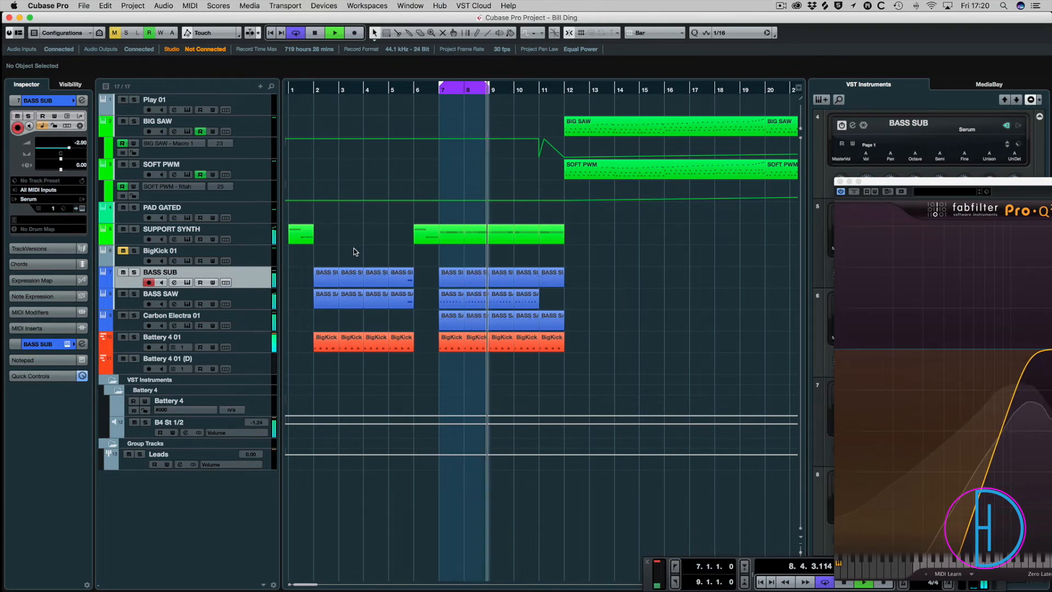
Stop playback and save the project.
key("space")
key("super+s")
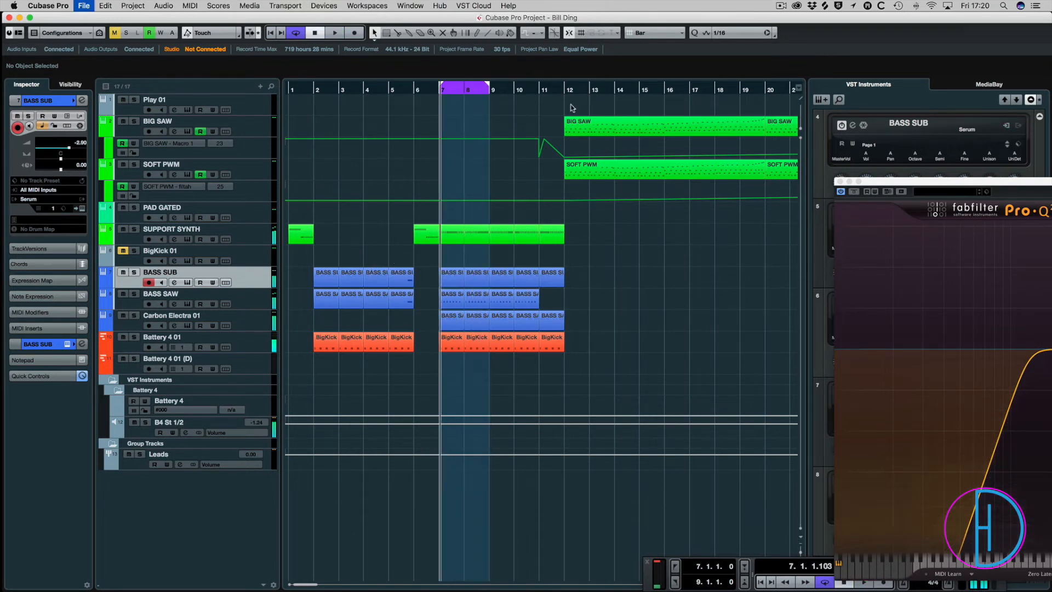
key("g")
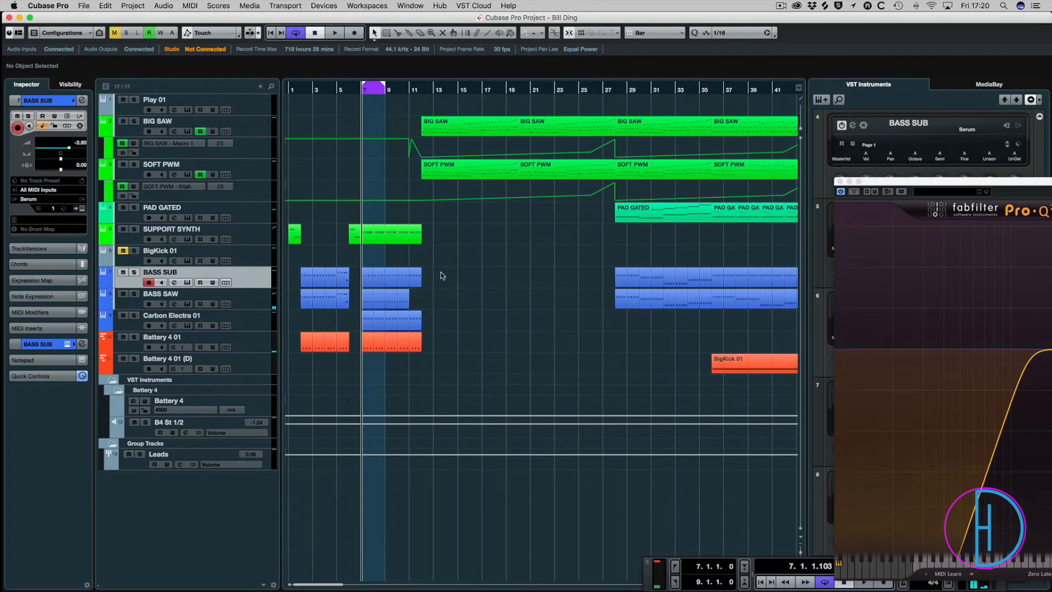
Solo BASS SUB during playback, lower its mixer fader to -4.60, clear the solo and play the full mix.
key("space")
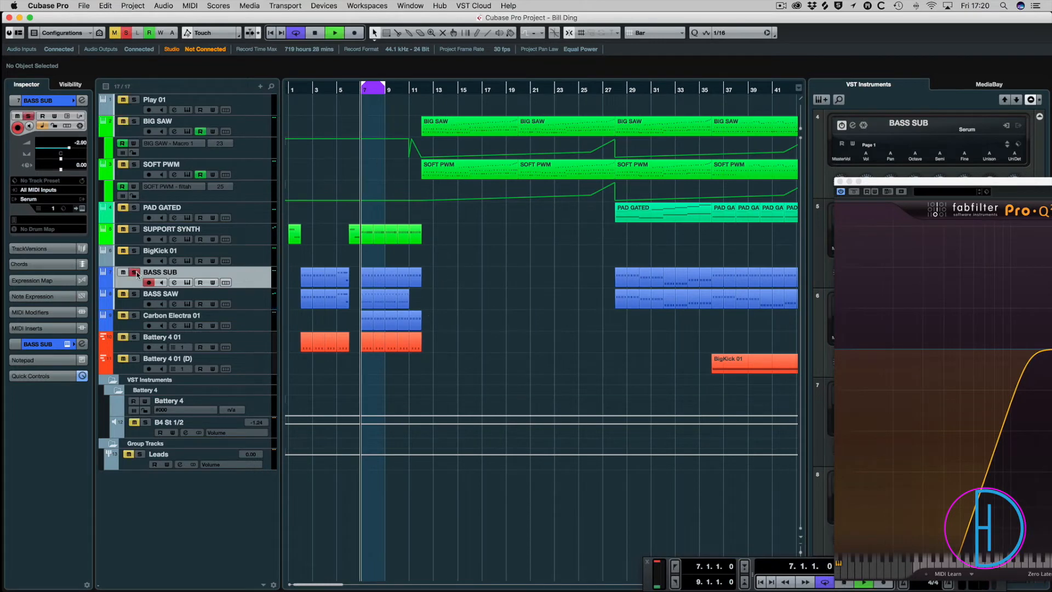
key("F3")
key("space")
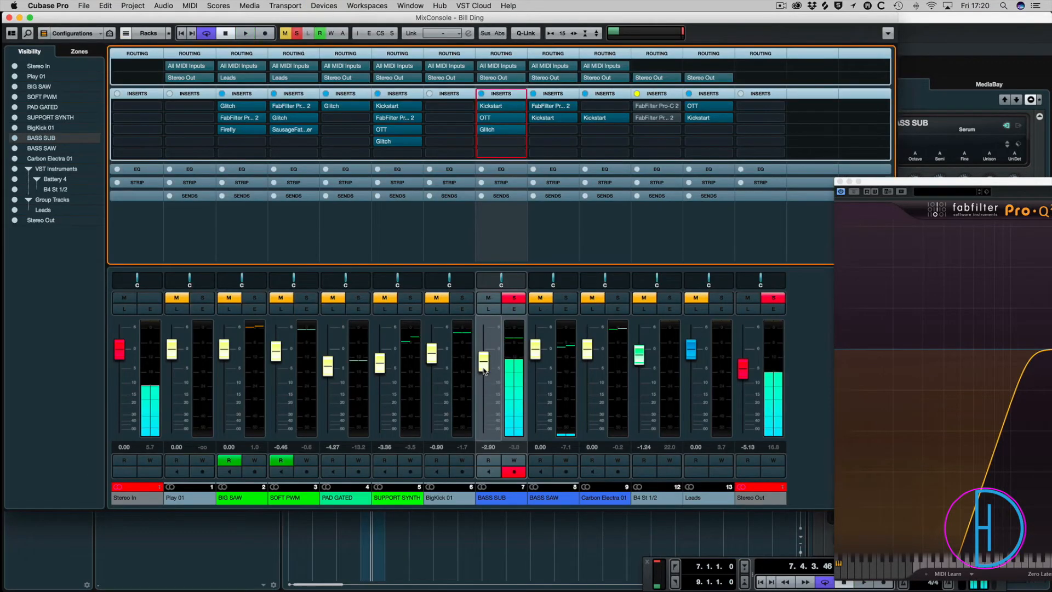
left_click_drag(491, 380, 492, 385)
left_click(514, 297)
key("space")
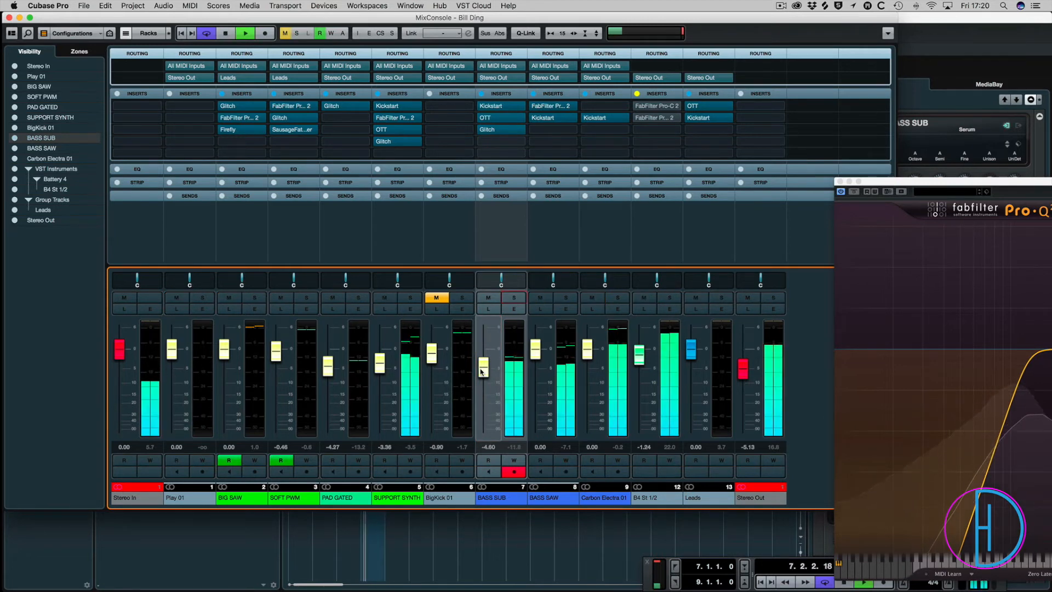
Stop playback, lower the Carbon Electra 01 fader to -0.35 and close the mixer.
key("space")
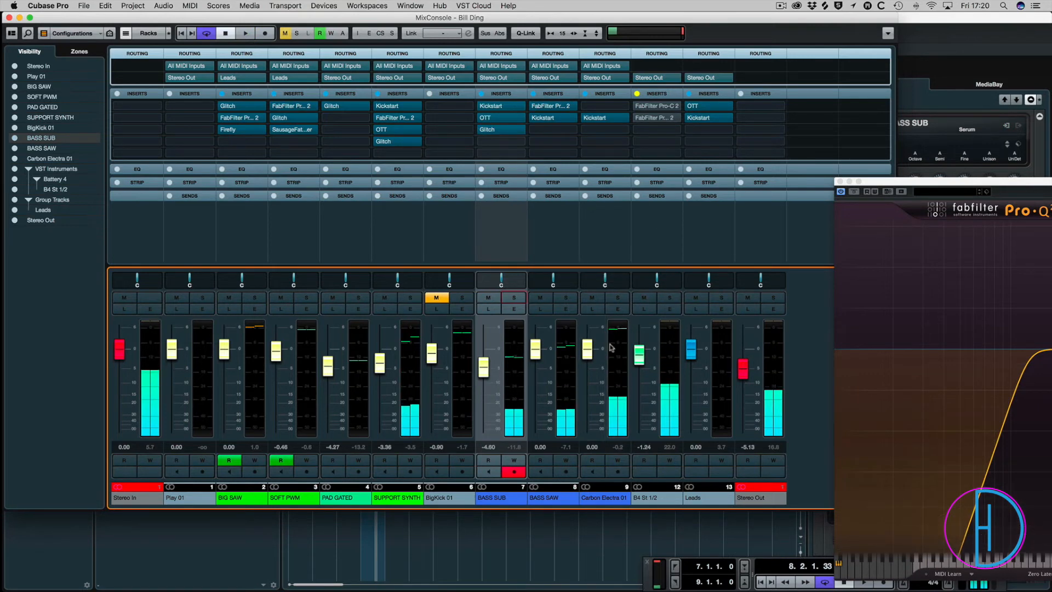
left_click_drag(588, 348, 590, 351)
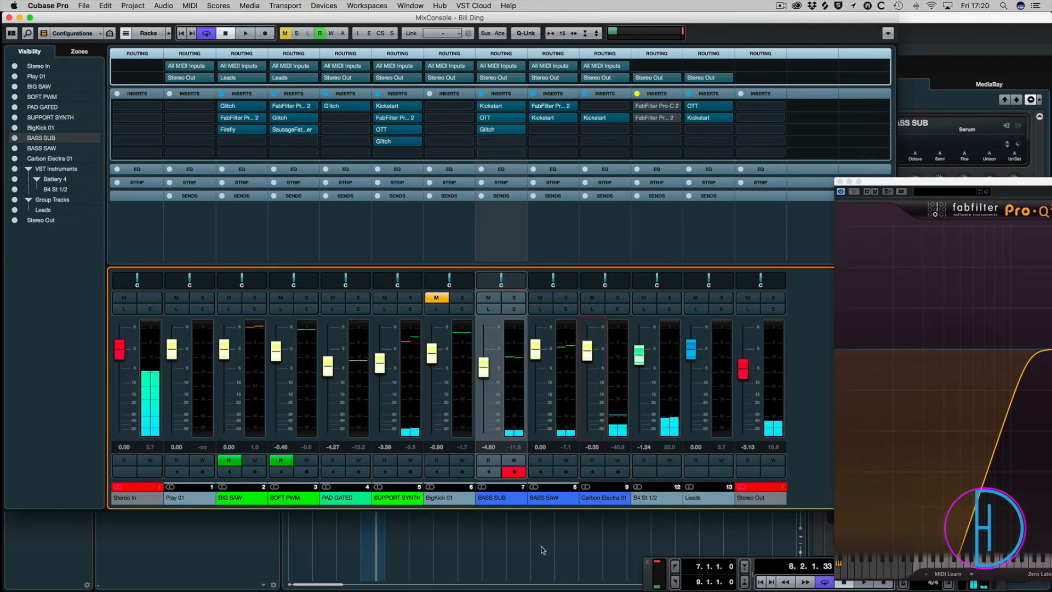
key("F3")
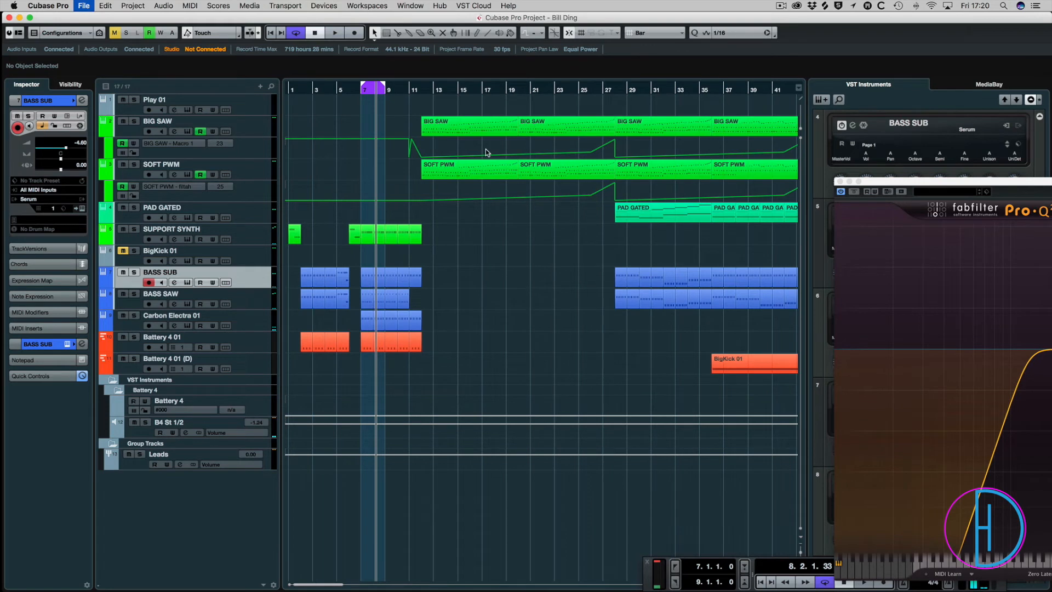
Play SUPPORT SYNTH soloed from bar 6 with its whole insert rack bypassed, and return to the project window.
key("g")
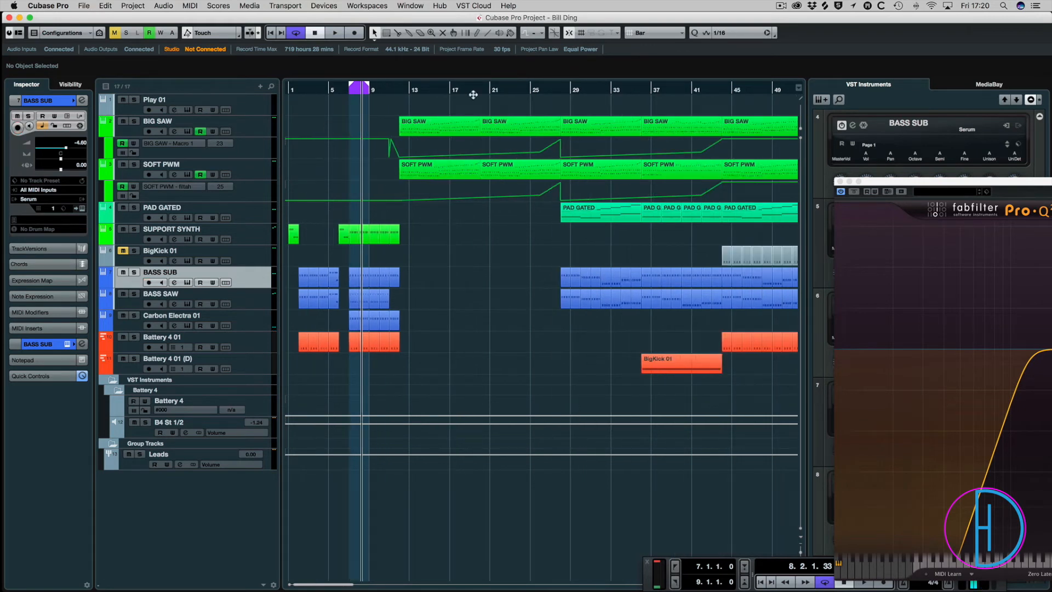
left_click(340, 135)
left_click_drag(341, 135, 338, 136)
key("space")
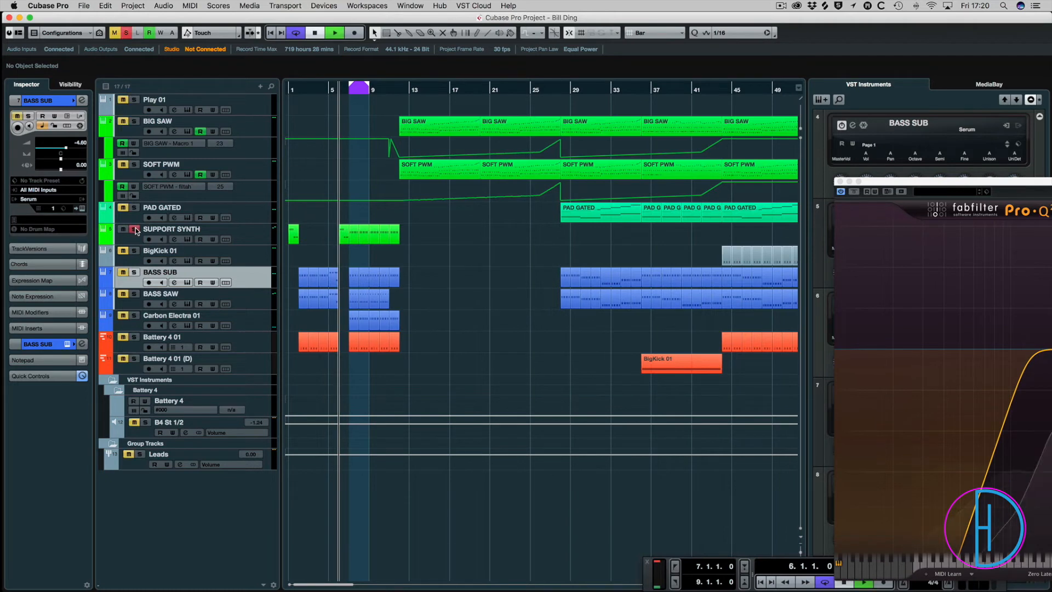
key("F3")
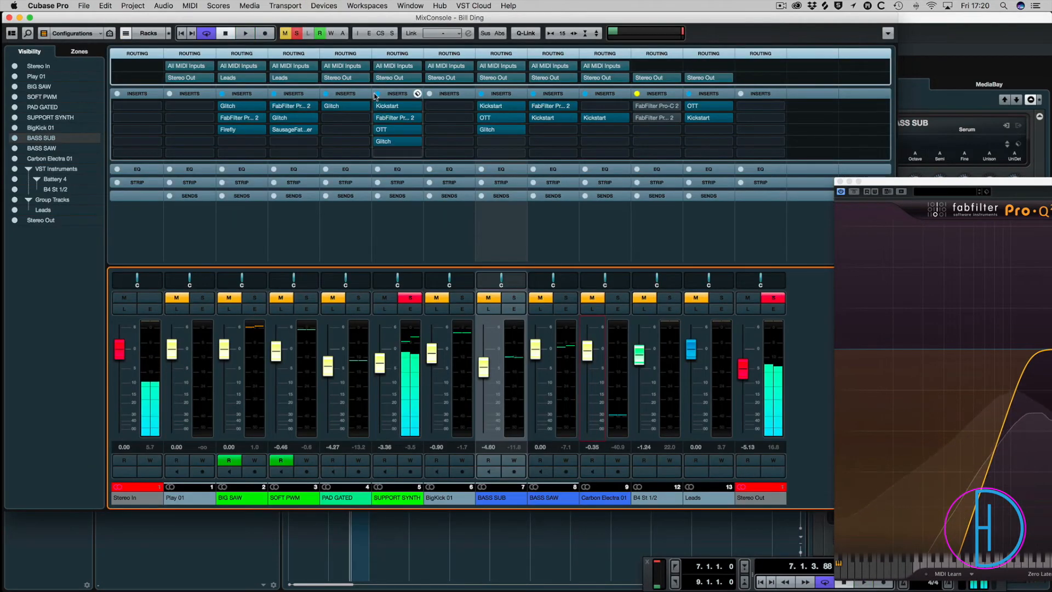
left_click(377, 94)
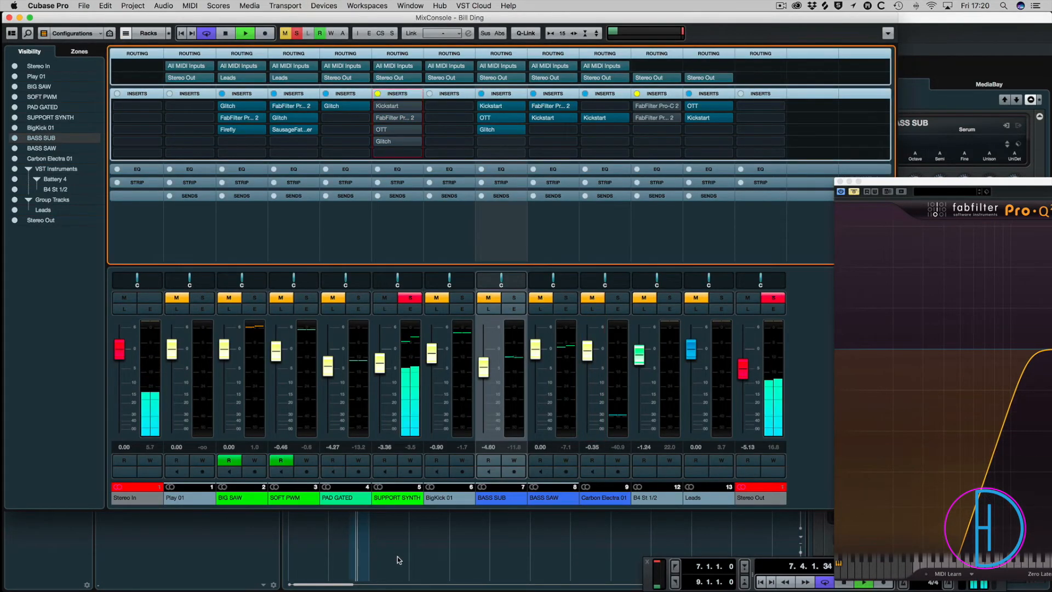
key("F3")
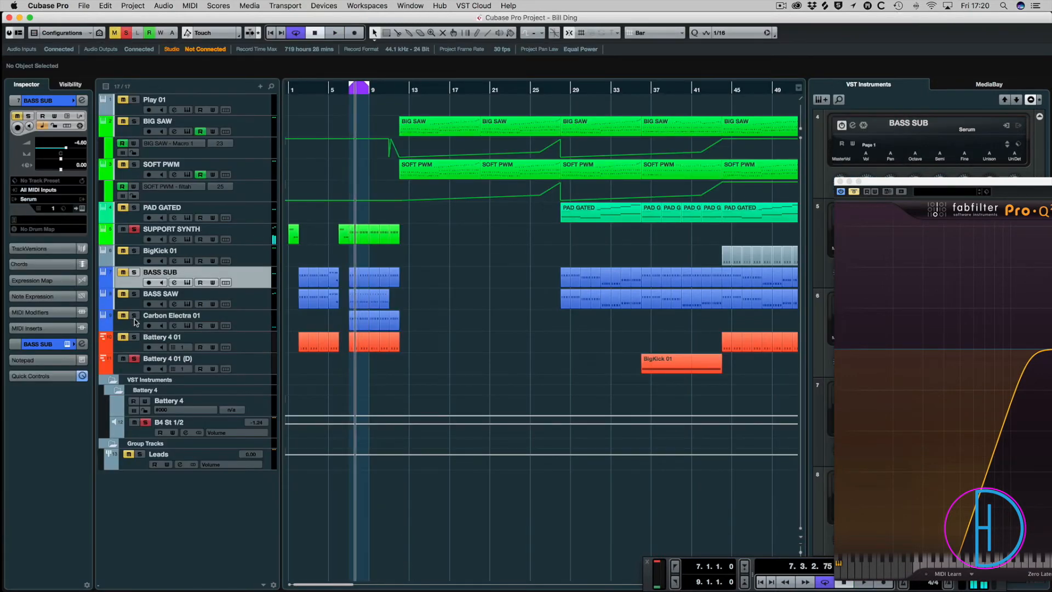
Reactivate SUPPORT SYNTH's insert rack in the mixer and compare the sound with Pro-Q 2 and OTT individually bypassed during playback.
key("F3")
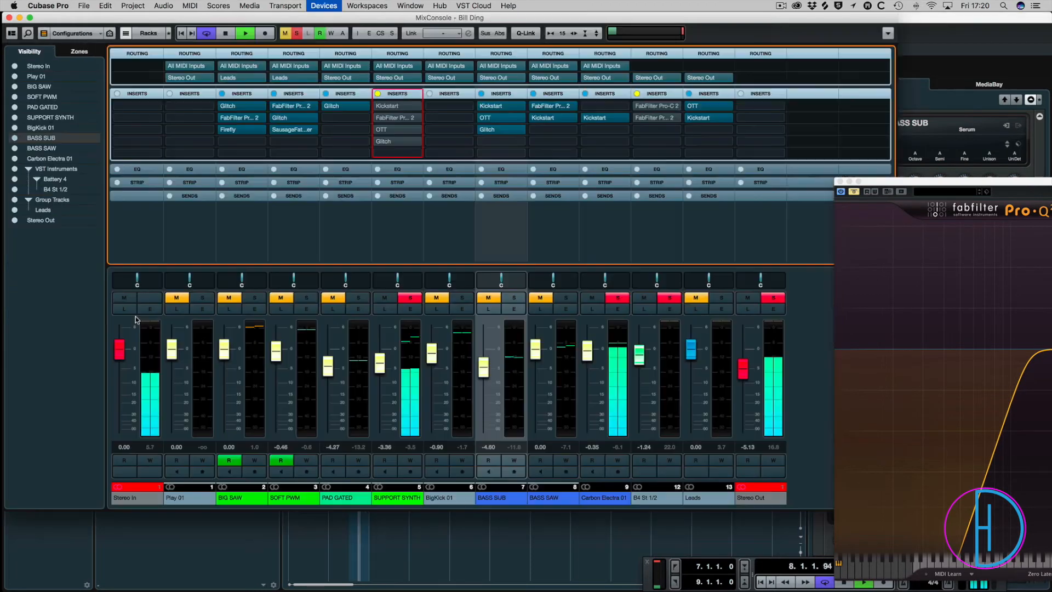
left_click(377, 93)
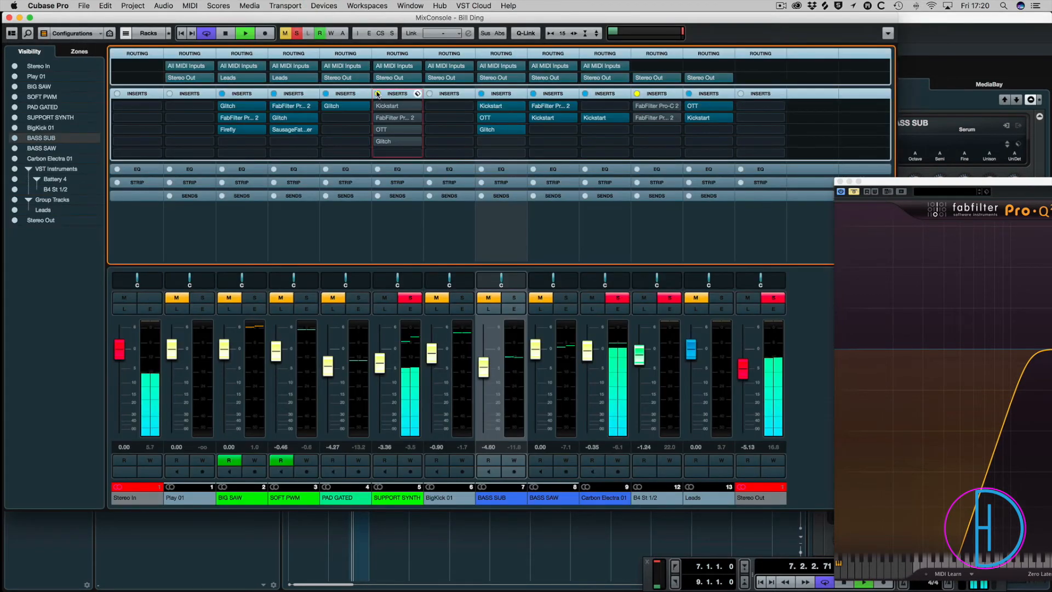
key("space")
left_click(378, 118)
left_click(377, 129)
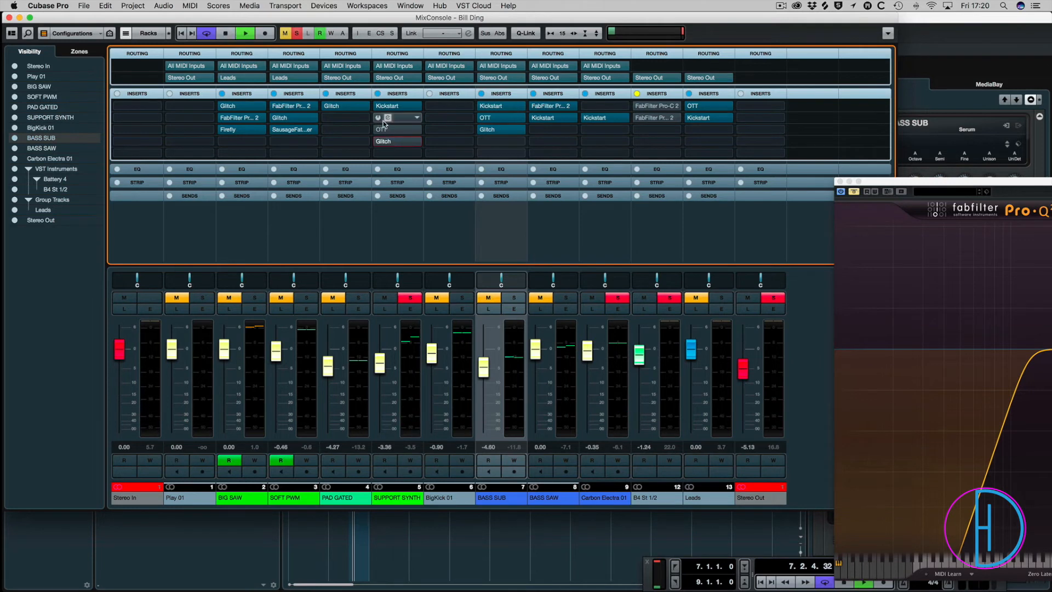
key("space")
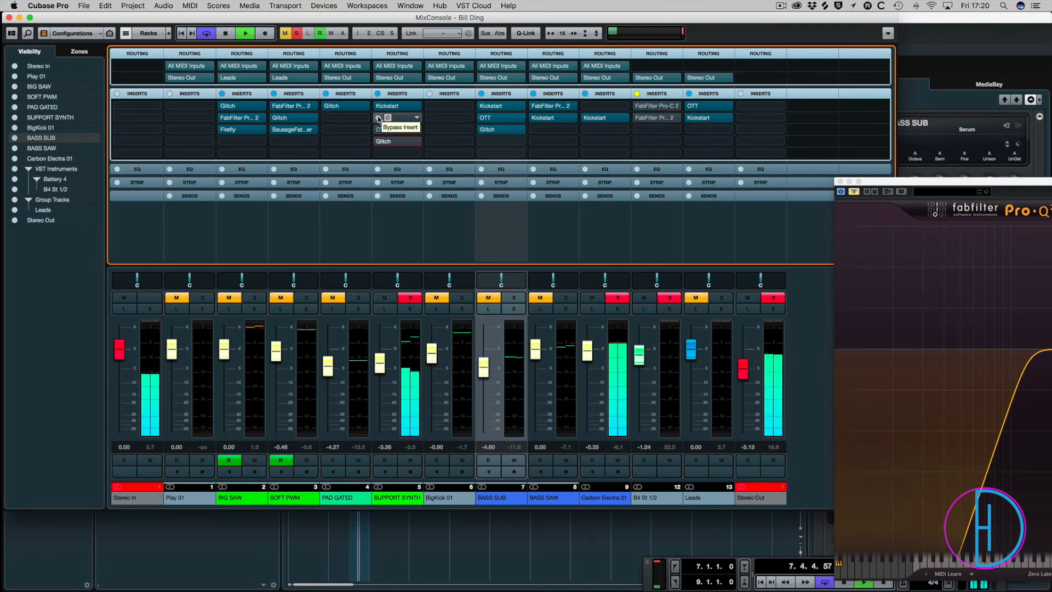
left_click(379, 119)
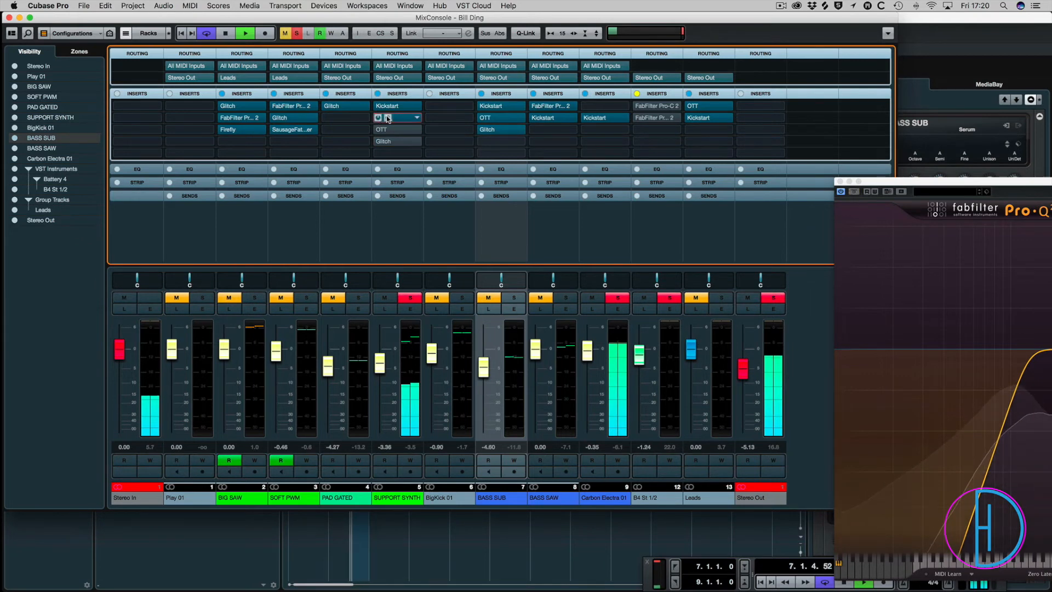
Bring SUPPORT SYNTH's Pro-Q 2 window into view and audition its notch band at 3433.1 Hz on its own.
left_click_drag(975, 183, 440, 27)
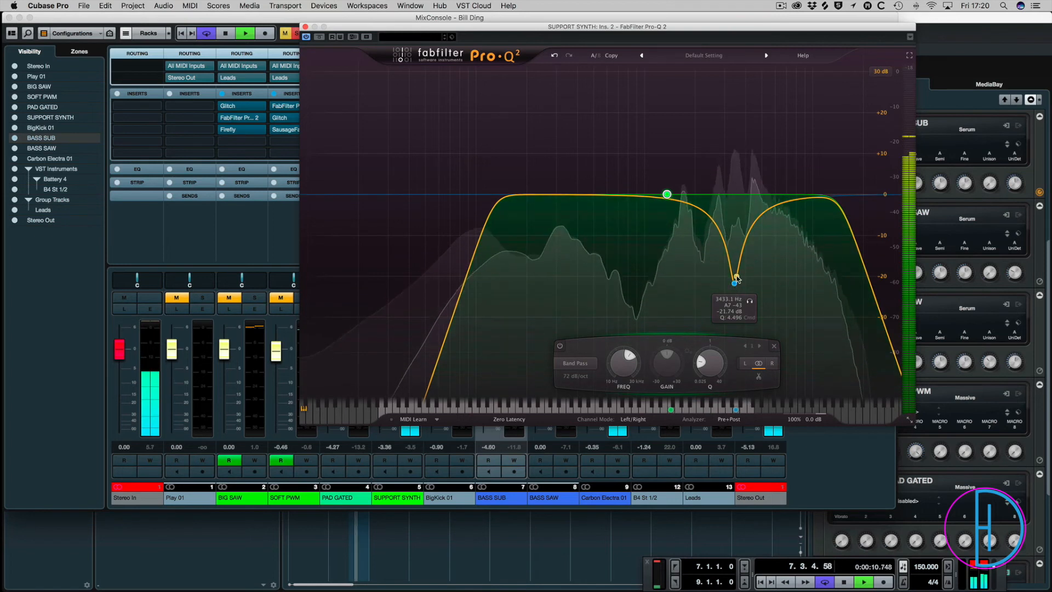
left_click(749, 301)
left_click(748, 301)
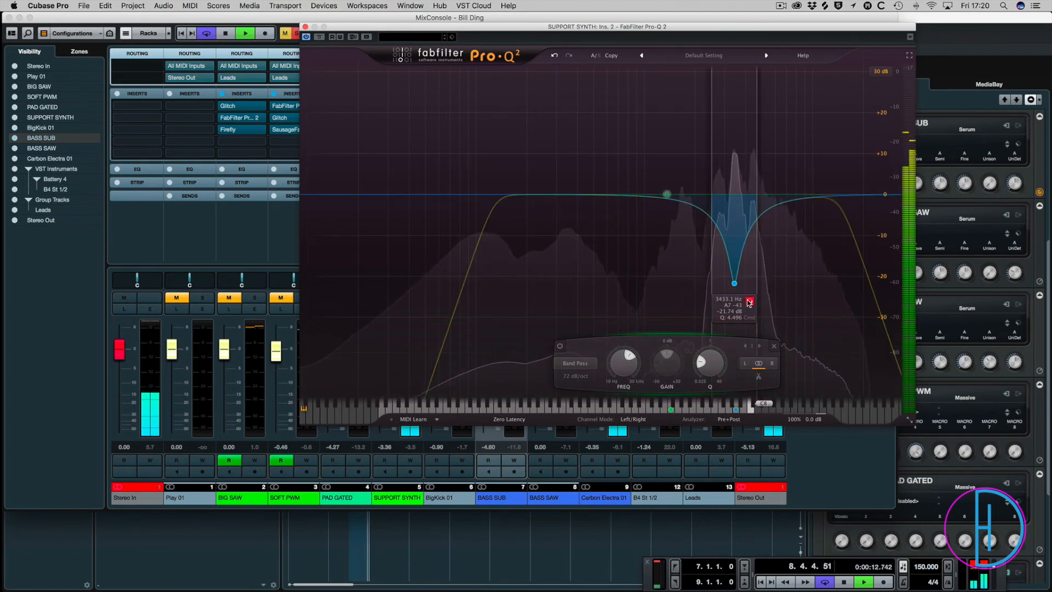
left_click(749, 303)
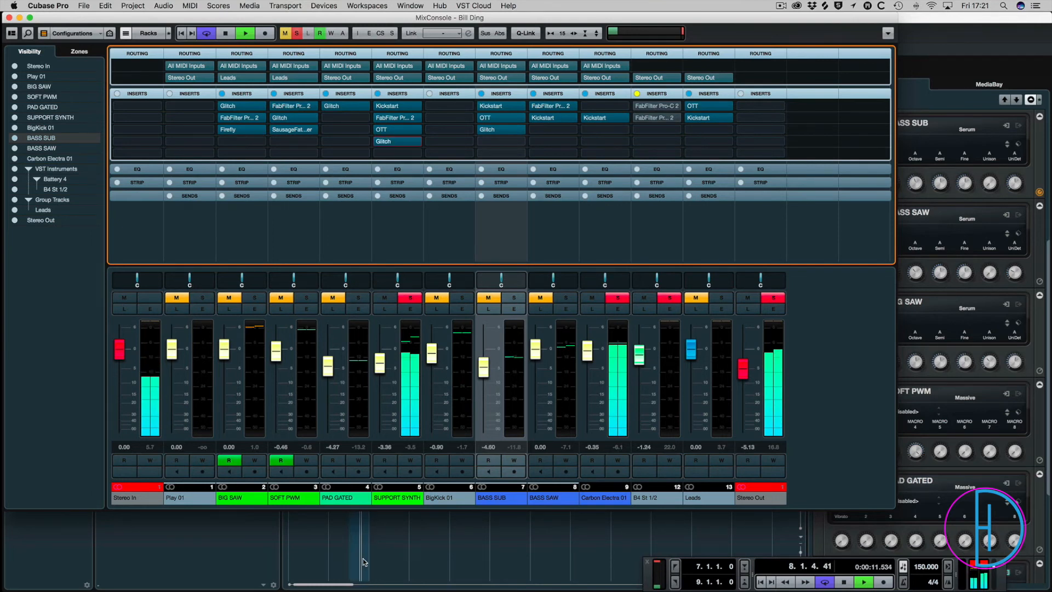
Stop playback, clear all solos in the mixer, return to the project window and play the loop from bar 7.
key("space")
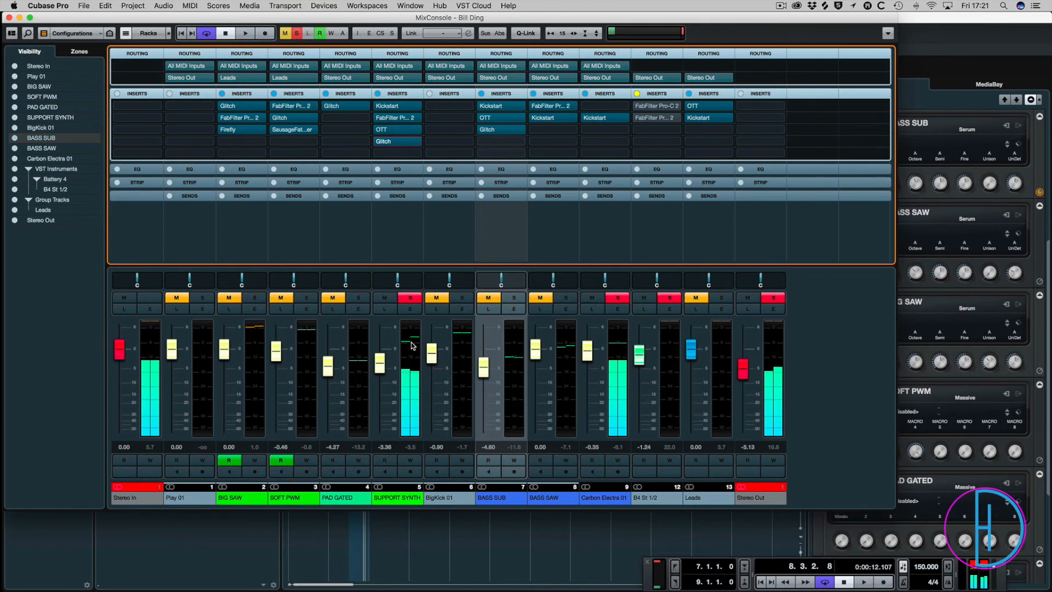
left_click(410, 297)
left_click(778, 298)
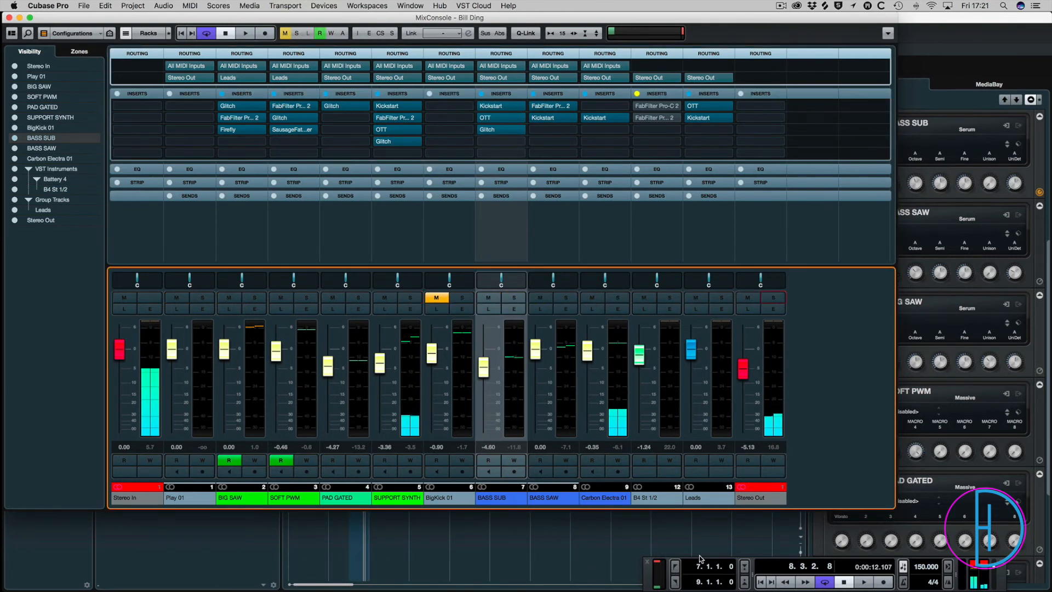
left_click(686, 515)
key("KP_1")
key("space")
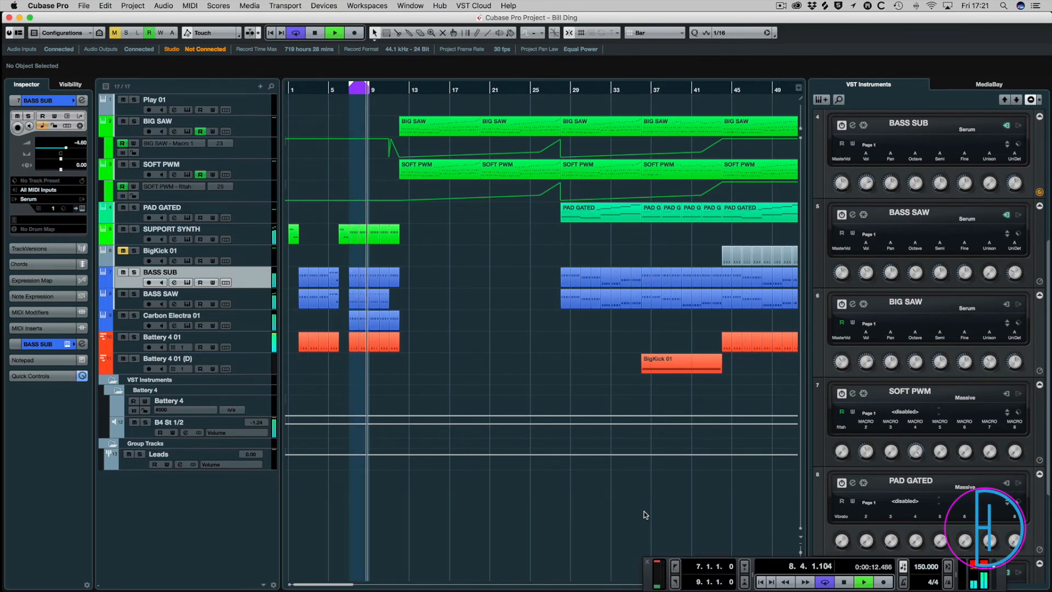
Solo BASS SUB, listen to the loop and open its bar 8 clip in the Key Editor.
key("h")
key("h")
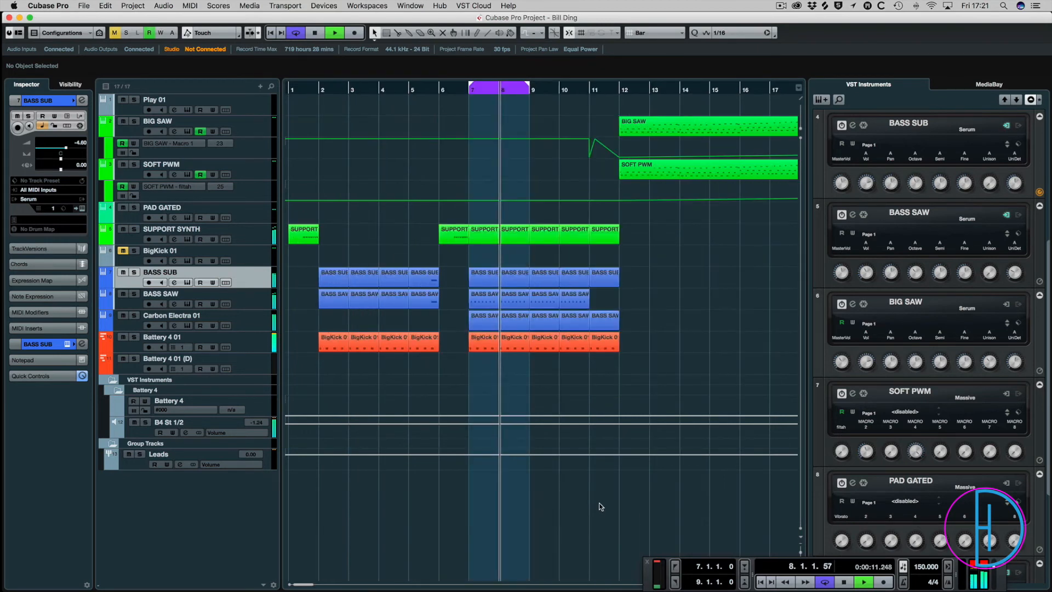
left_click(134, 272)
key("space")
key("space")
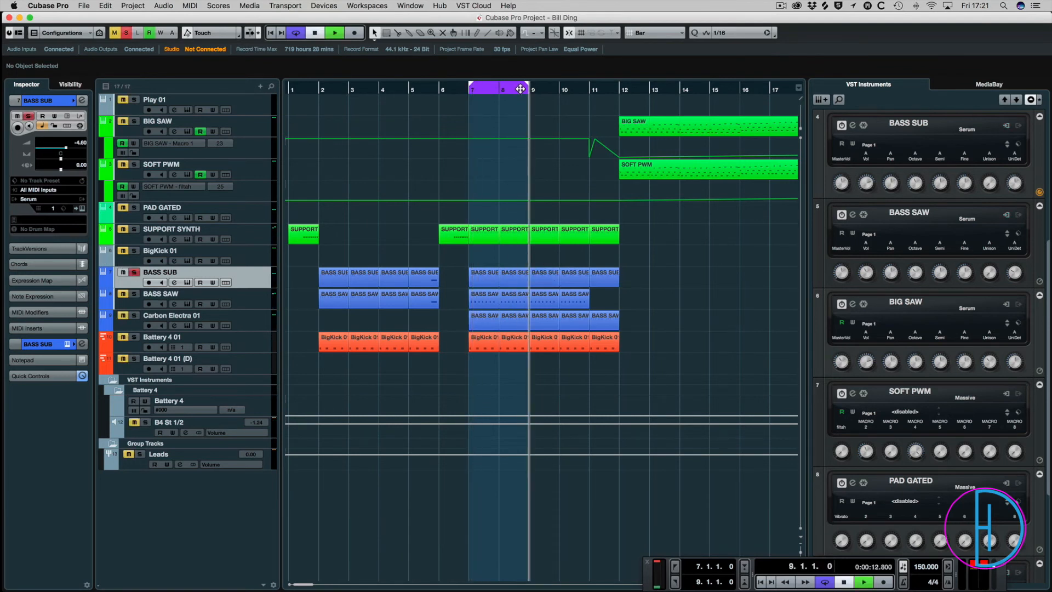
left_click(510, 283)
double_click(509, 281)
key("space")
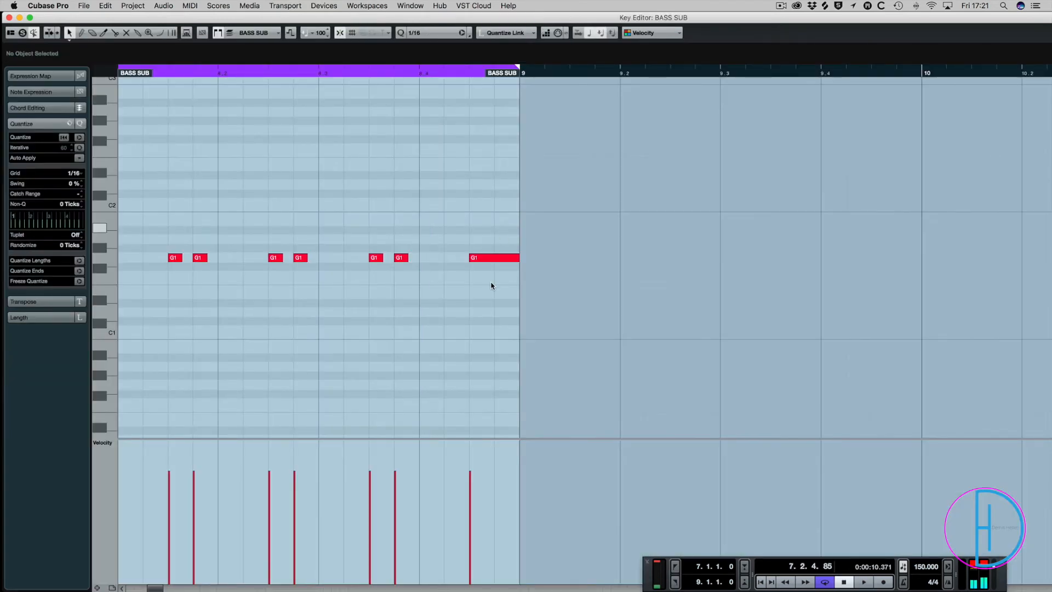
Try the clip's last note an octave lower at G0 in playback, raise it back one octave and close the editor.
key("Left")
key("shift+Up")
key("shift+Down")
key("shift+Down")
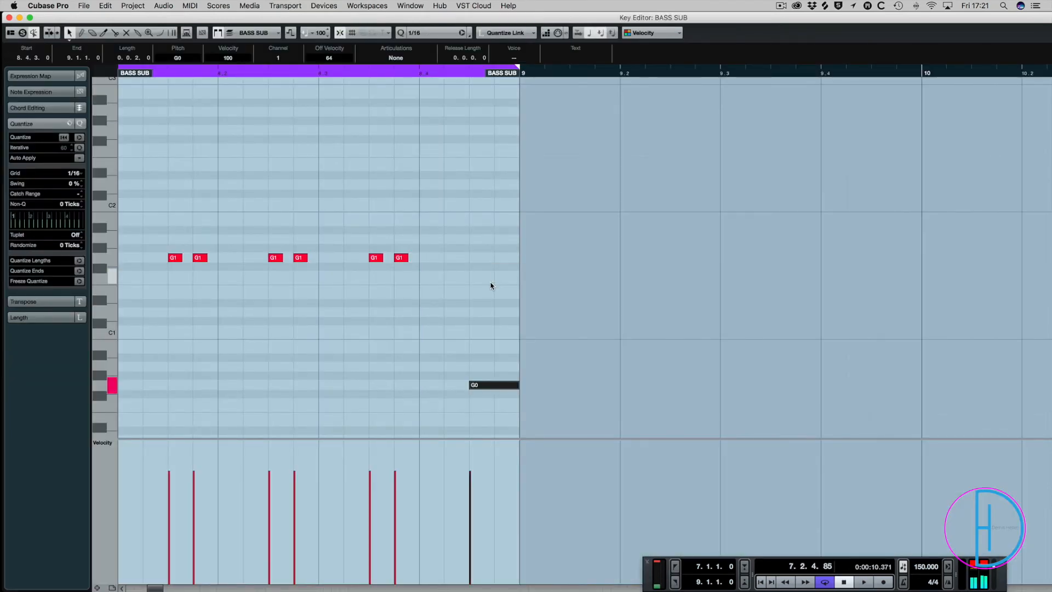
key("space")
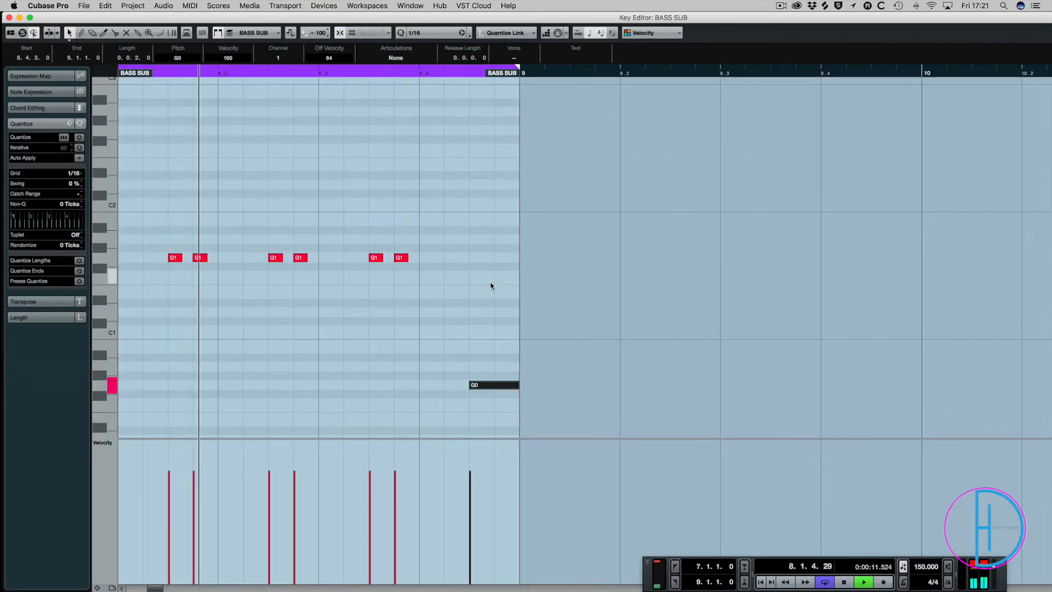
key("space")
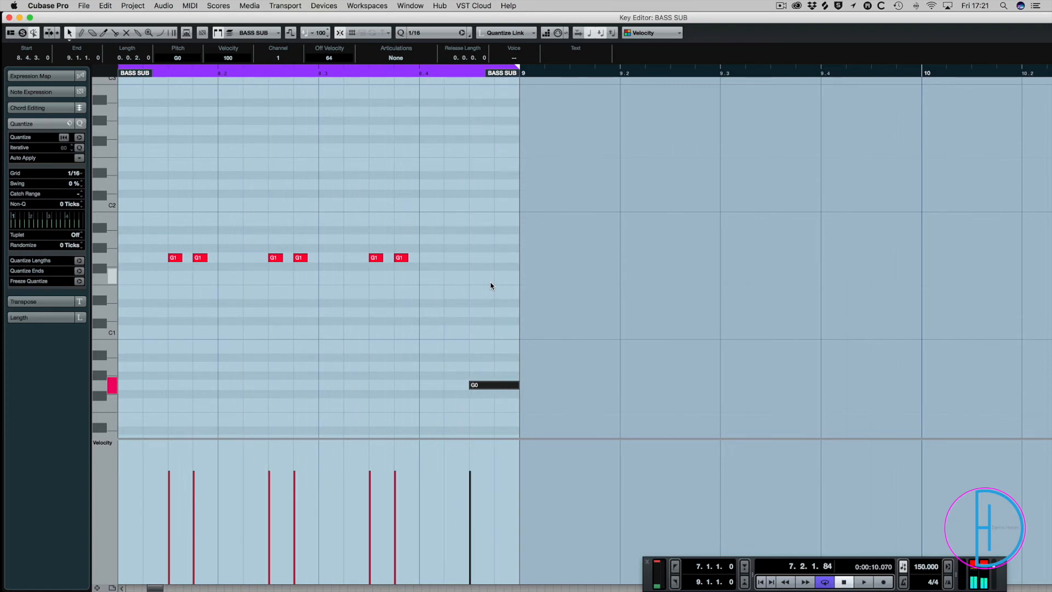
key("shift+Up")
key("Return")
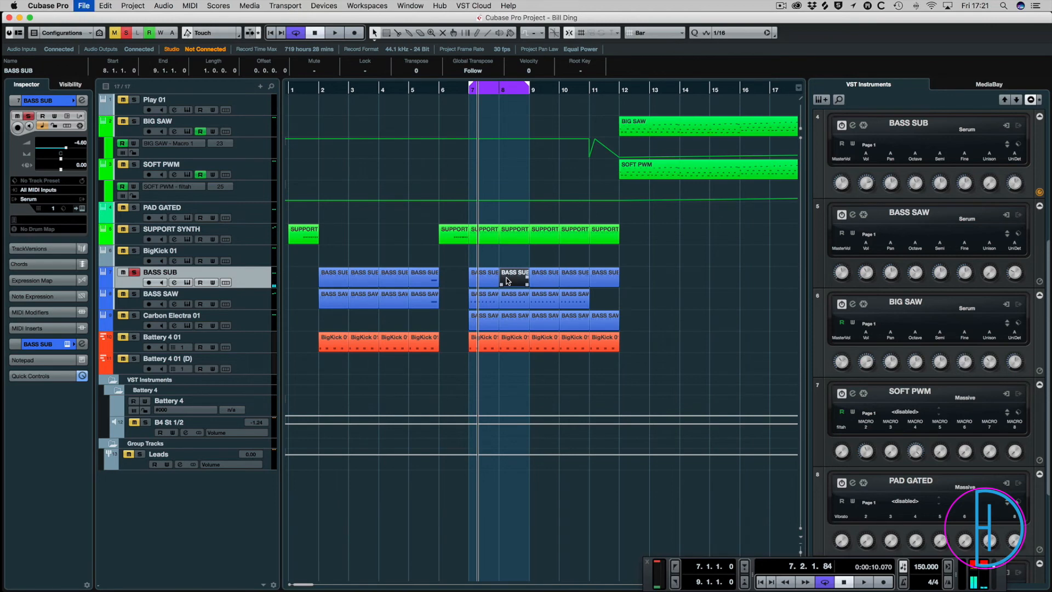
Move the playhead to bar 11, clear all solos and play the transition into the BIG SAW and SOFT PWM section.
key("g")
key("g")
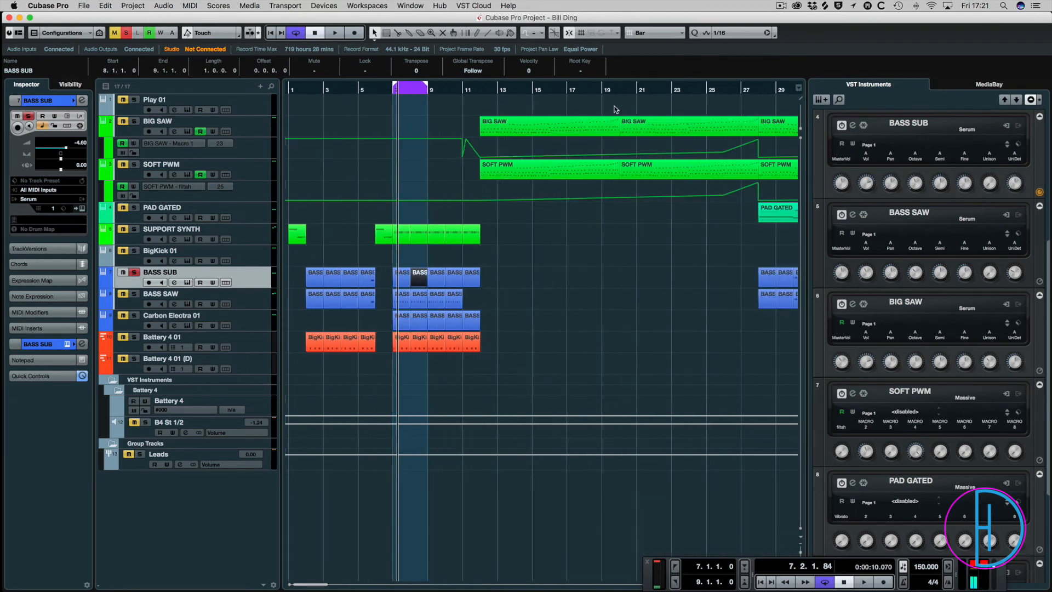
left_click(437, 88)
key("g")
key("g")
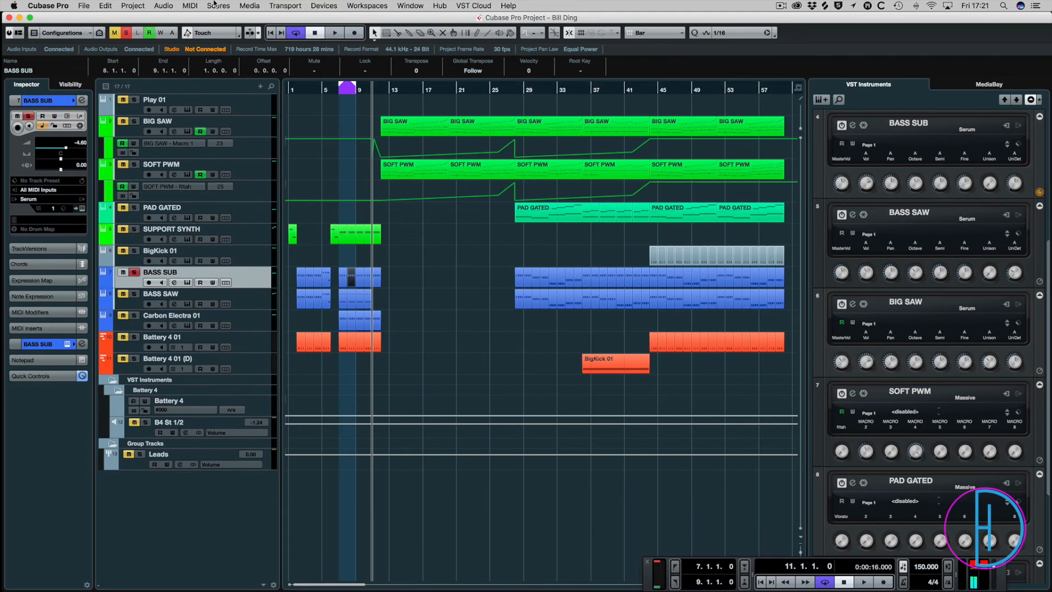
left_click(128, 34)
key("space")
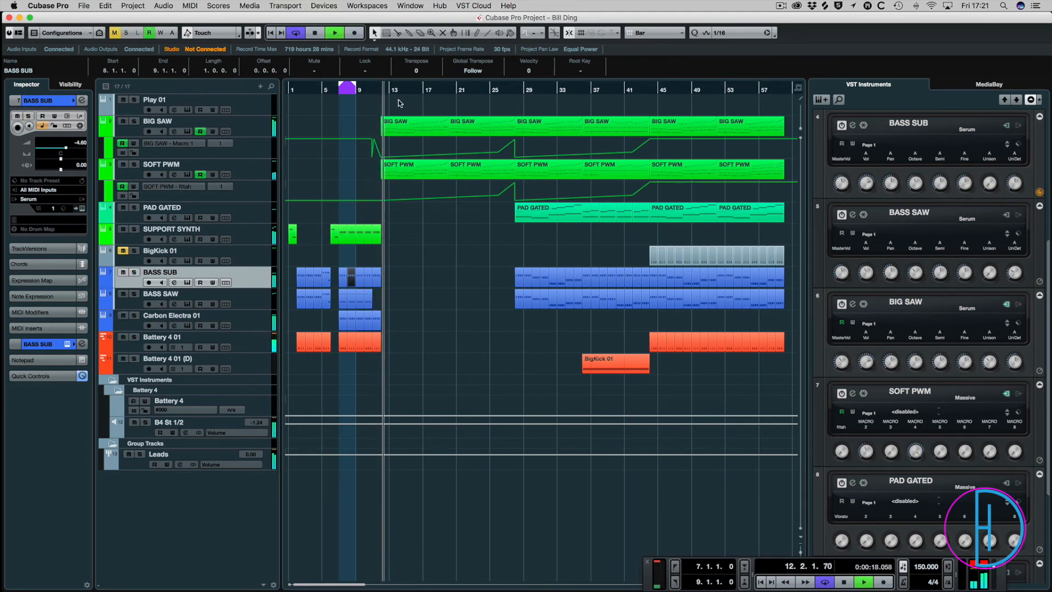
key("space")
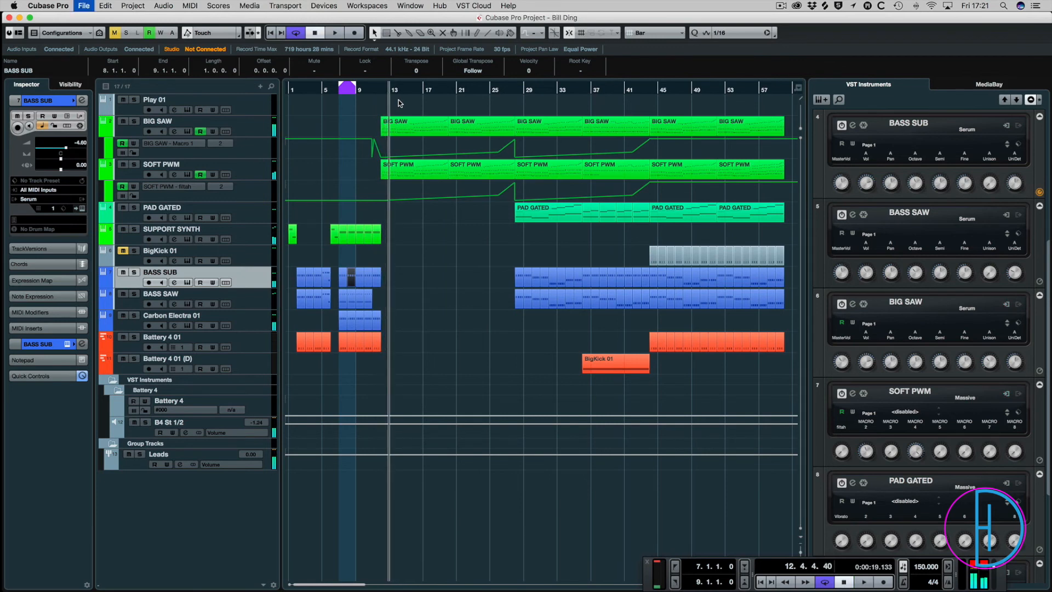
Select the clips across bars 6 to 11, audition the BIG SAW and SOFT PWM section from about bar 18, and clear the selection.
left_click_drag(411, 223, 330, 377)
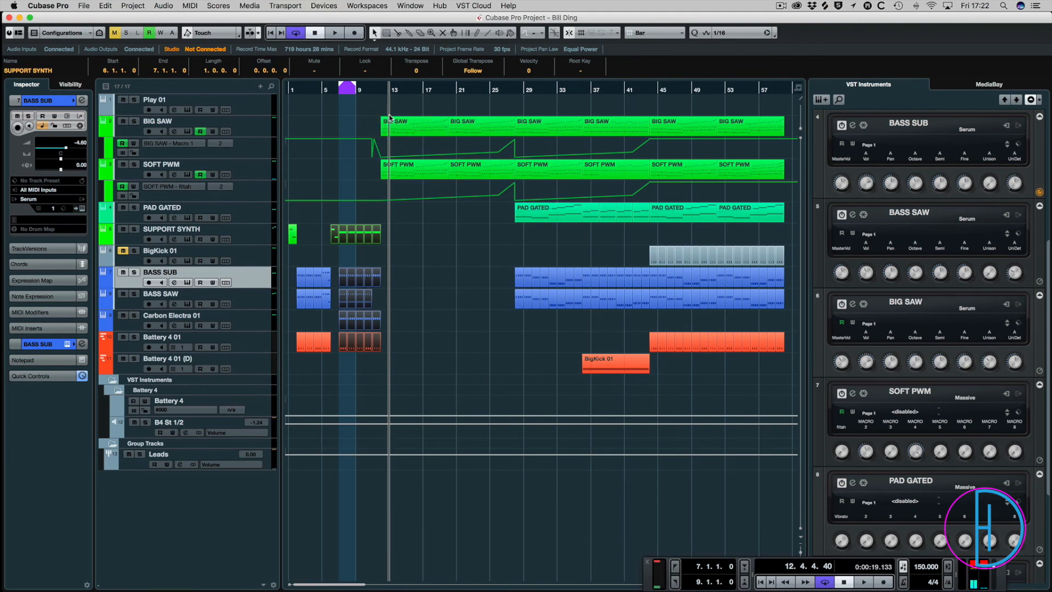
left_click(438, 91)
key("space")
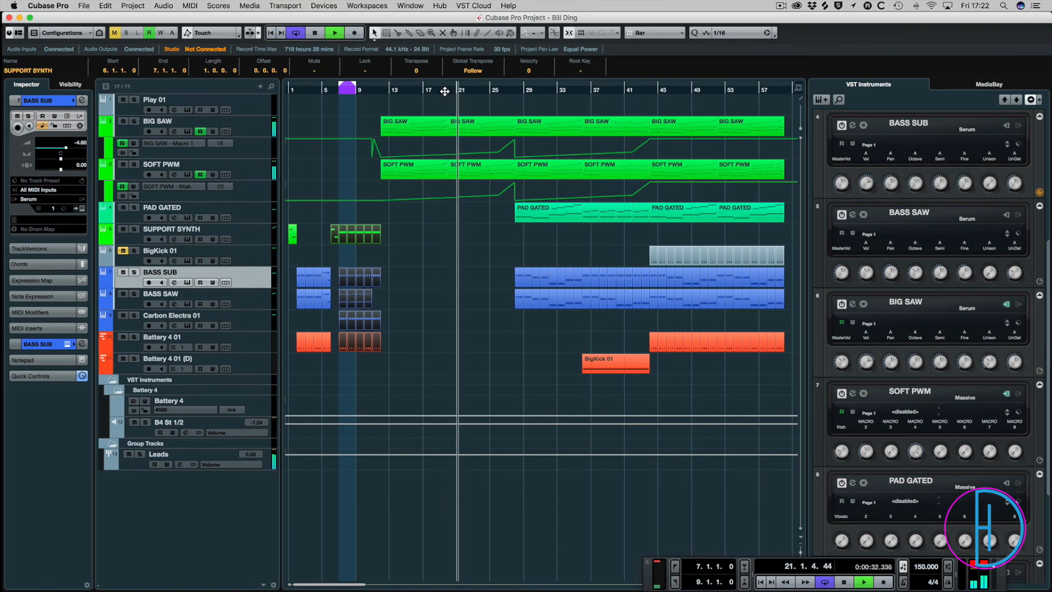
key("g")
key("g")
key("space")
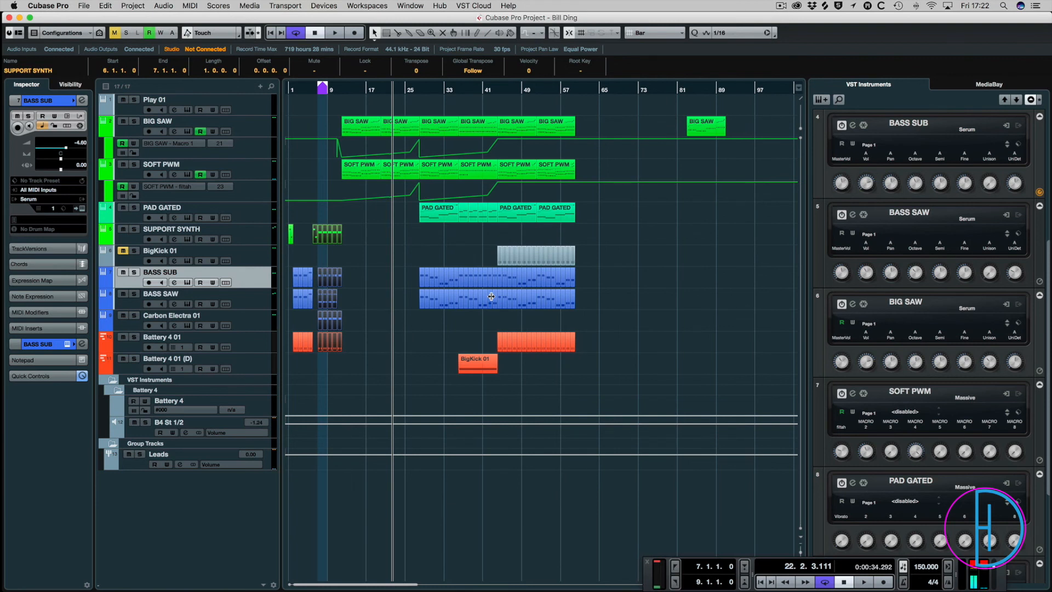
left_click(474, 256)
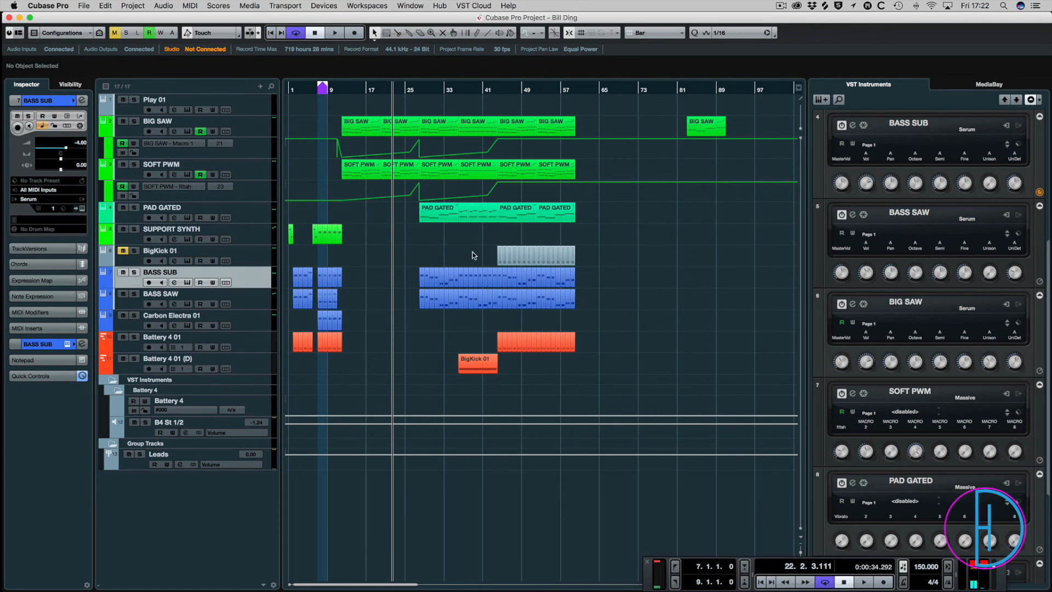
Select the SUPPORT SYNTH, BASS SUB, BASS SAW, Carbon Electra 01 and Battery 4 01 clips in bars 10 and 11.
scroll(318, 149, "up", 8)
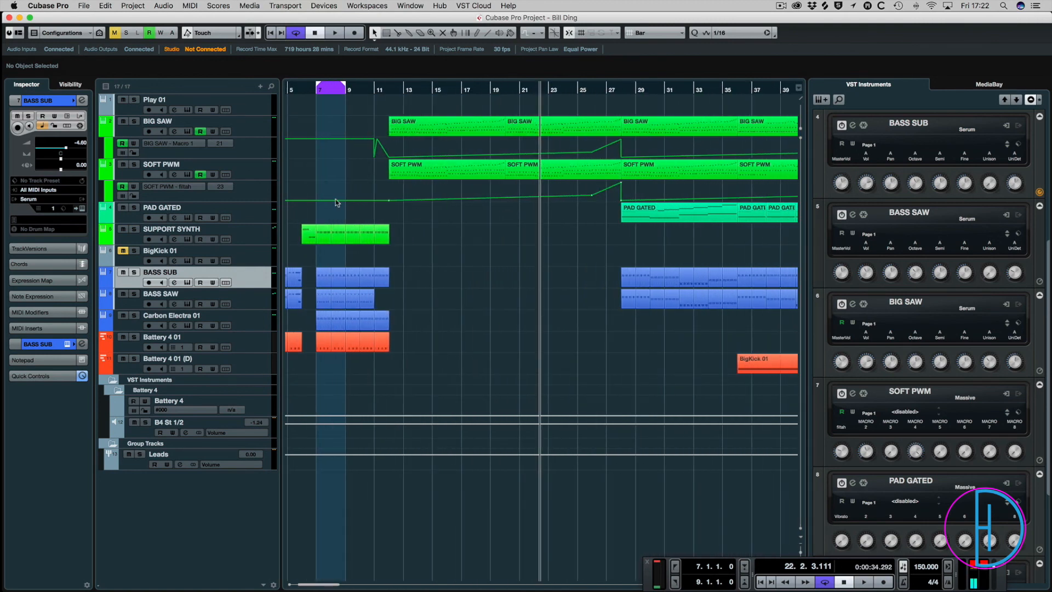
left_click_drag(376, 352, 360, 373)
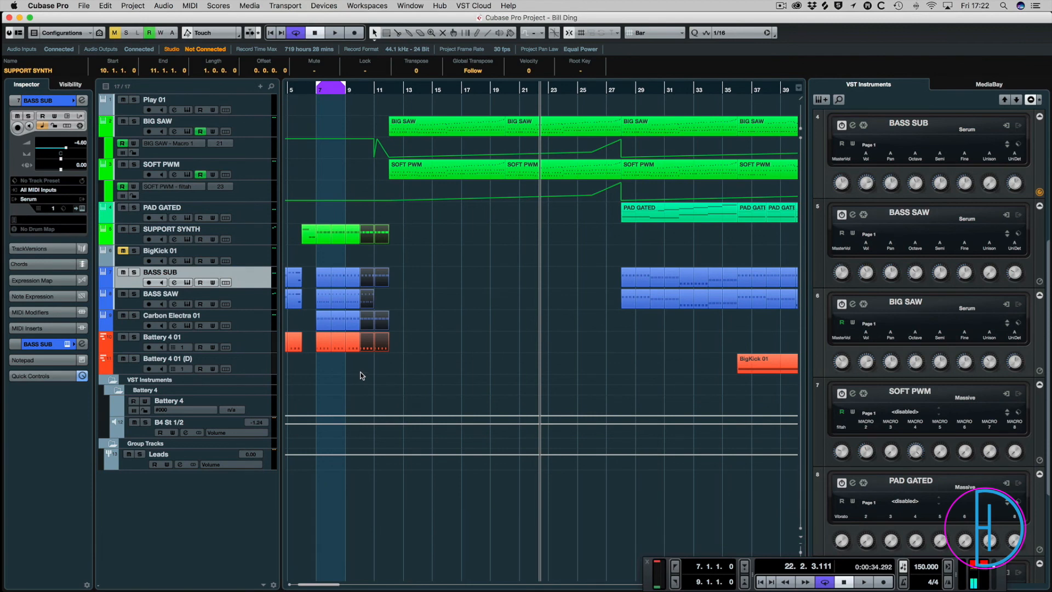